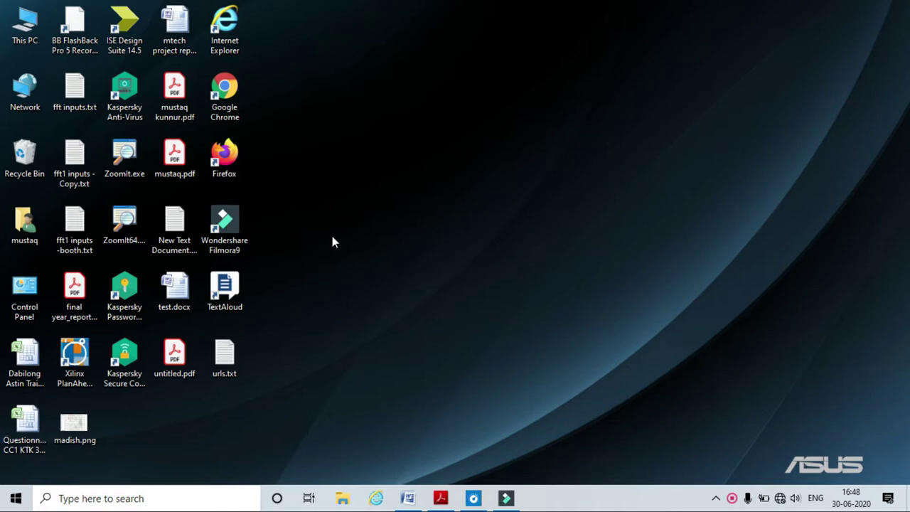
Open Microsoft Office Word 2007 with a blank document and maximize its window
left_click(15, 498)
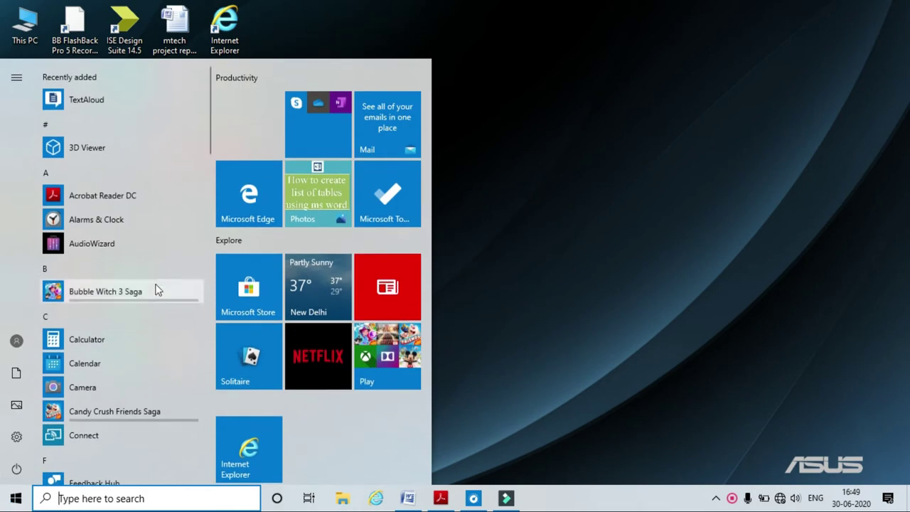
left_click_drag(211, 141, 207, 288)
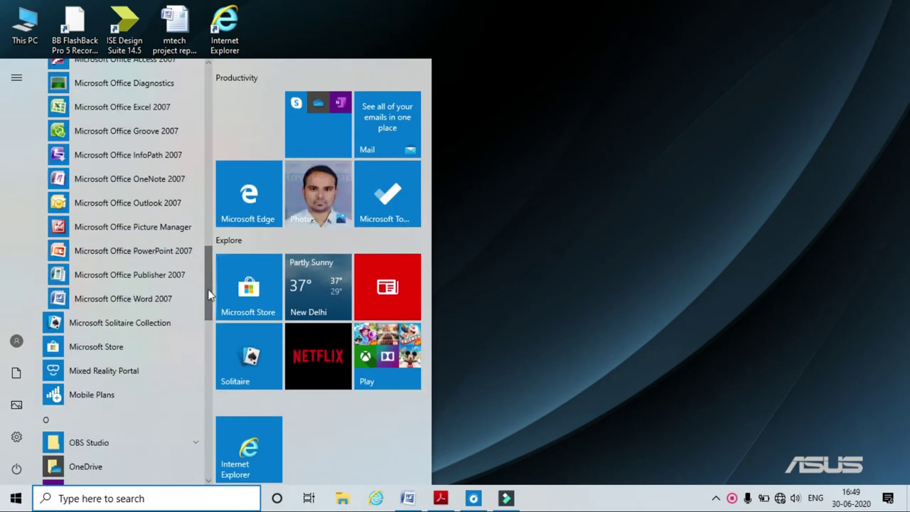
left_click(160, 300)
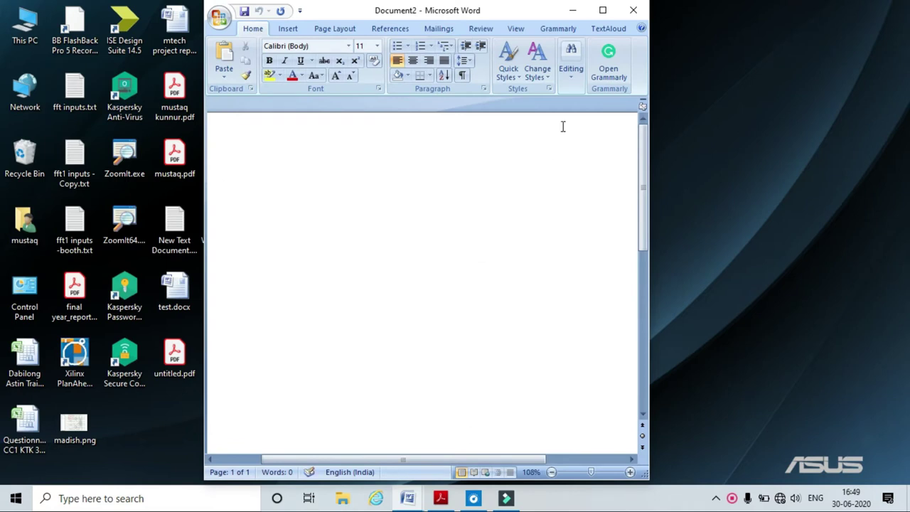
left_click(601, 10)
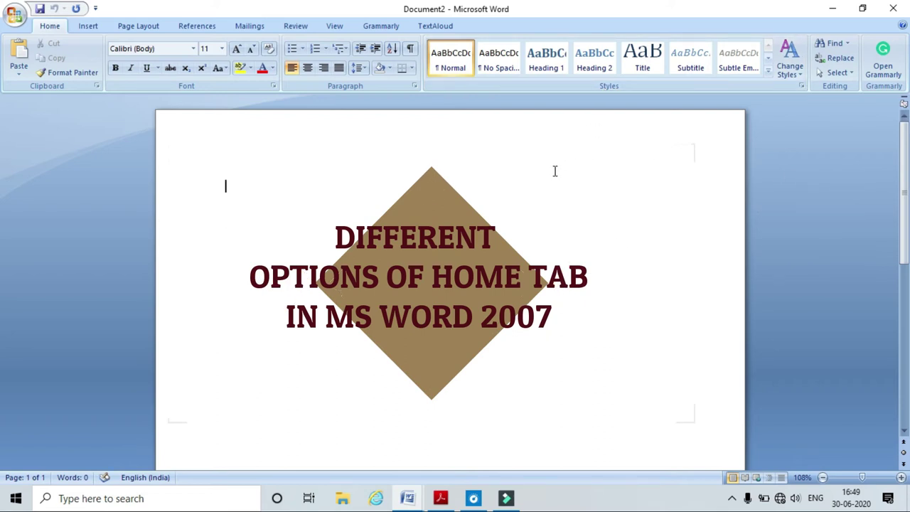
Set up the blank page with A4 paper size, Portrait orientation and Normal margins
left_click(143, 28)
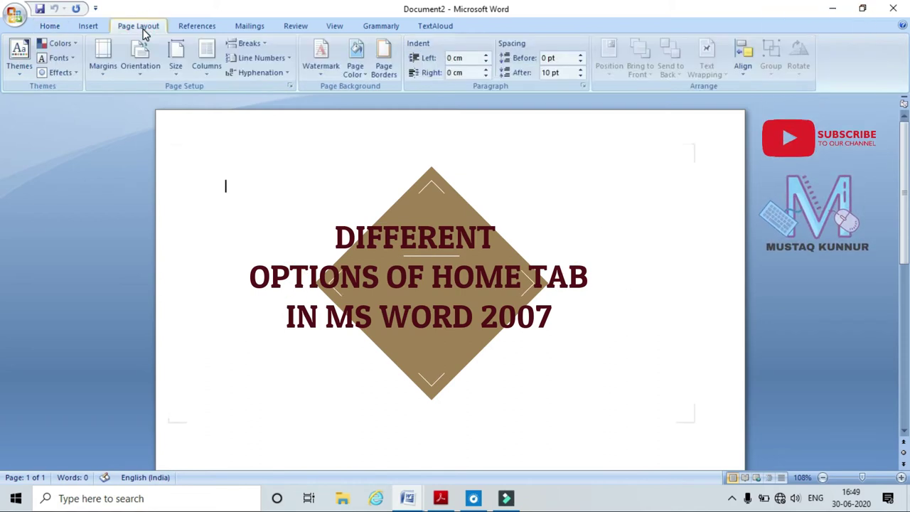
left_click(177, 75)
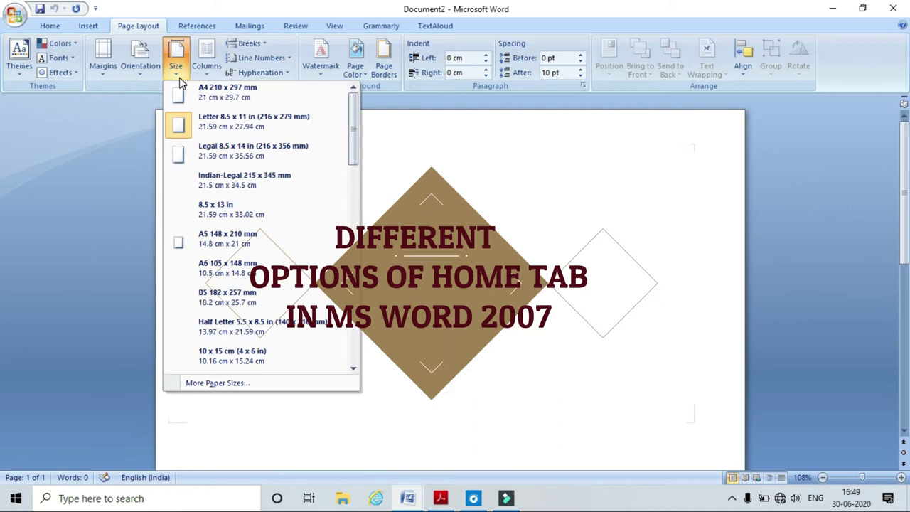
left_click(183, 95)
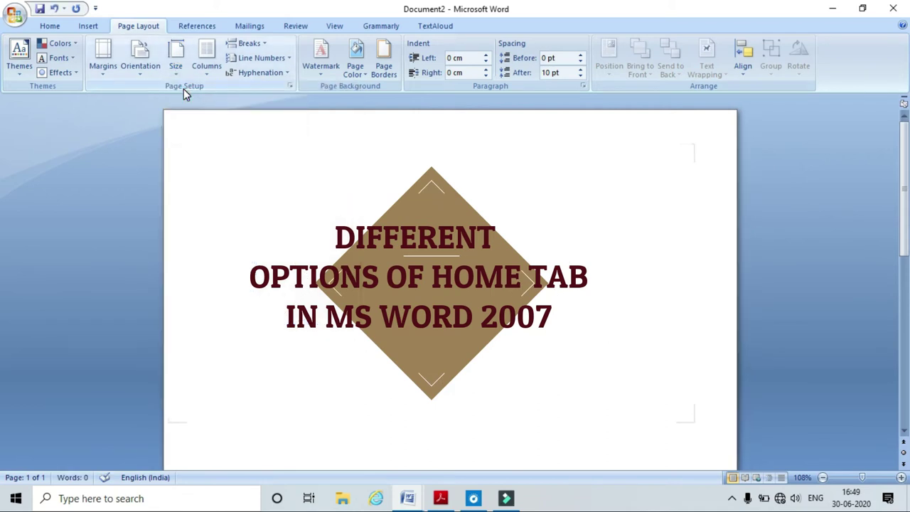
left_click(143, 79)
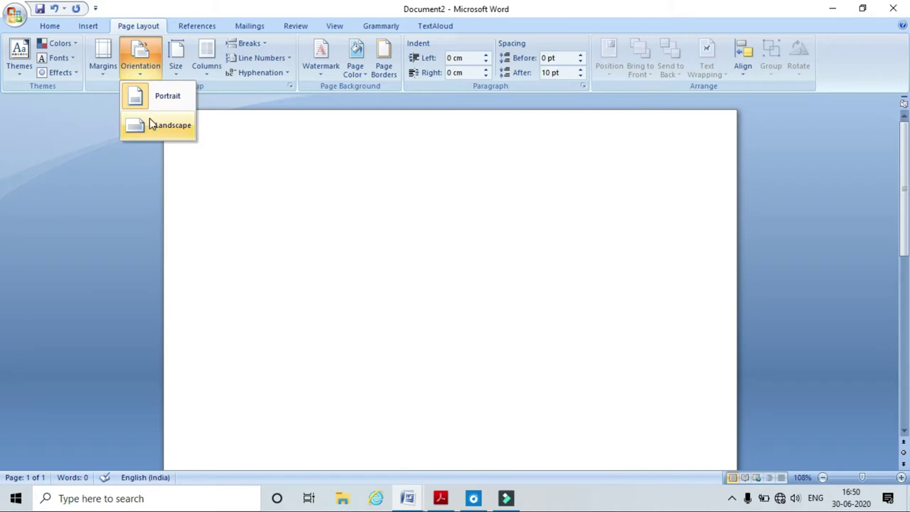
left_click(149, 98)
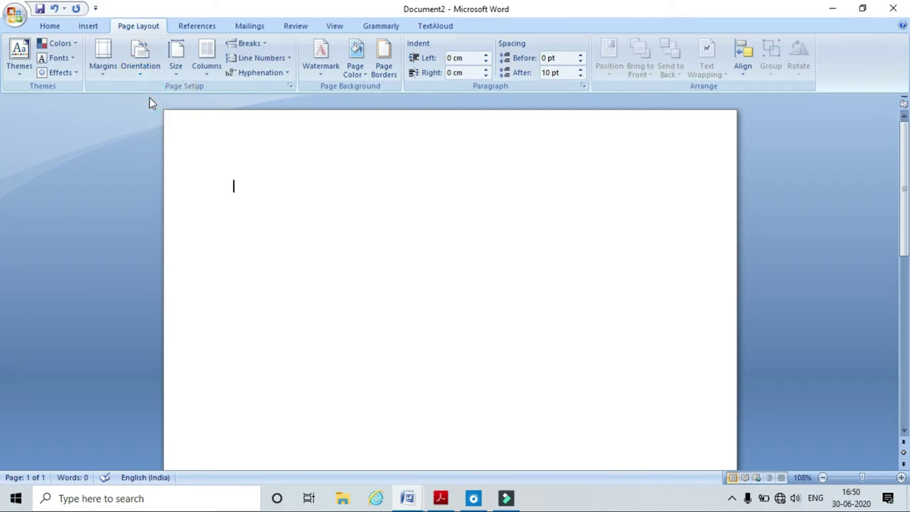
left_click(108, 75)
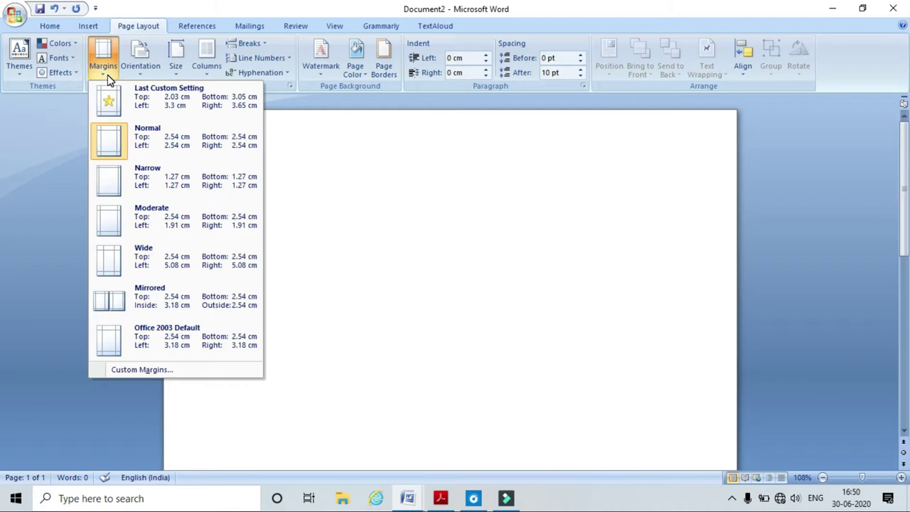
left_click(120, 140)
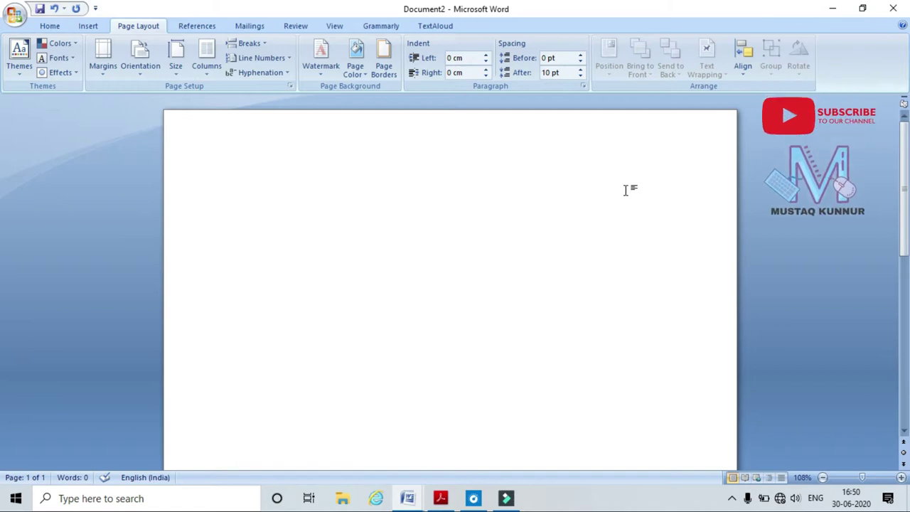
Generate sample paragraphs in the empty document with =rand()
type("=")
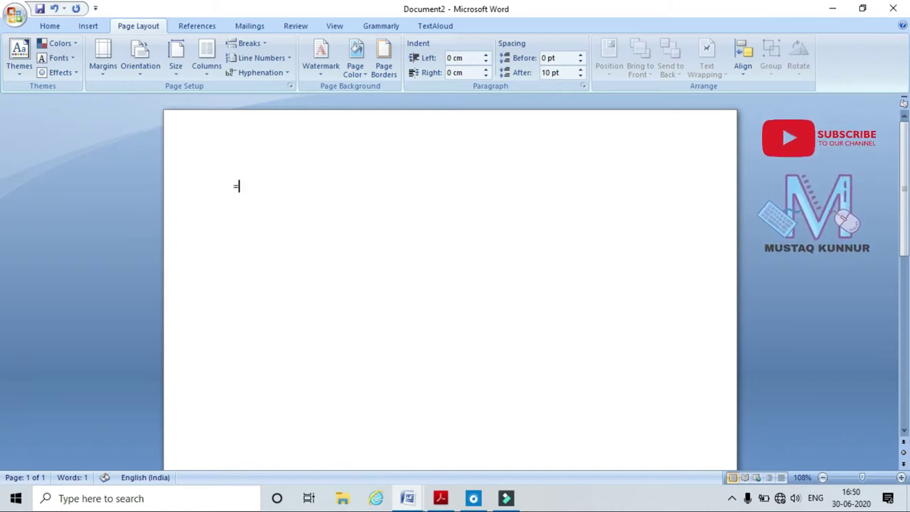
type("rand(")
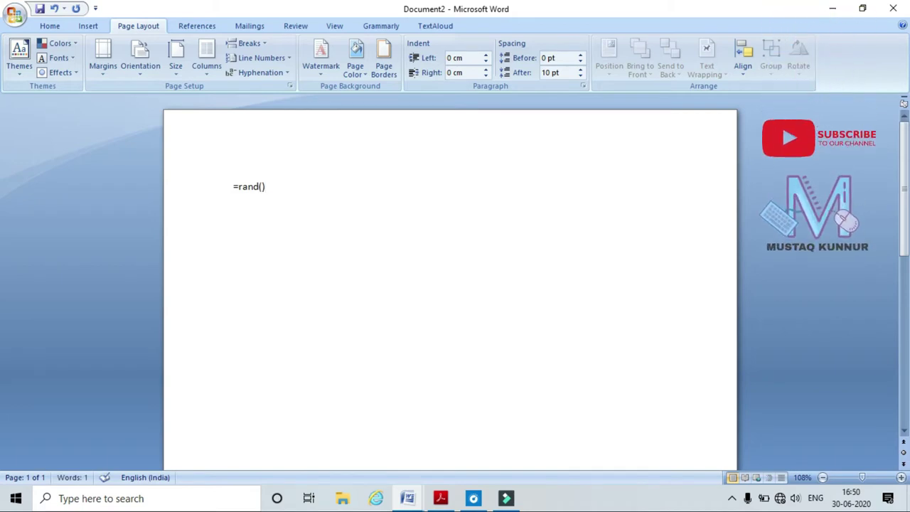
key("Return")
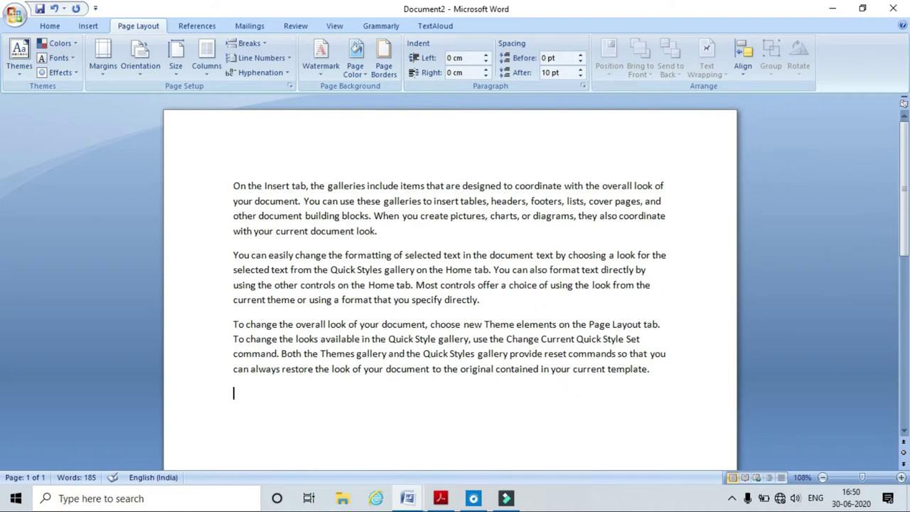
Add the heading "Tutorial" on a new line above the first paragraph
left_click(235, 186)
key("Return")
key("Up")
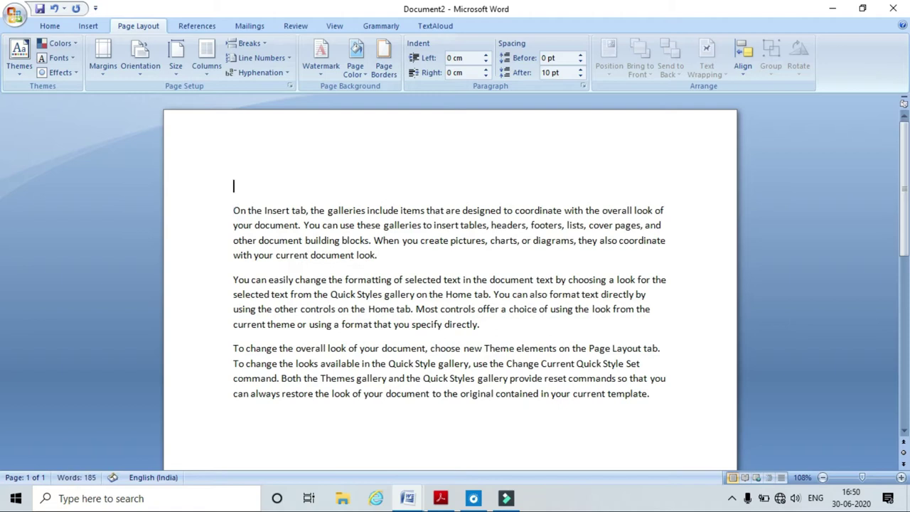
type("tutotrial")
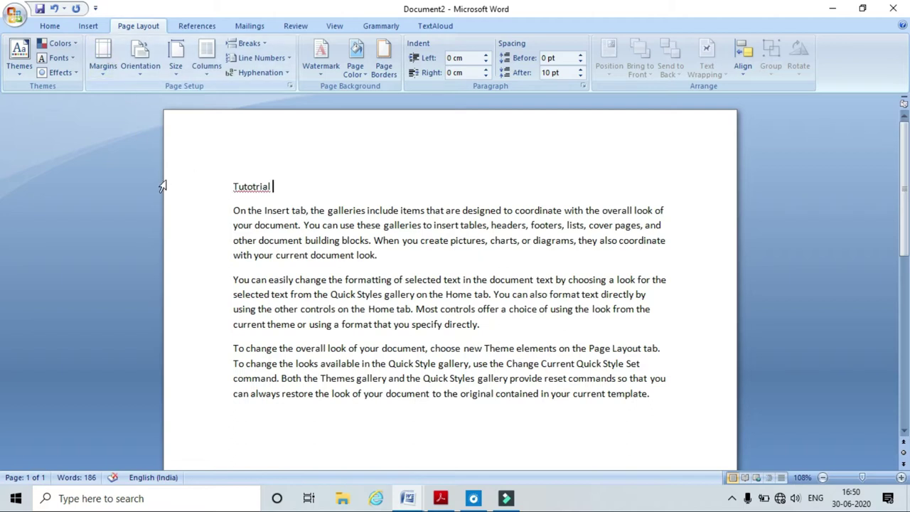
Copy the first body paragraph, starting "On the Insert tab", and paste it below the last paragraph
left_click(51, 27)
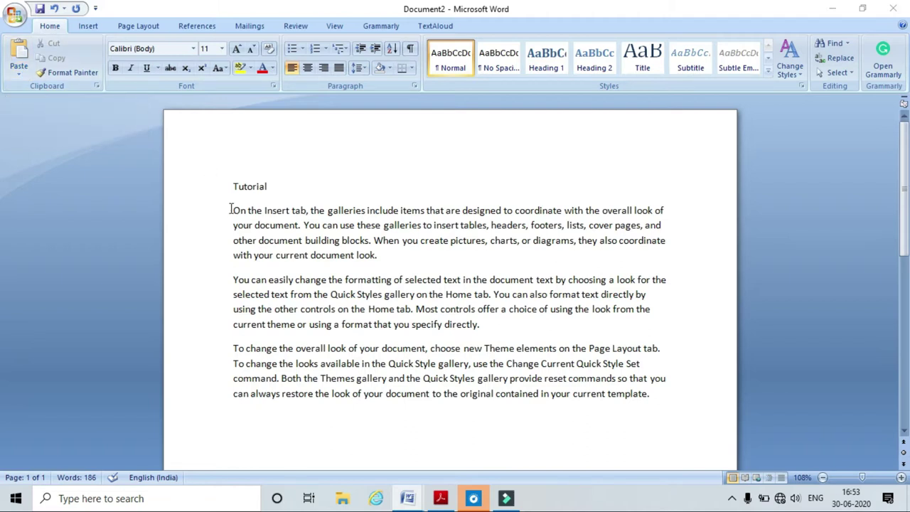
left_click_drag(231, 209, 386, 256)
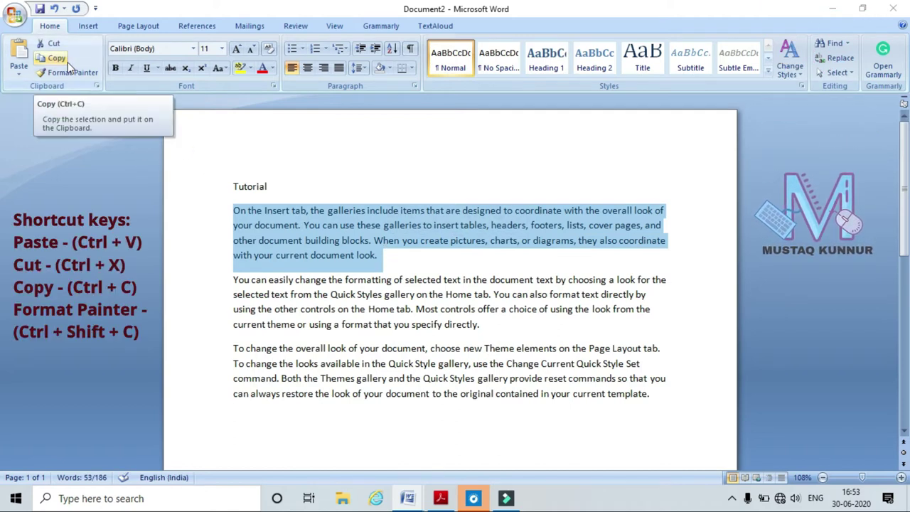
left_click(398, 255)
left_click(670, 414)
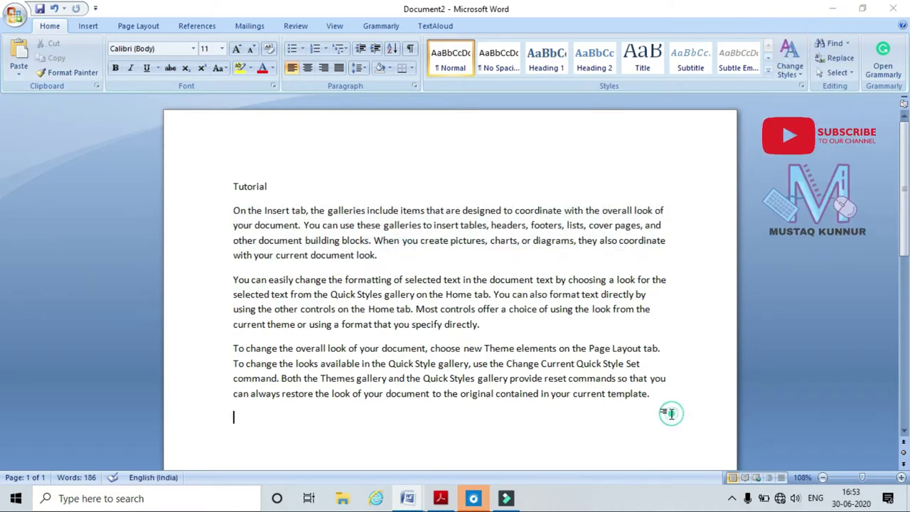
left_click(24, 64)
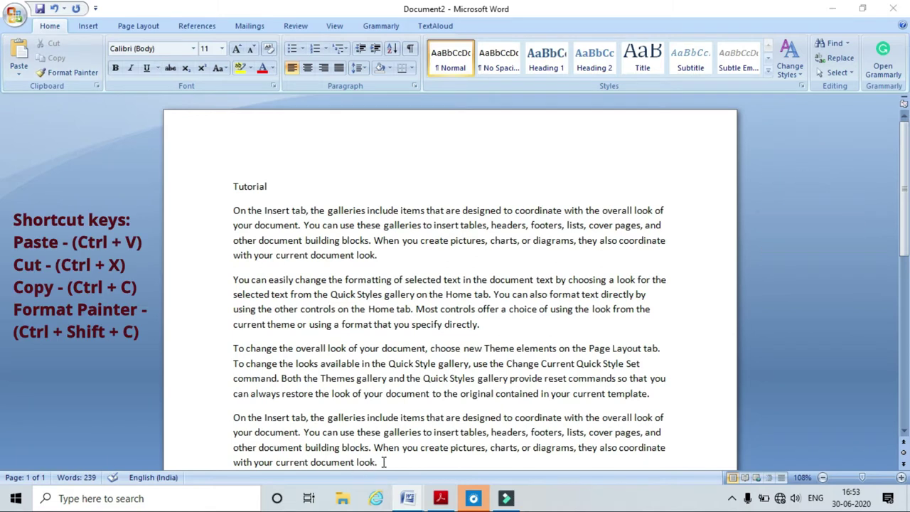
Move the duplicate paragraph to the end of the first body paragraph, and split that paragraph before its first "When you create pictures"
left_click_drag(383, 462, 232, 418)
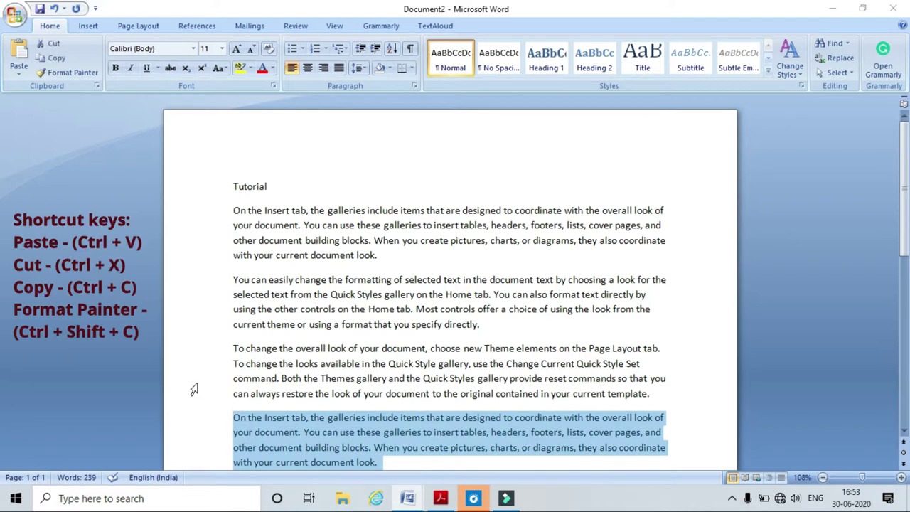
left_click(53, 44)
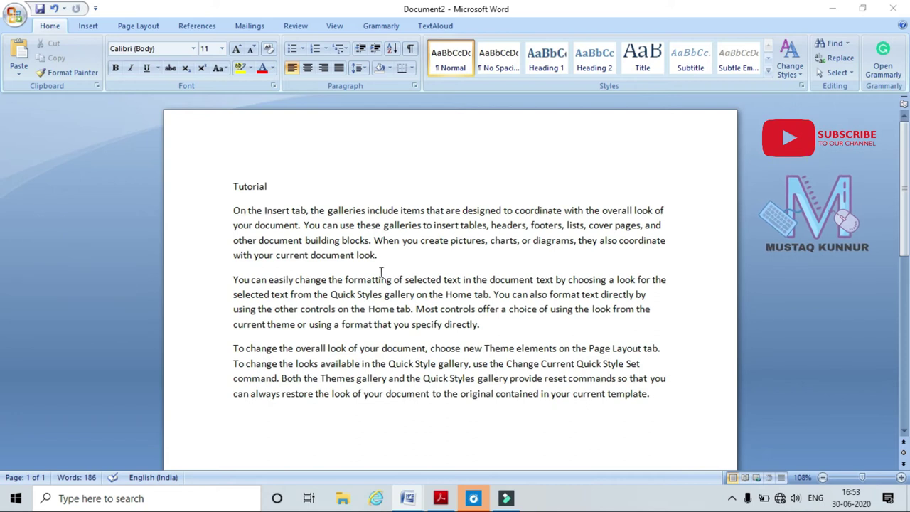
left_click(13, 63)
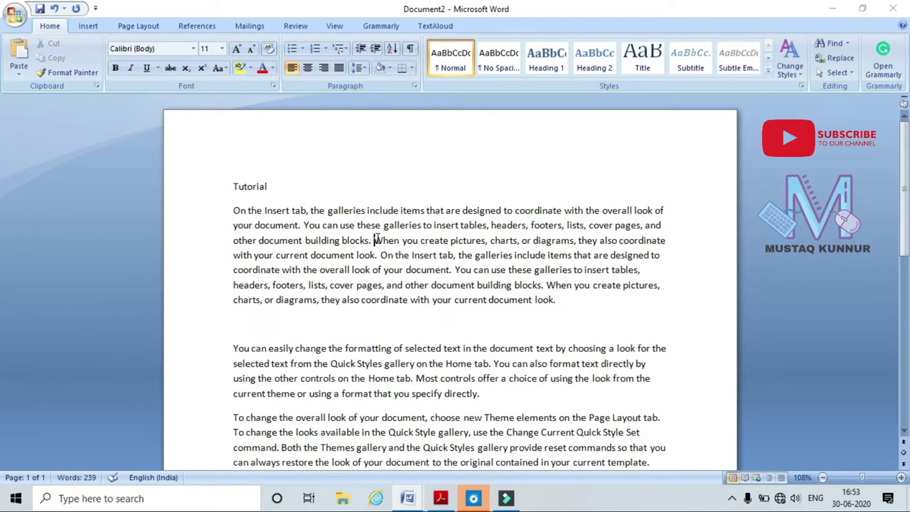
left_click(375, 240)
key("Return")
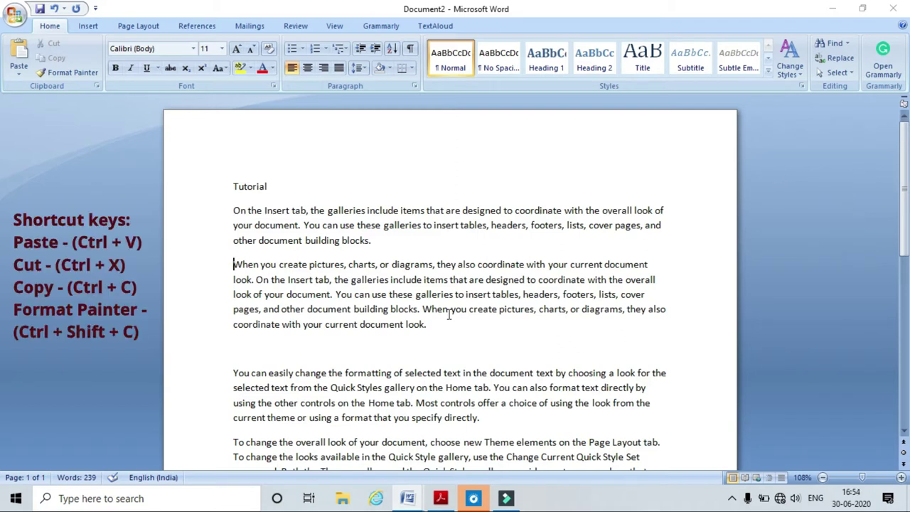
Preview several fonts on the first body paragraph and apply Arial Black to it
triple_click(377, 240)
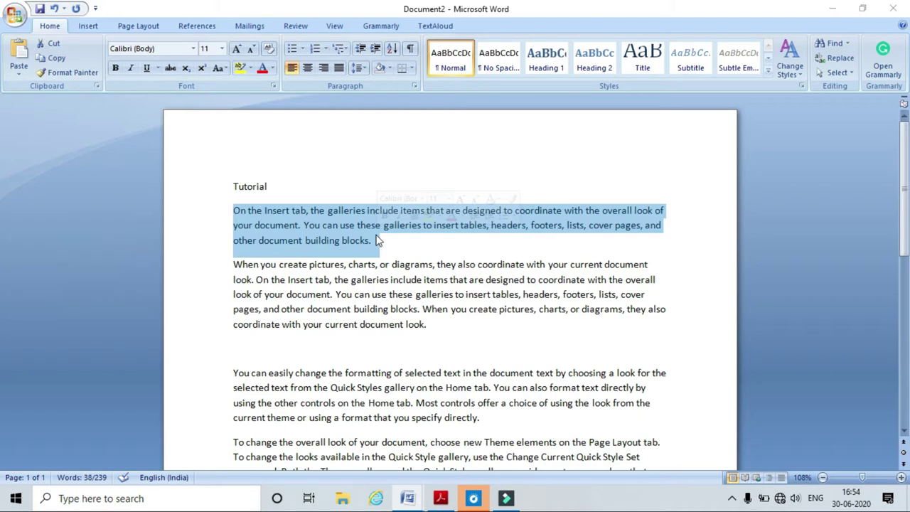
left_click(193, 49)
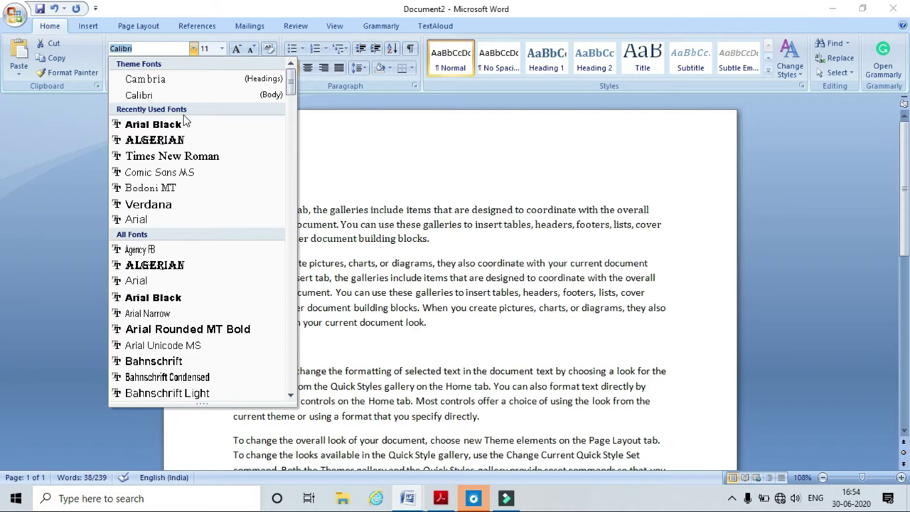
key("Down")
key("Down")
key("Down")
key("Down")
key("Down")
key("Down")
key("Down")
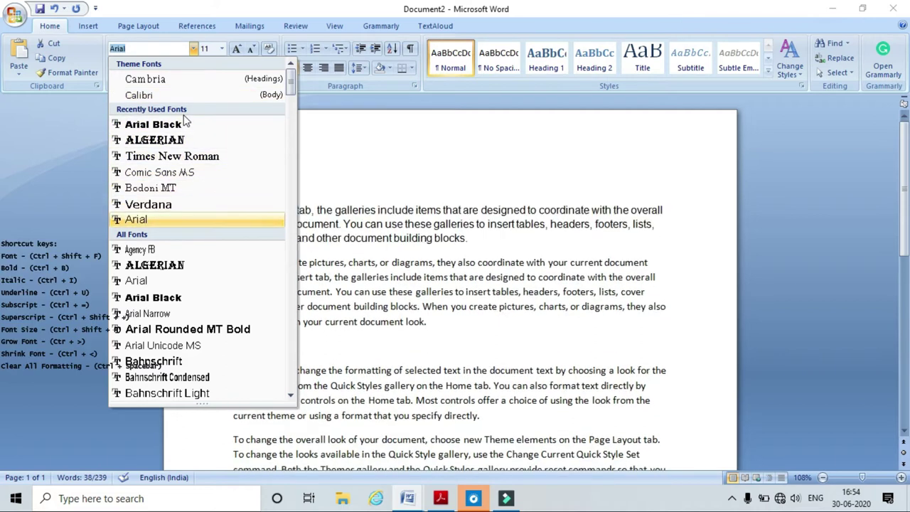
key("Down")
key("Down")
key("Down")
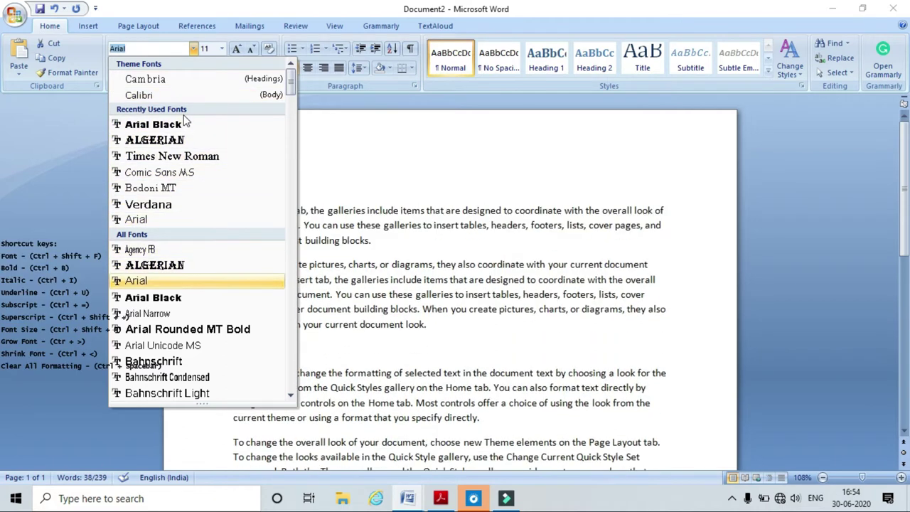
key("Down")
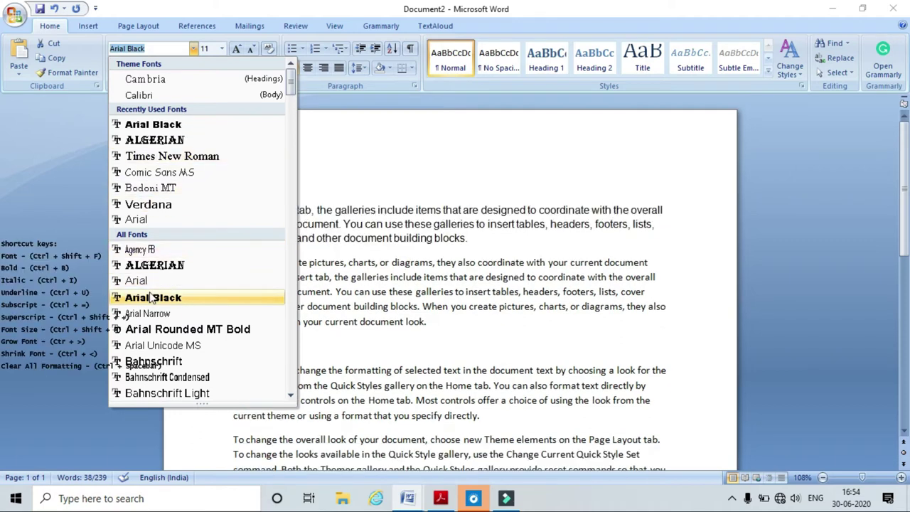
left_click(153, 297)
left_click(420, 259)
Change the font of the "Tutorial" heading to Arial Rounded MT Bold
left_click_drag(290, 191, 235, 187)
left_click(193, 49)
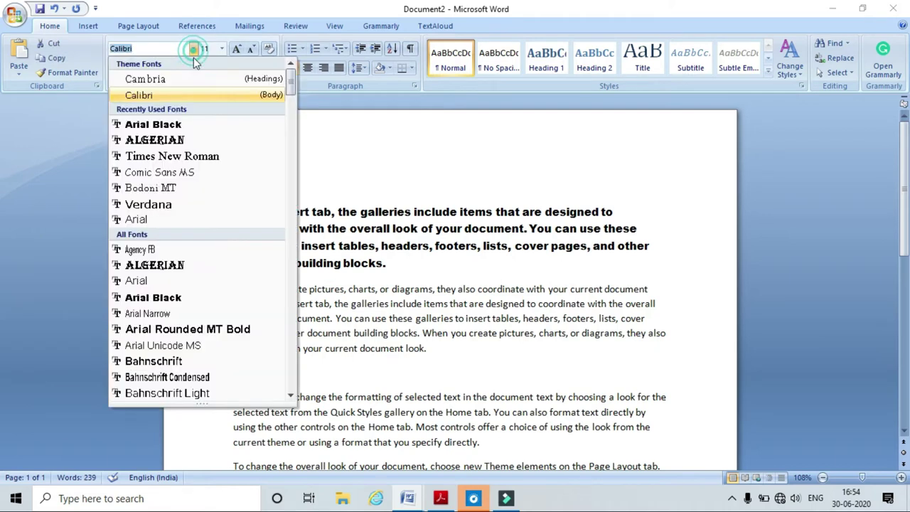
left_click(165, 328)
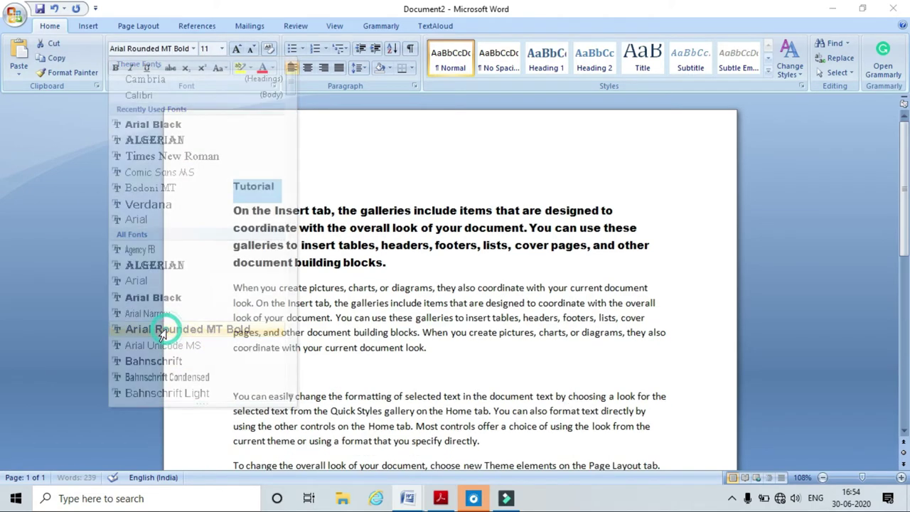
left_click(429, 277)
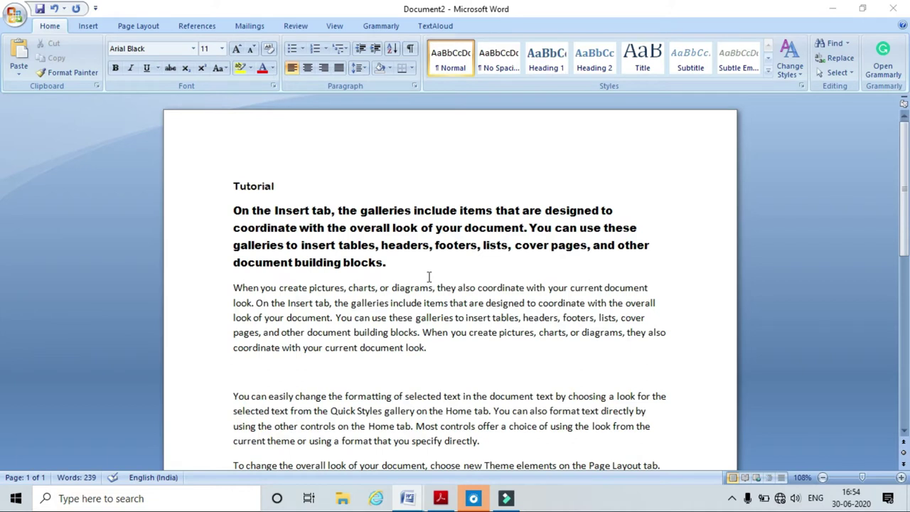
Set the font size of the "Tutorial" heading to 28
left_click_drag(232, 186, 277, 186)
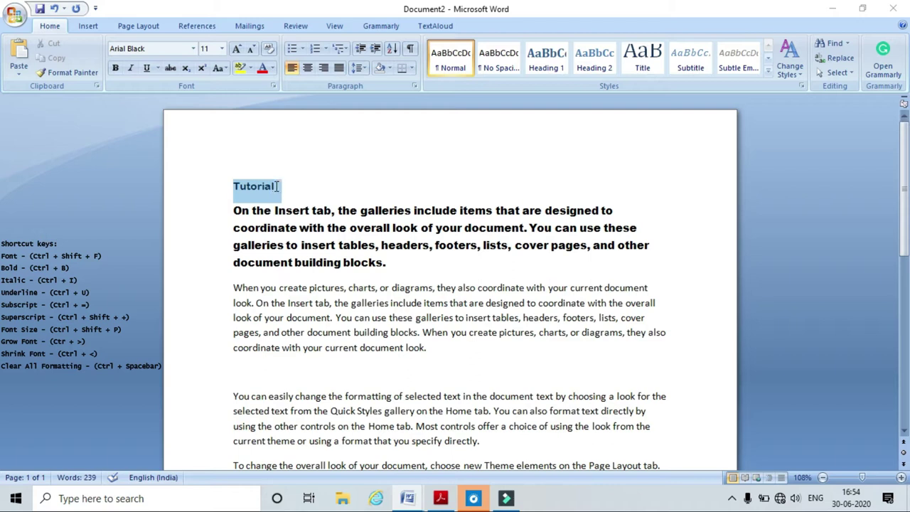
key("F4")
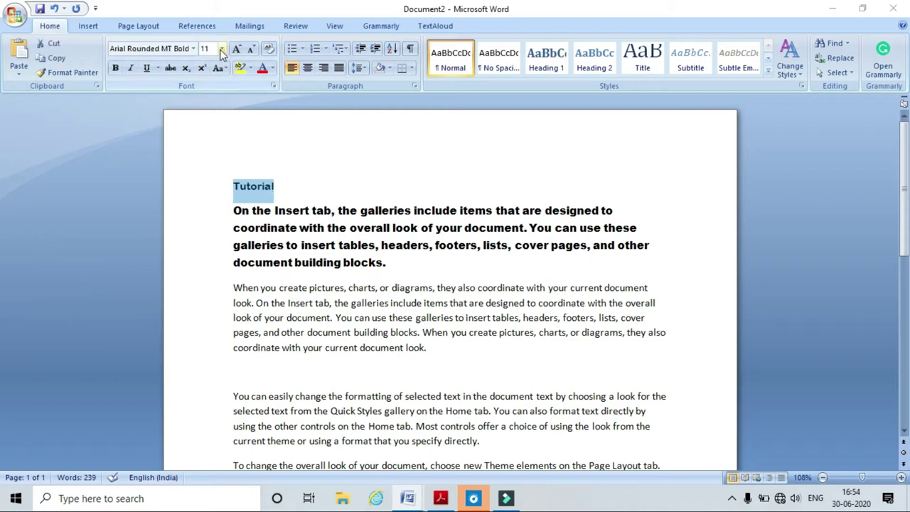
left_click(222, 48)
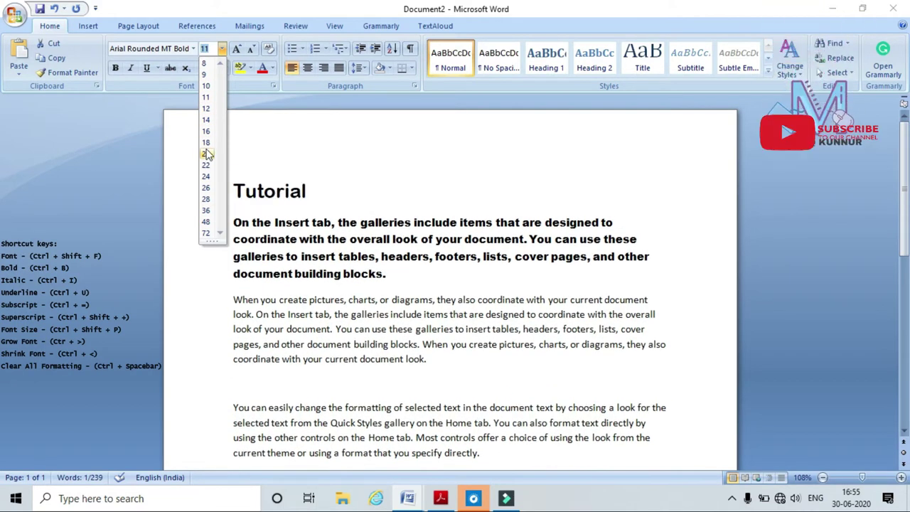
left_click(206, 200)
left_click(396, 203)
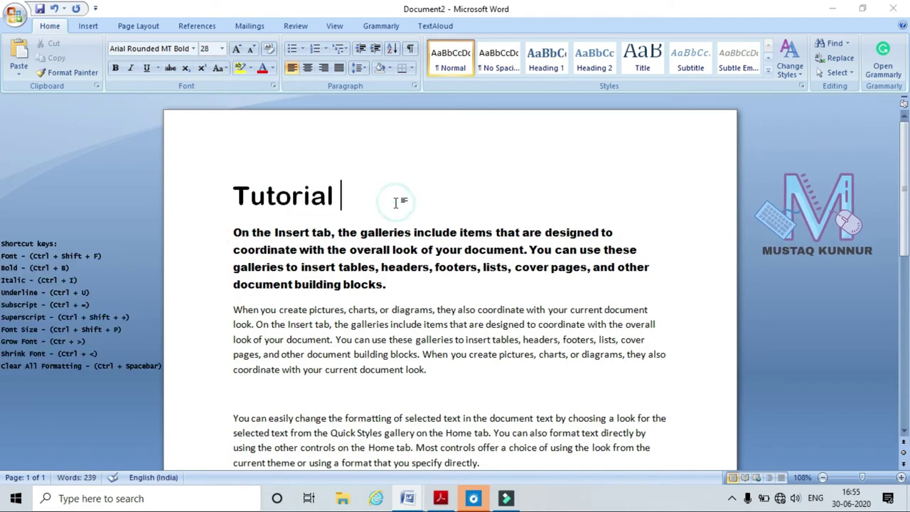
left_click_drag(355, 197, 237, 192)
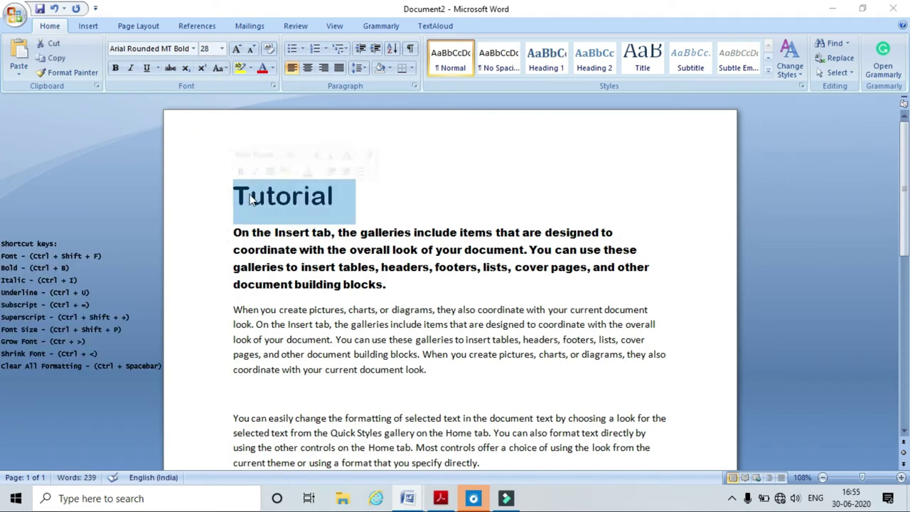
left_click(385, 194)
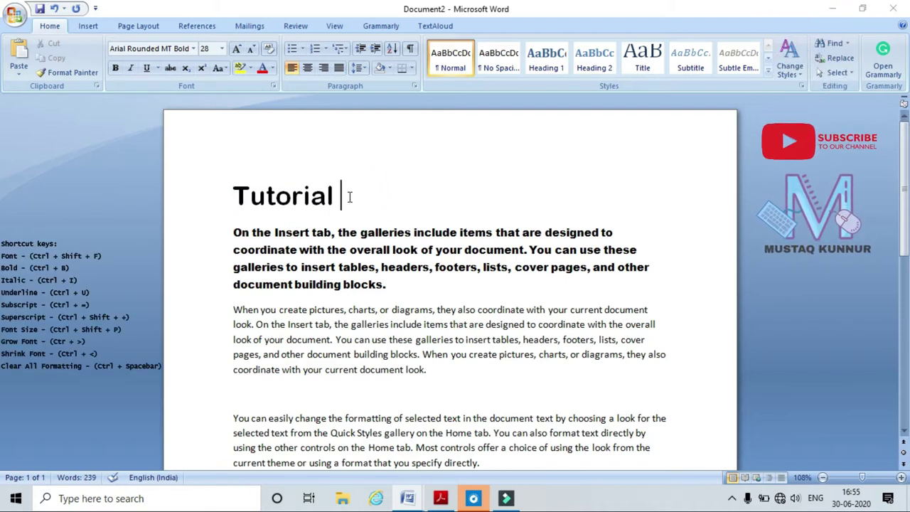
Grow the "Tutorial" heading's font stepwise to 72, and shrink it stepwise to 36
left_click_drag(354, 197, 233, 196)
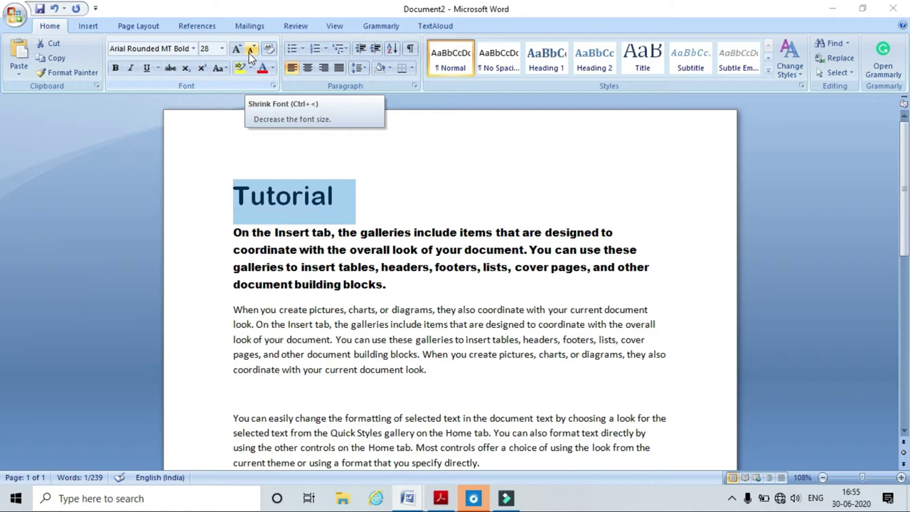
left_click(236, 49)
left_click(237, 49)
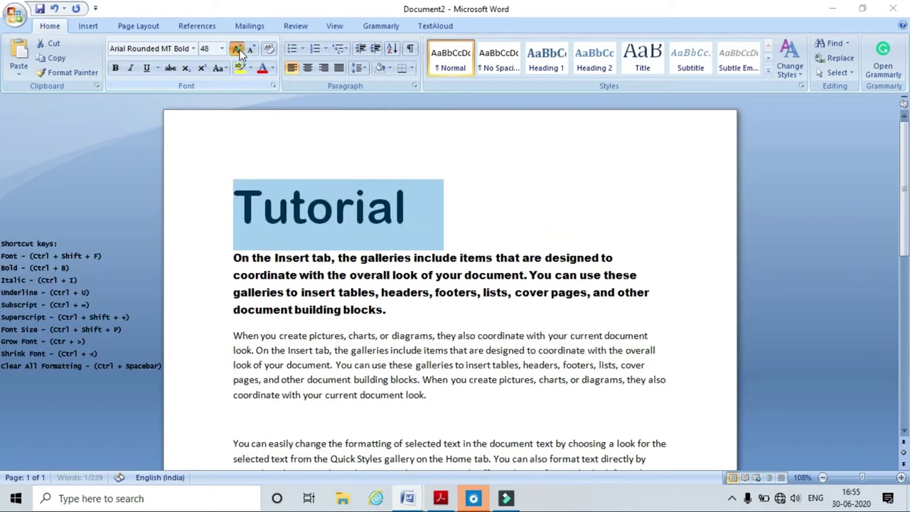
left_click(237, 49)
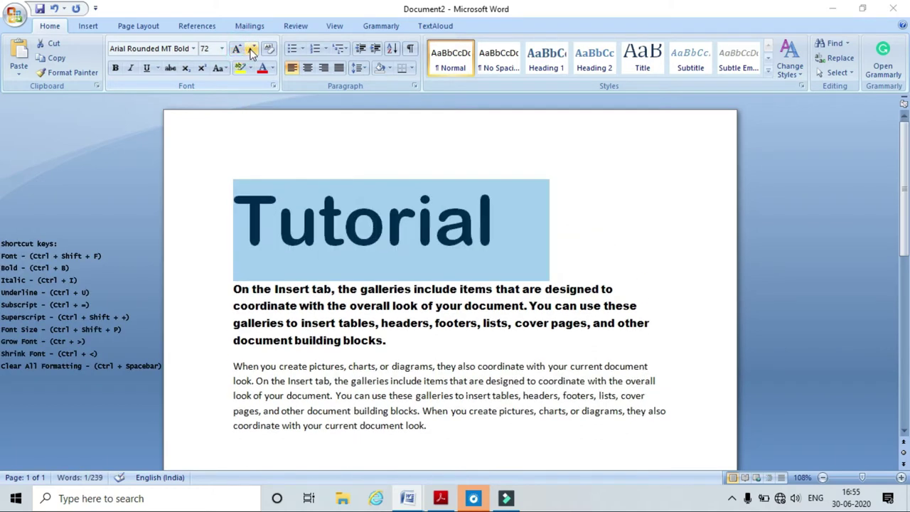
left_click(252, 51)
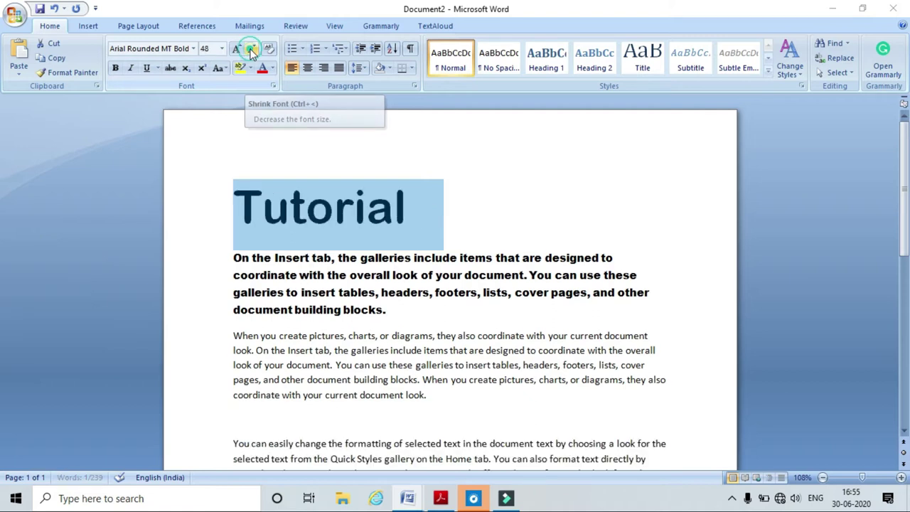
left_click(252, 52)
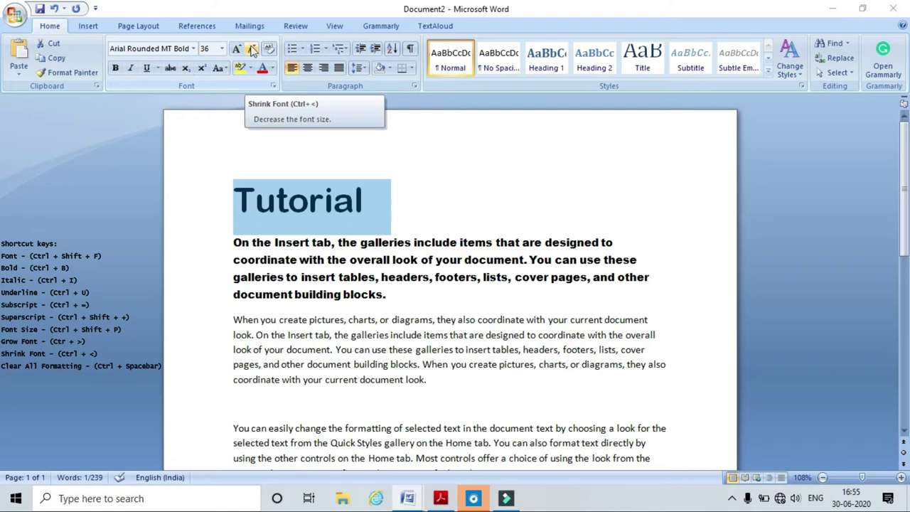
left_click(429, 166)
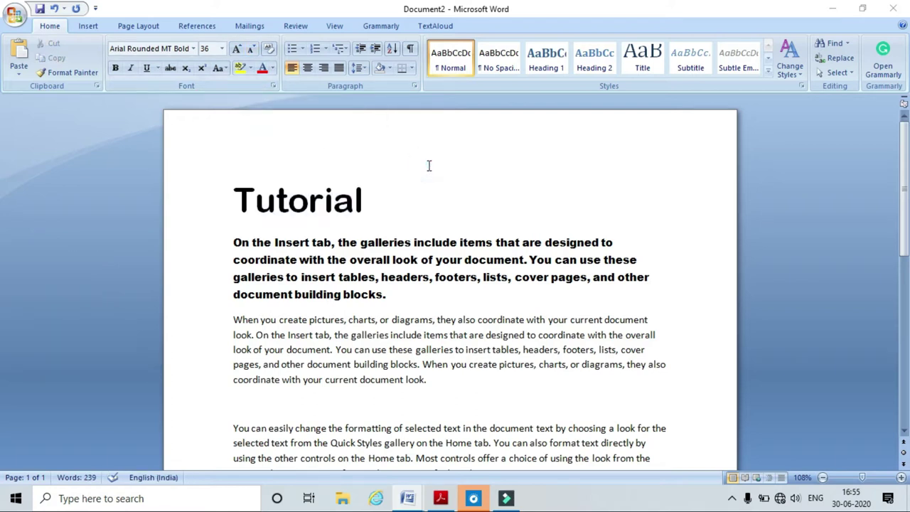
Apply bold to the paragraph starting "When you create pictures" and remove the bold again
left_click_drag(430, 381, 237, 324)
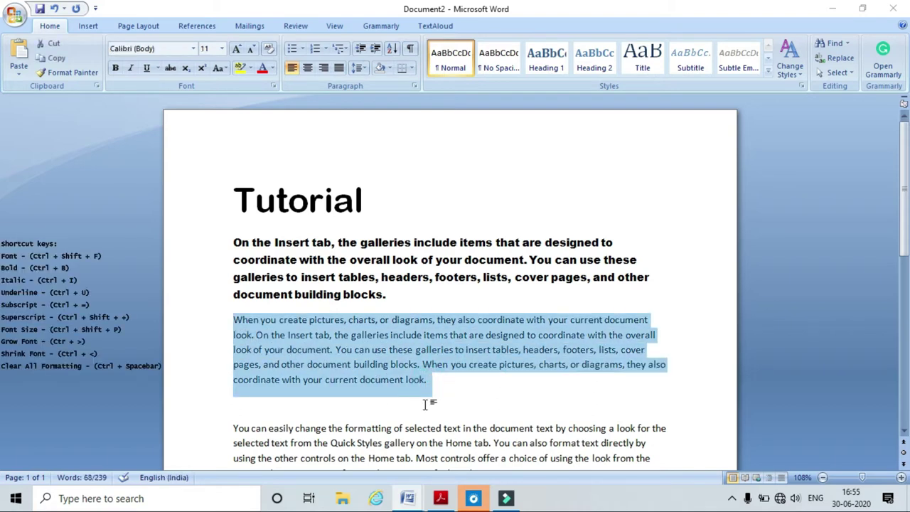
left_click(117, 72)
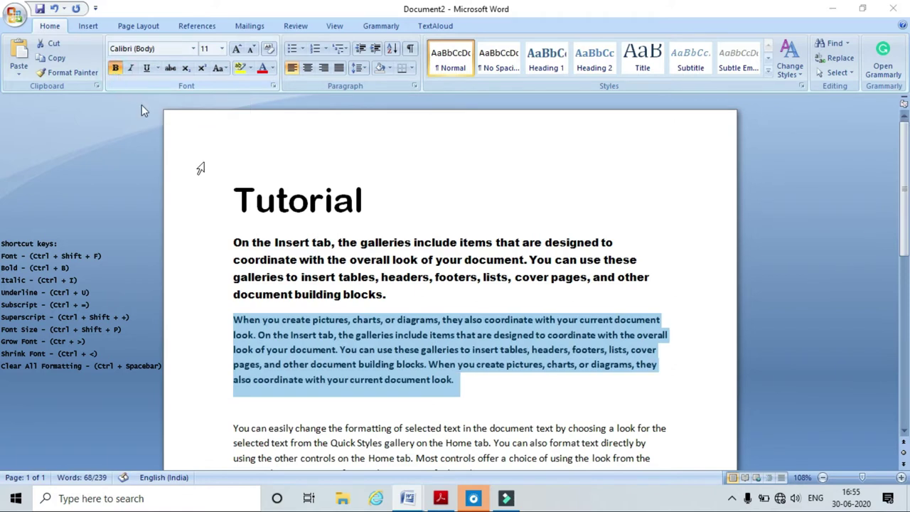
left_click(462, 400)
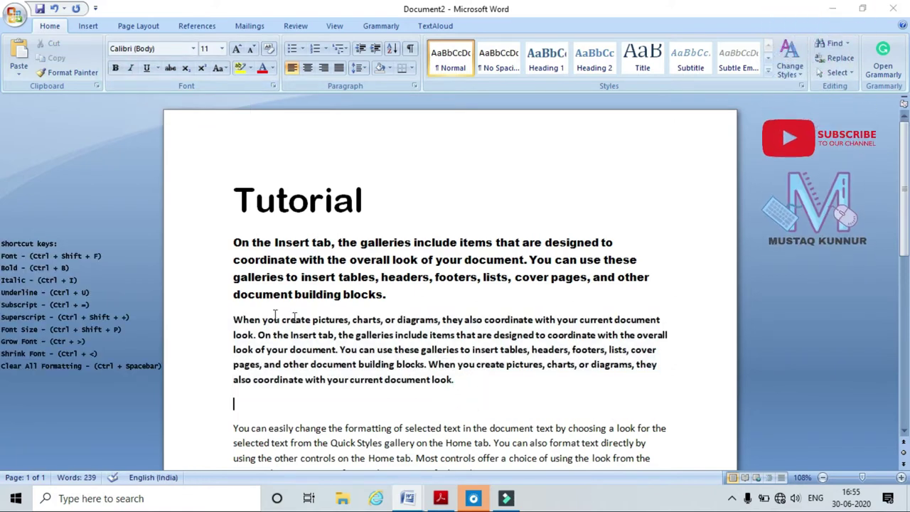
left_click_drag(461, 383, 233, 319)
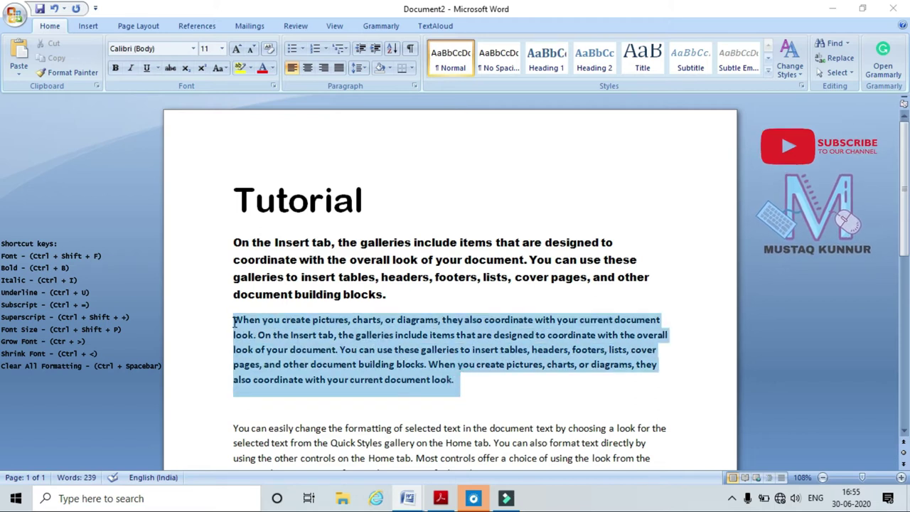
left_click(110, 70)
left_click(517, 406)
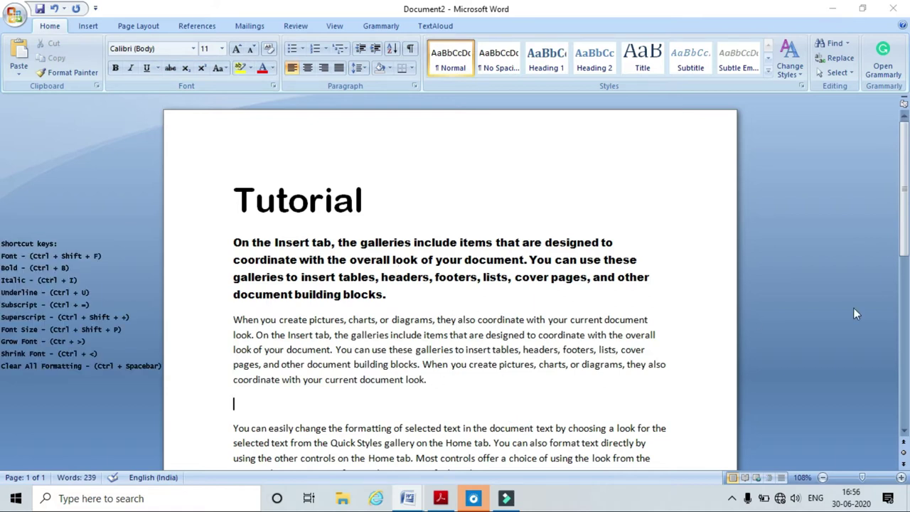
Italicize the paragraph starting "When you create pictures"
left_click_drag(904, 245, 904, 297)
left_click_drag(428, 270, 219, 215)
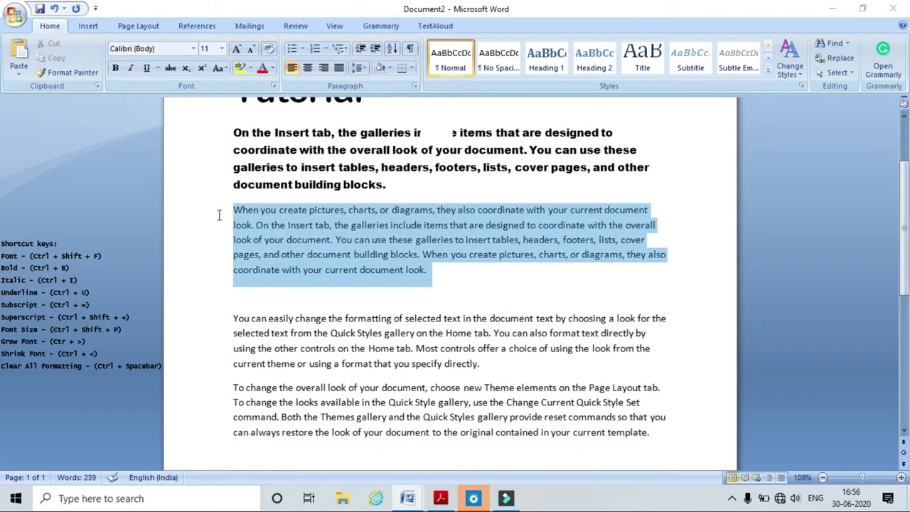
left_click(134, 74)
left_click(438, 270)
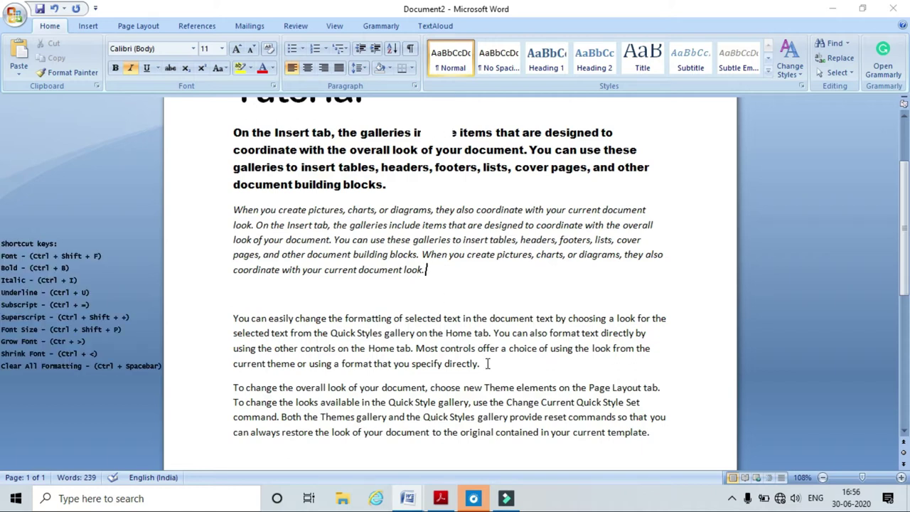
Underline the paragraph starting "You can easily change" and delete the empty line above it
left_click_drag(488, 363, 244, 317)
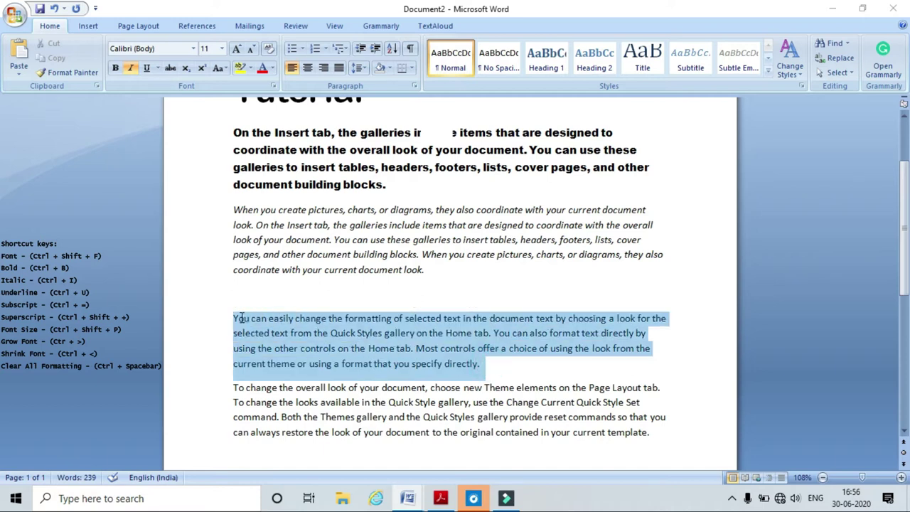
left_click(146, 68)
left_click(409, 299)
key("Delete")
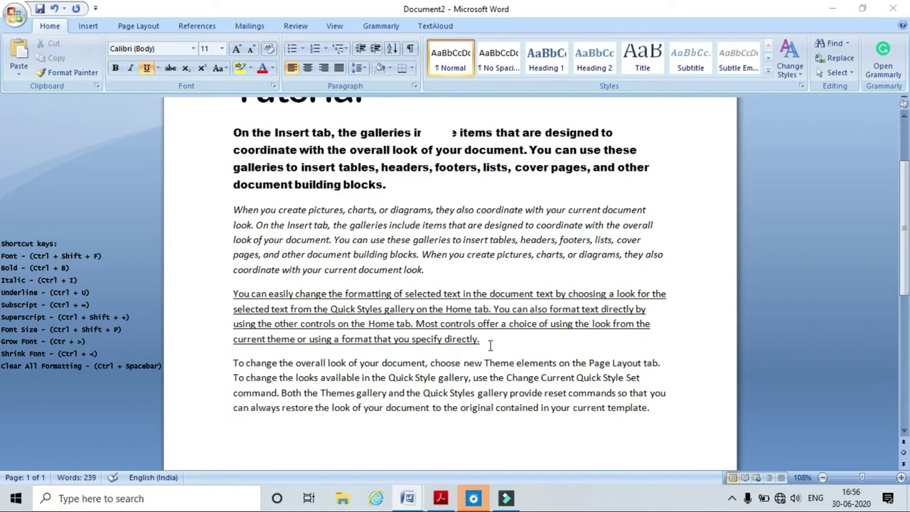
Preview several underline styles on the paragraph starting "You can easily change" and apply the thick underline
left_click_drag(489, 340, 234, 293)
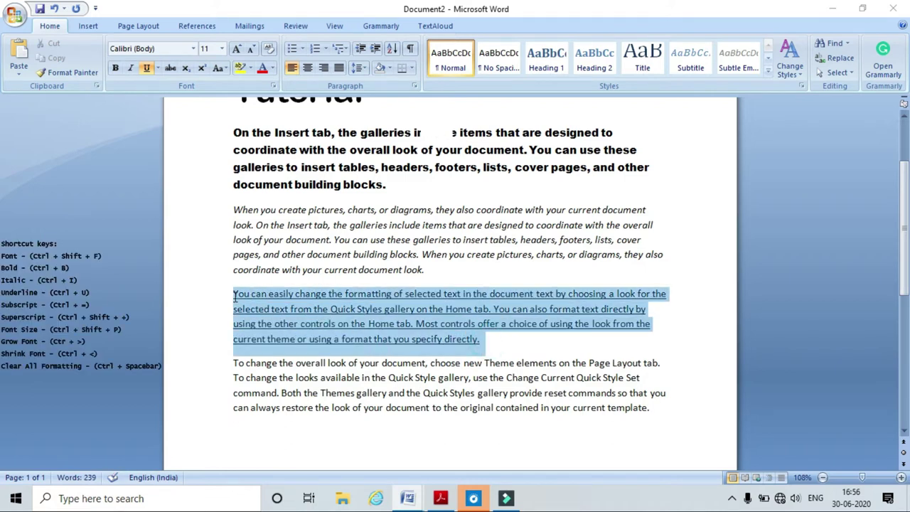
left_click(158, 69)
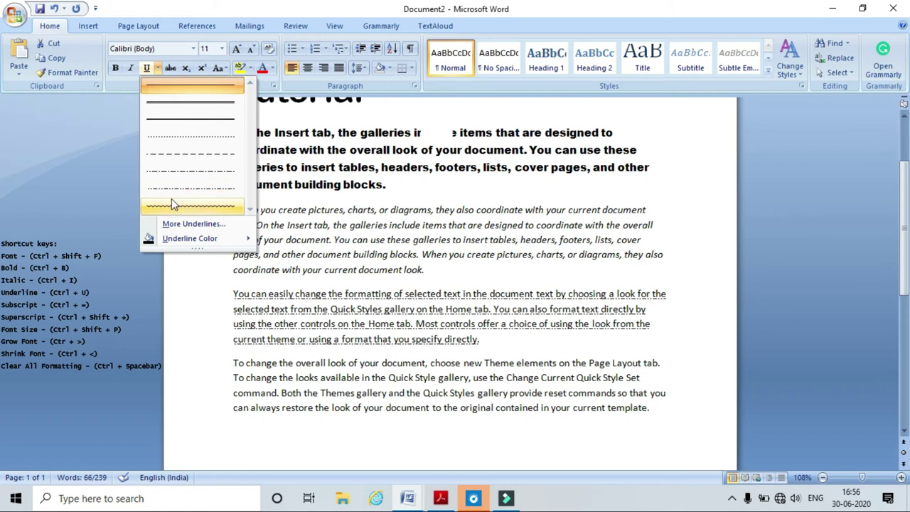
left_click(175, 118)
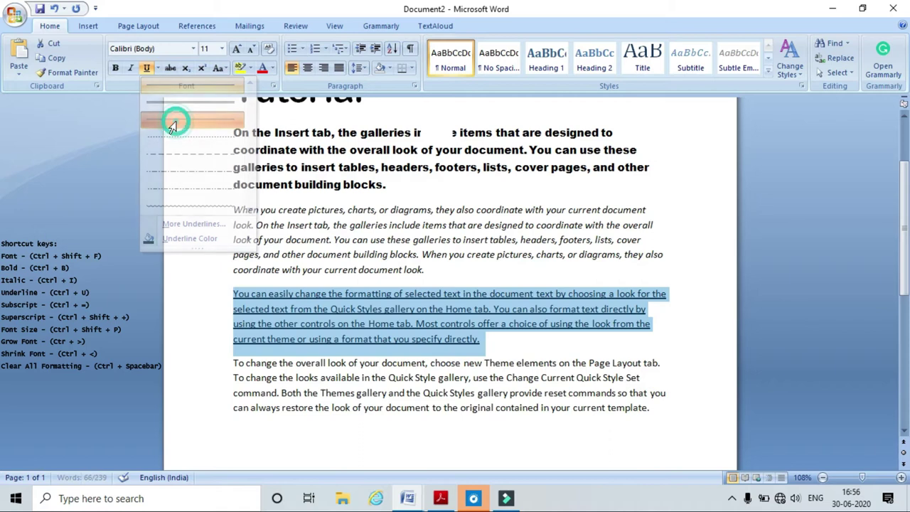
left_click(540, 339)
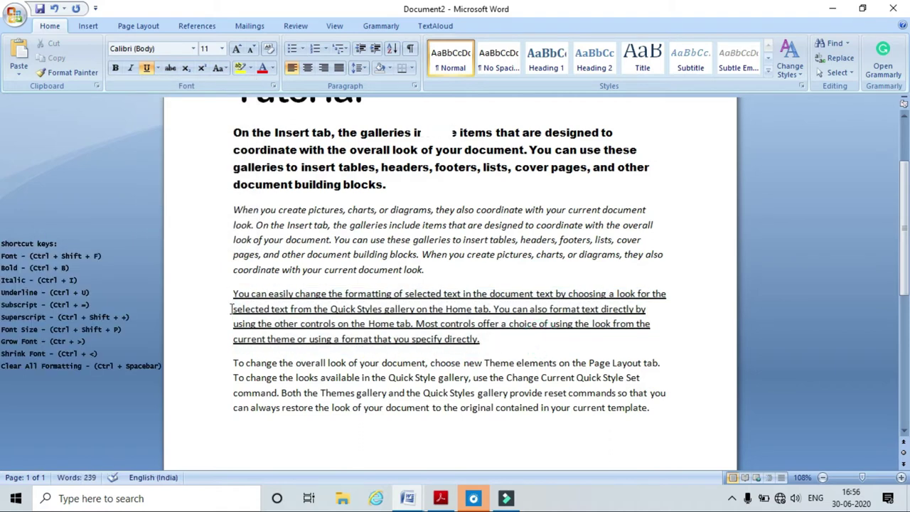
Strike through the words "To change the overall look of your document" at the start of the last paragraph
double_click(226, 377)
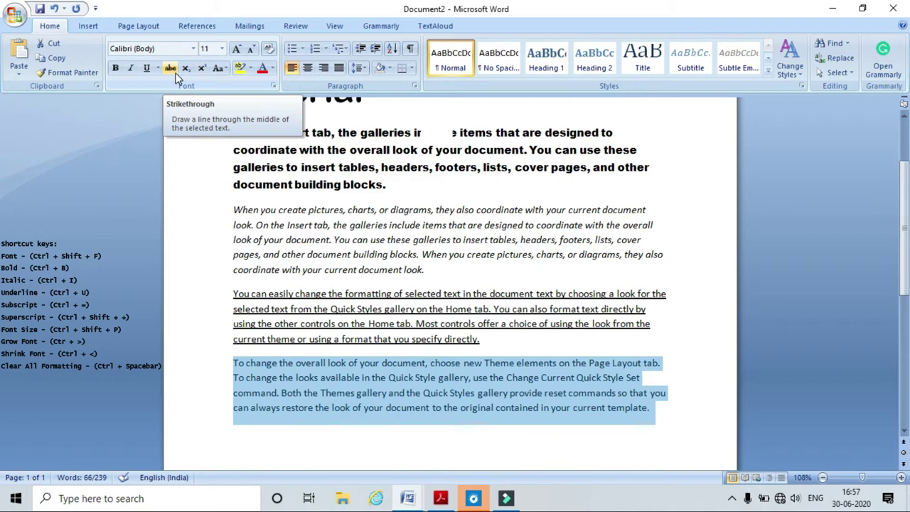
left_click(496, 345)
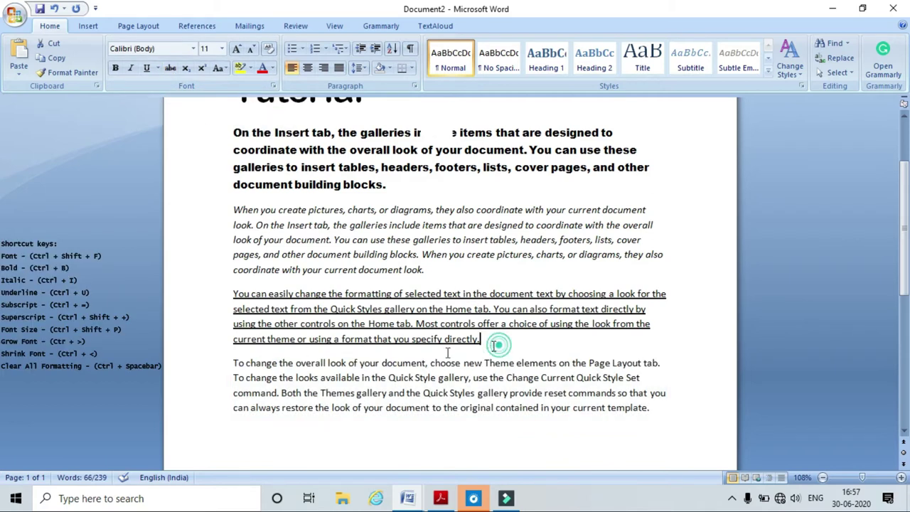
left_click_drag(234, 363, 402, 365)
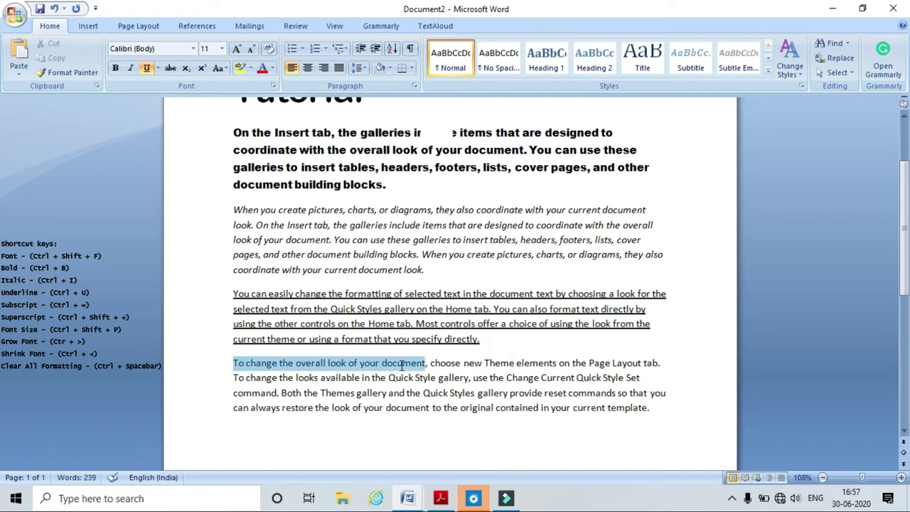
left_click(172, 72)
left_click(402, 431)
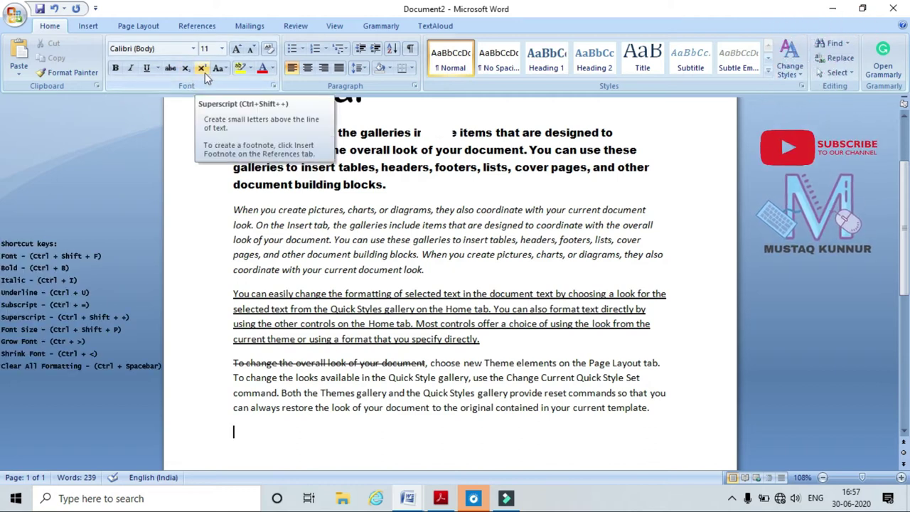
Insert a new line reading "Date : 1st july 2020" between the "Tutorial" heading and the first body paragraph
left_click_drag(904, 284, 904, 252)
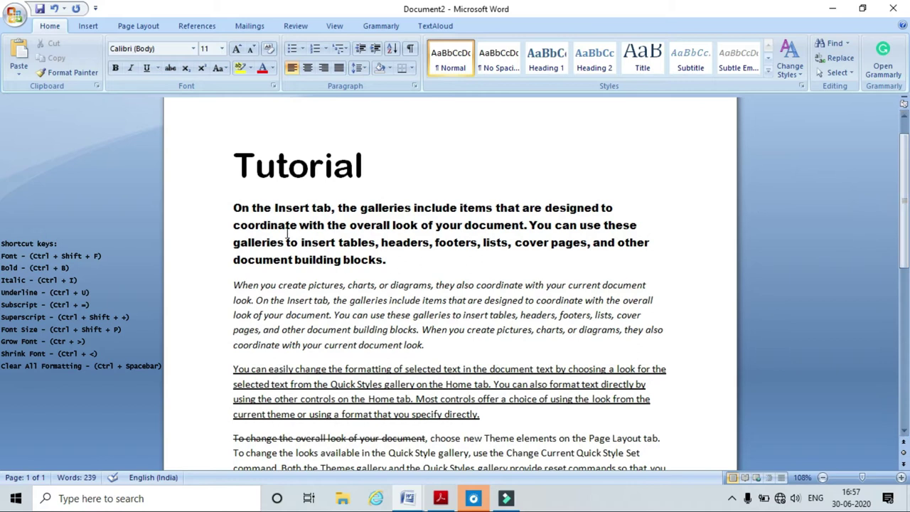
left_click(236, 209)
key("Return")
key("Up")
type("Date : 1st")
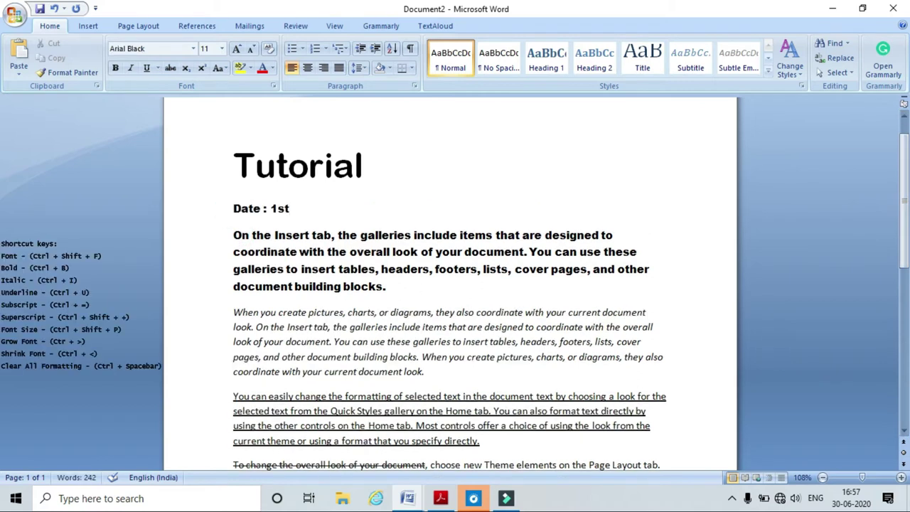
type(" july 2020")
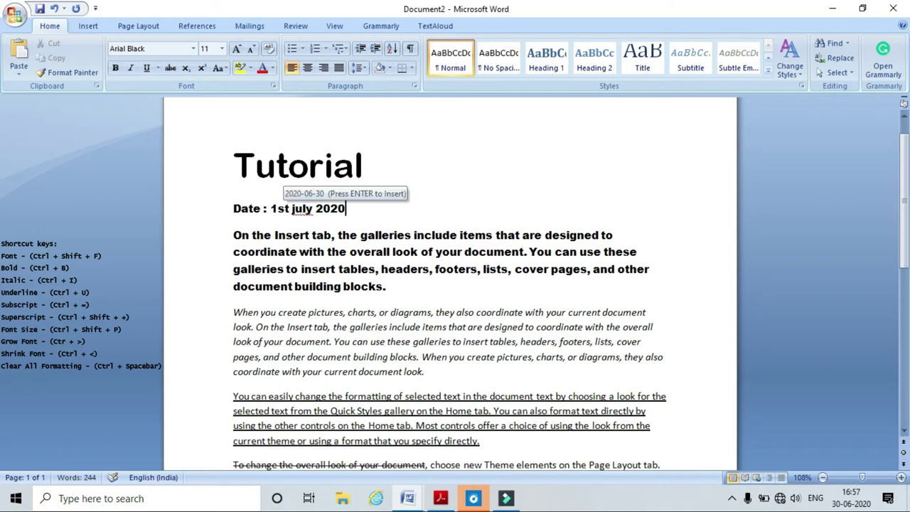
Format the "st" of "1st" in the date line as superscript
left_click_drag(290, 209, 277, 208)
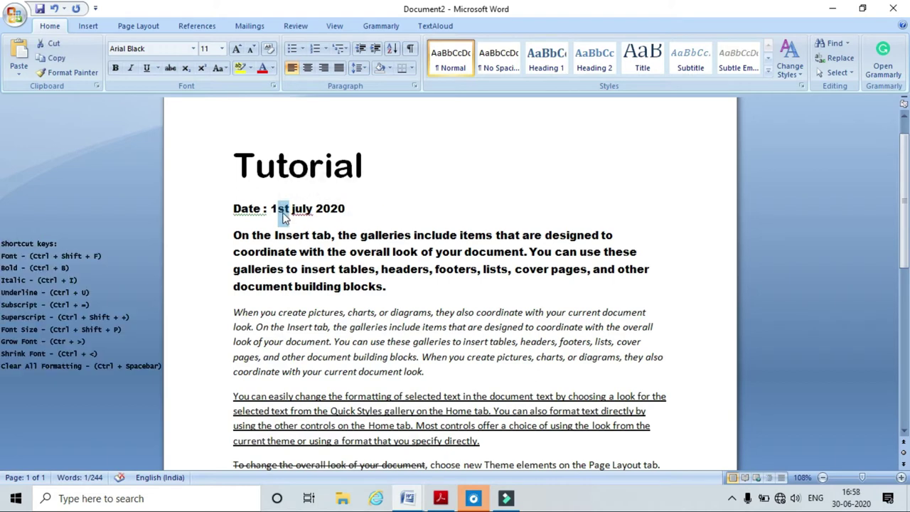
left_click(201, 71)
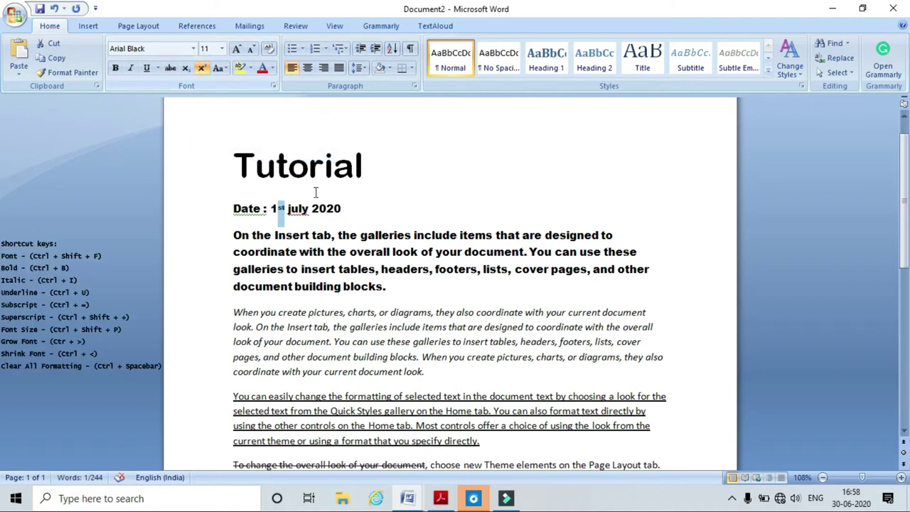
left_click(367, 207)
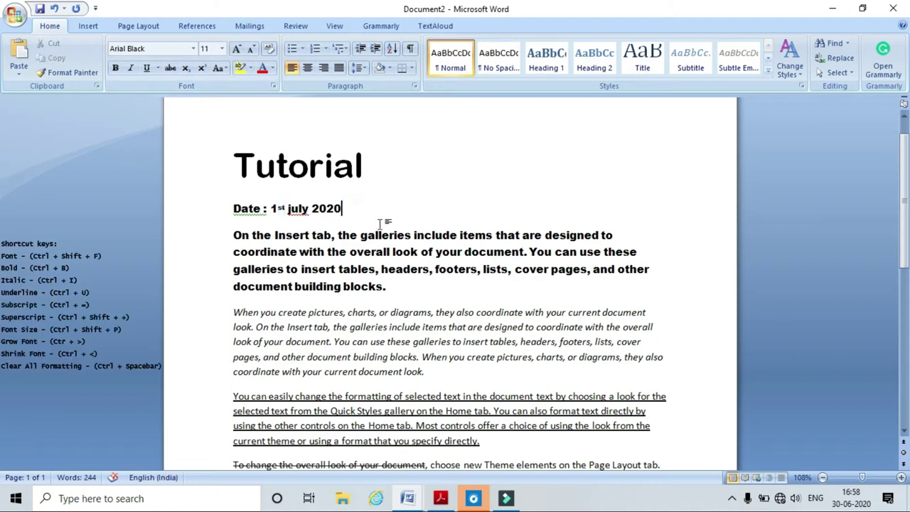
Add "number:XN" to the end of the date line and format the "N" as subscript
type("number:")
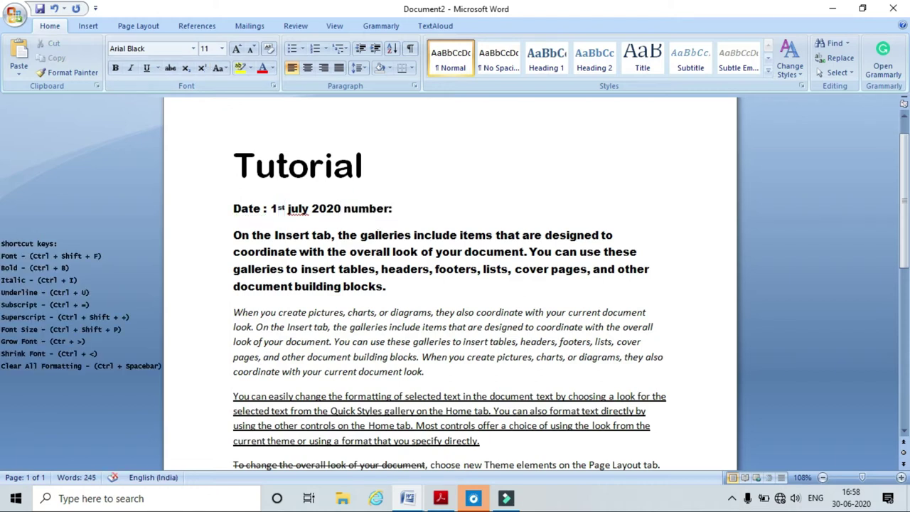
type("XN")
left_click_drag(399, 210, 408, 211)
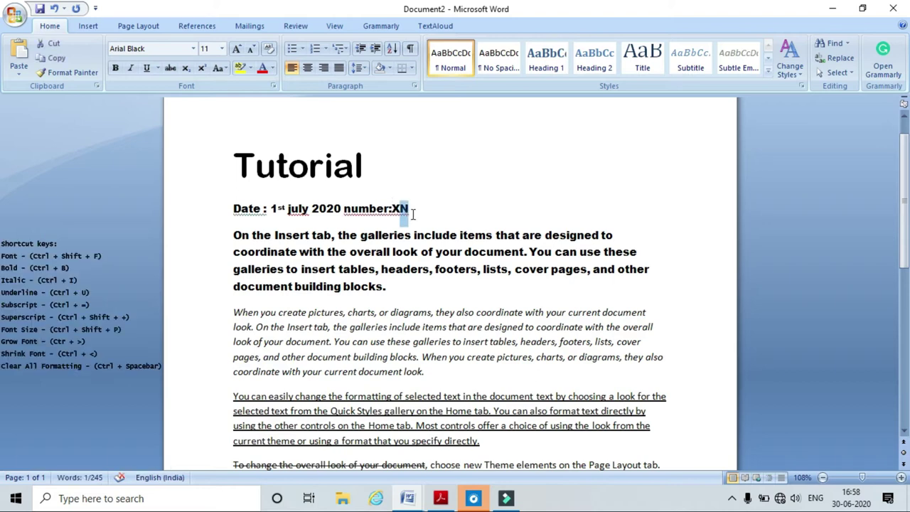
left_click(186, 71)
left_click(418, 205)
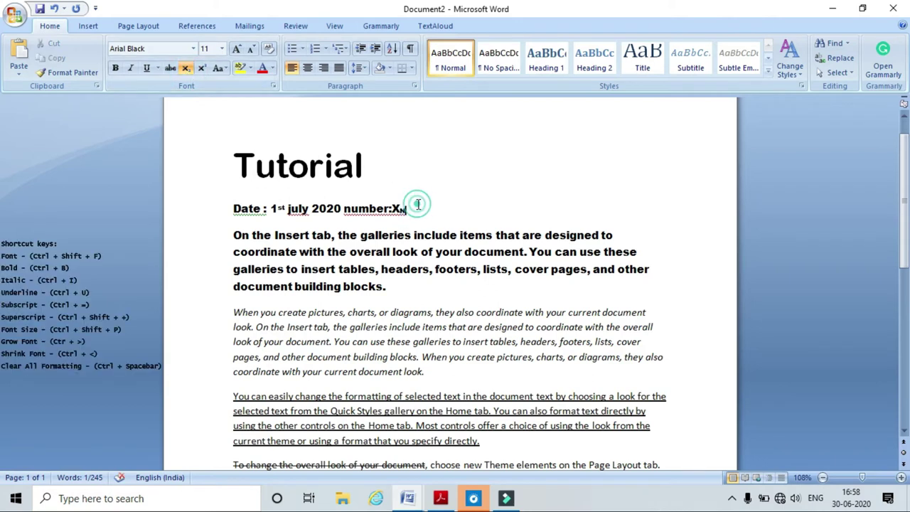
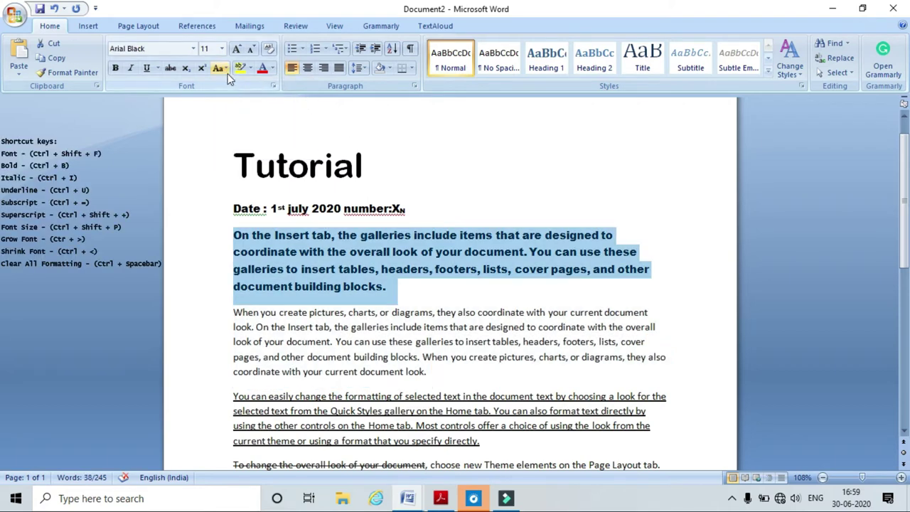
Apply Sentence case to the body paragraph starting "On the Insert tab"
left_click(226, 70)
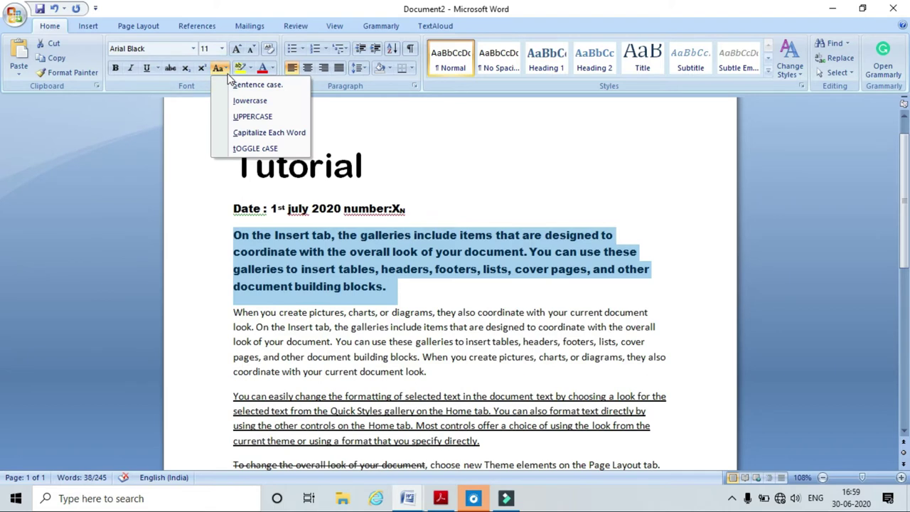
left_click(236, 86)
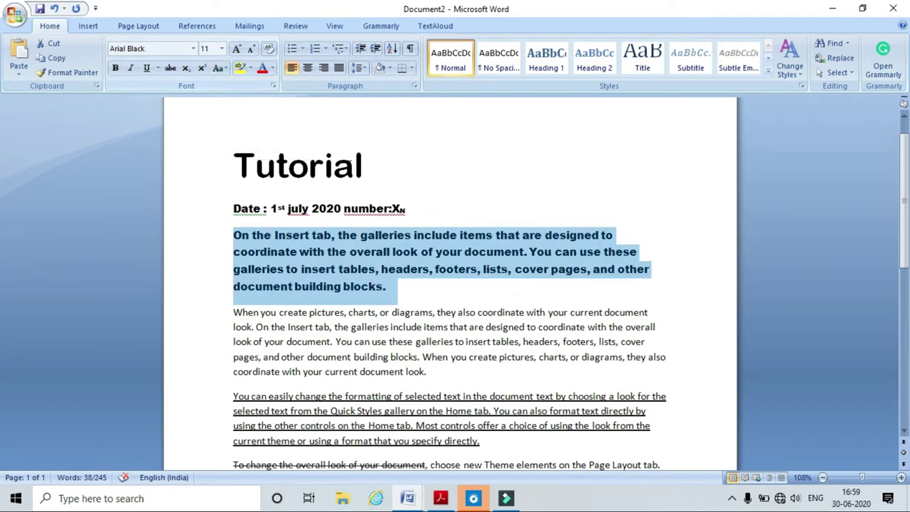
left_click(409, 293)
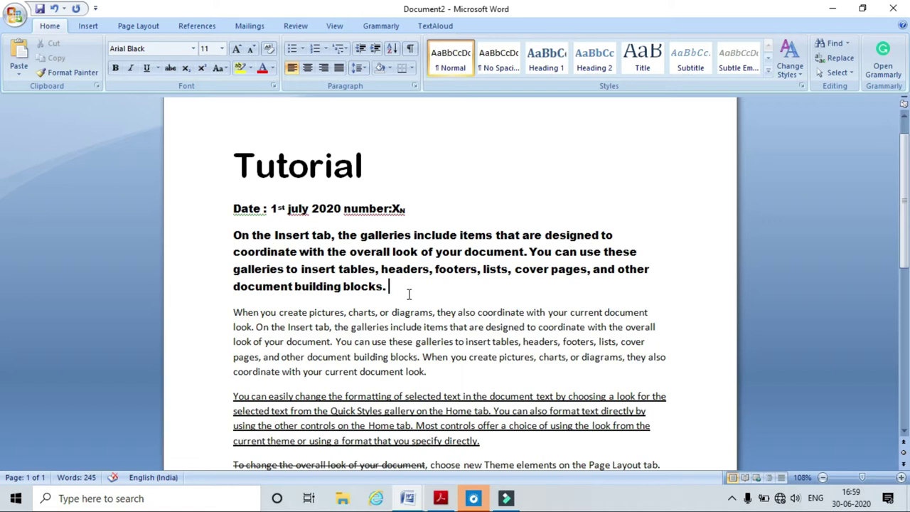
Convert the whole paragraph starting "On the Insert tab" to lowercase
left_click_drag(399, 288, 241, 234)
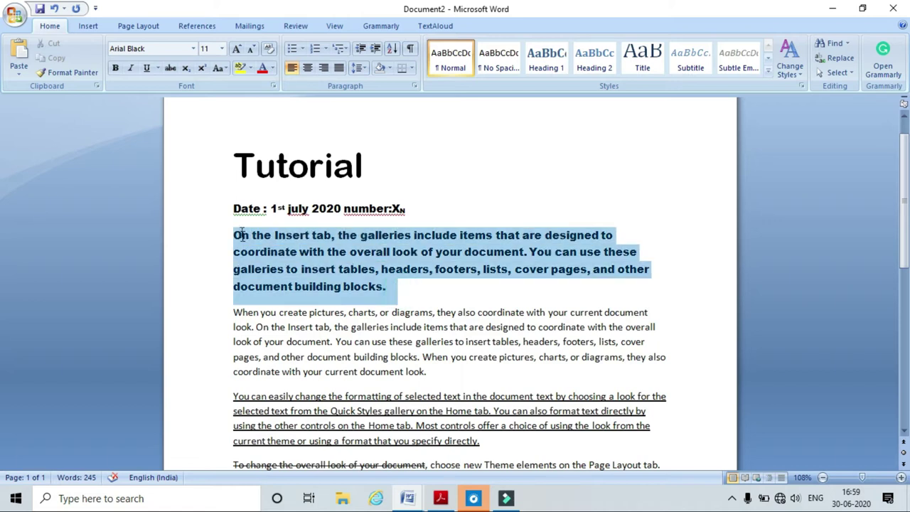
left_click(220, 68)
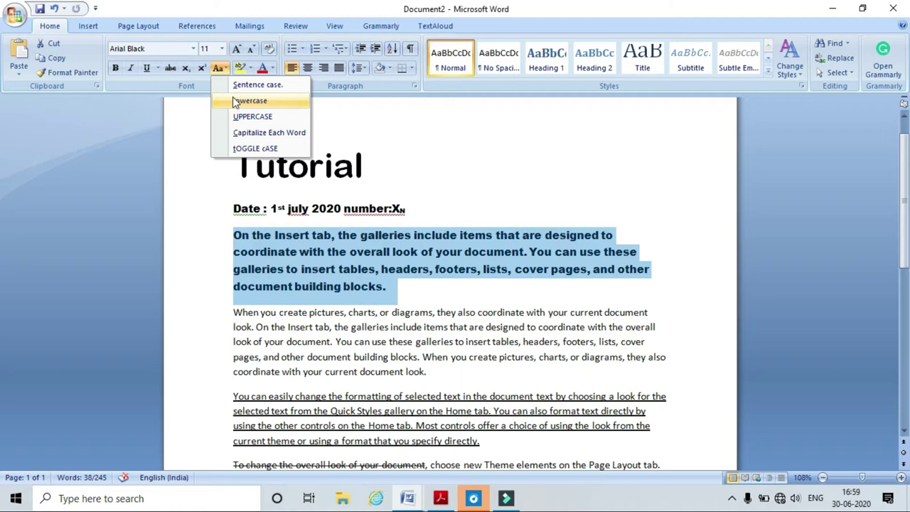
left_click(235, 101)
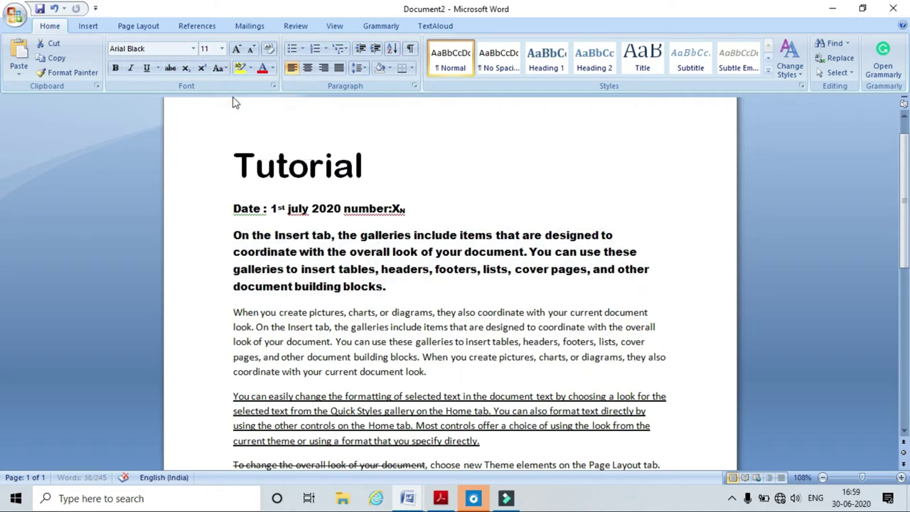
left_click(481, 309)
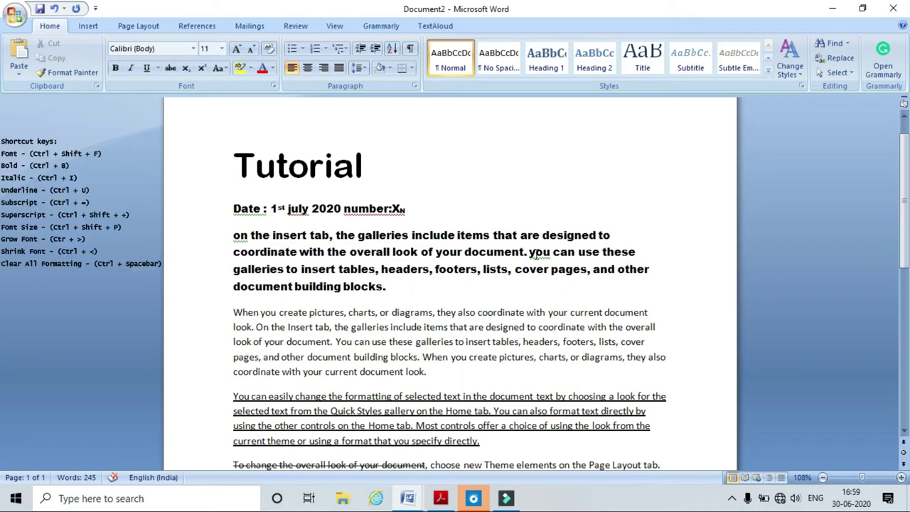
Convert the first body paragraph below the date line to UPPERCASE
left_click_drag(397, 287, 238, 241)
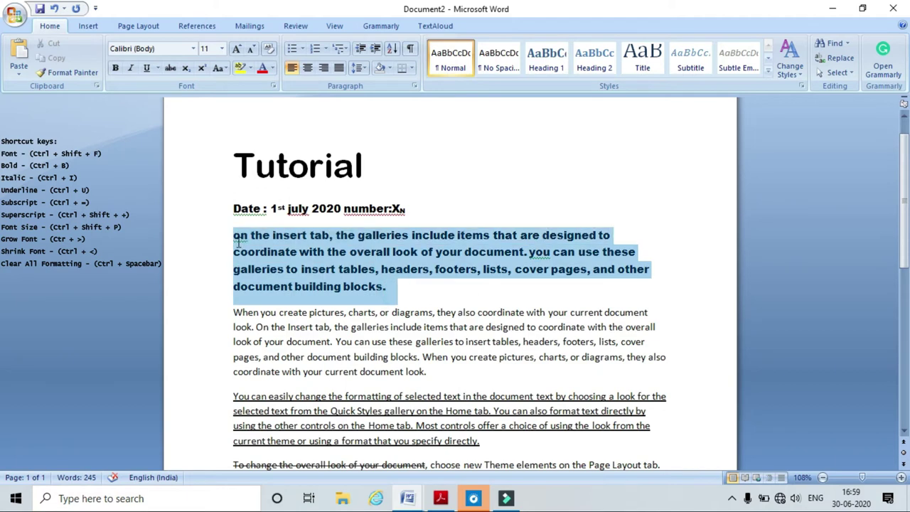
left_click(223, 69)
left_click(252, 116)
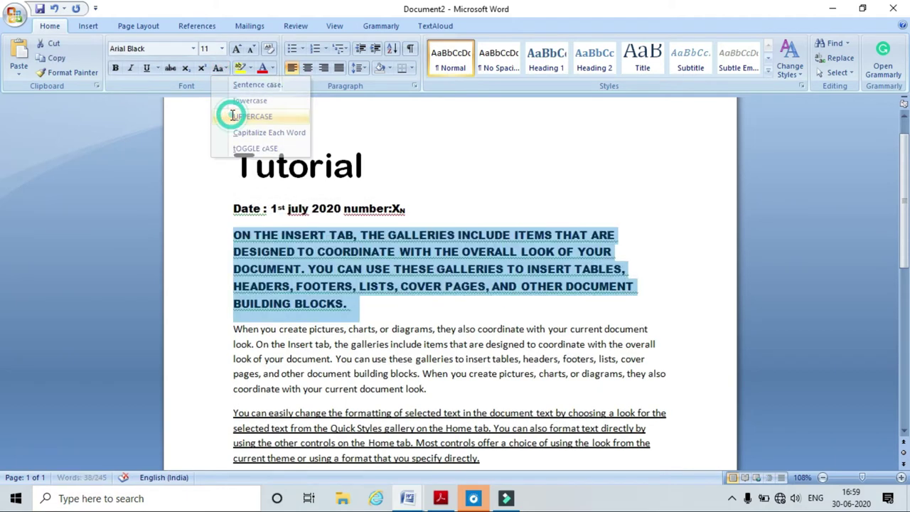
left_click(438, 315)
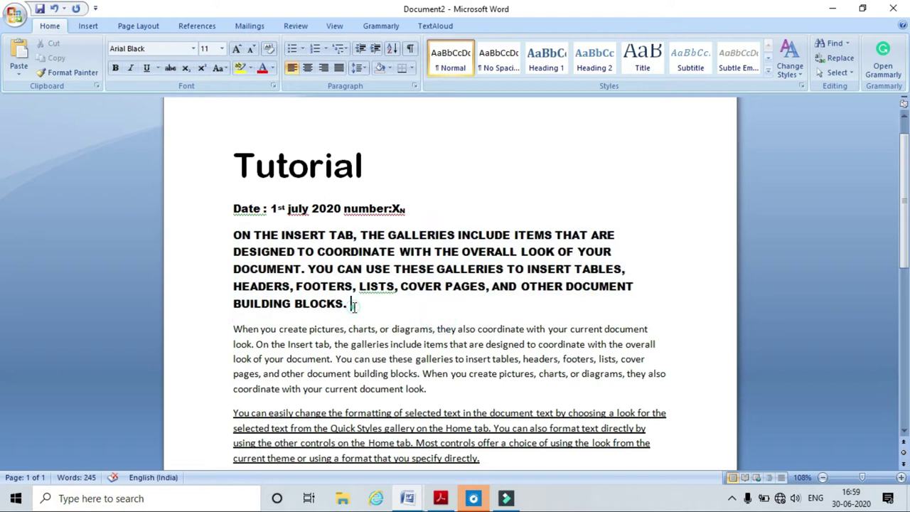
Revert the uppercase change on the first body paragraph and apply Capitalize Each Word to it
key("ctrl+z")
left_click(219, 68)
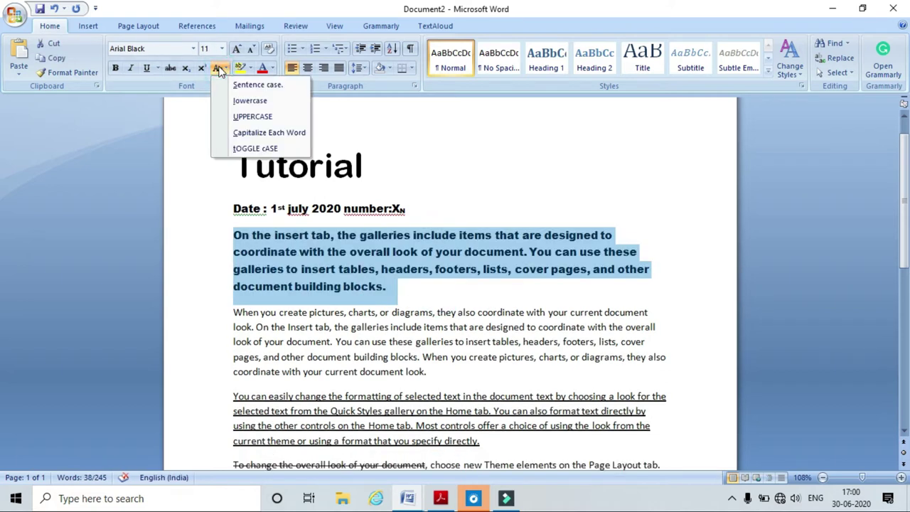
left_click(235, 135)
left_click(458, 300)
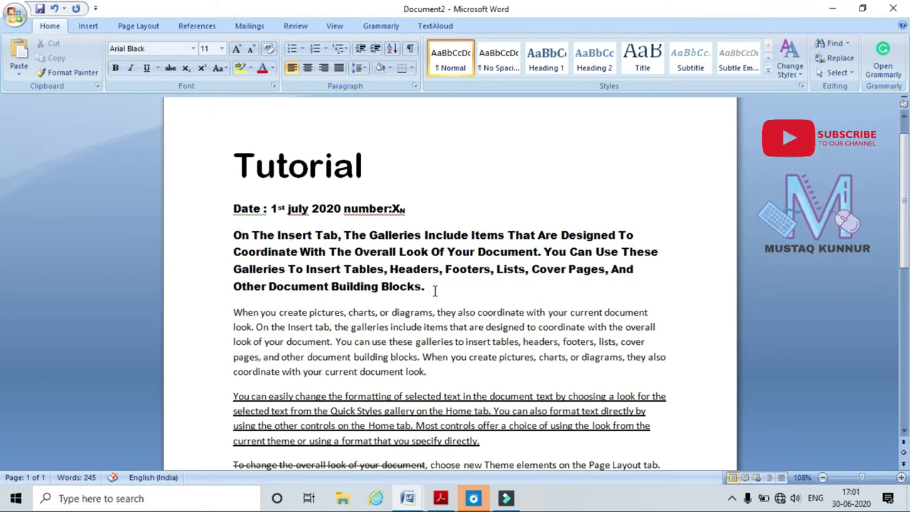
Apply tOGGLE cASE to the first body paragraph below the date line
left_click_drag(428, 287, 244, 229)
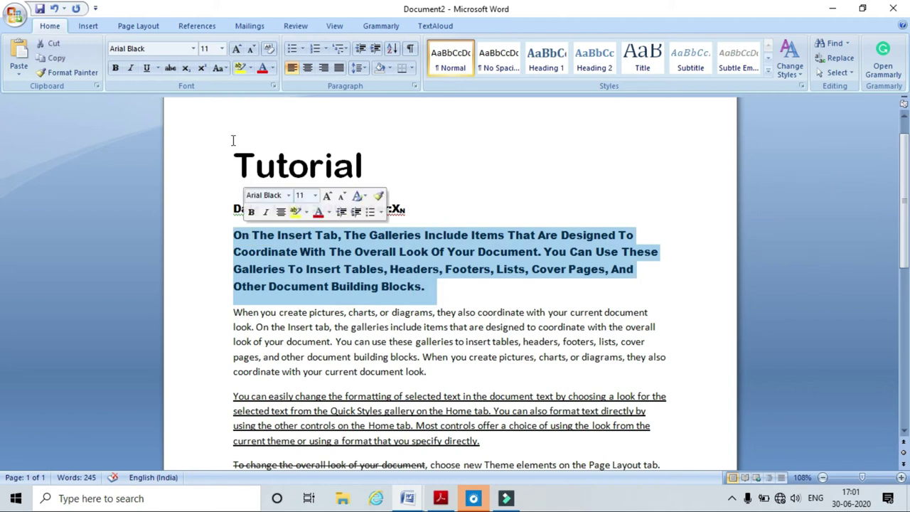
left_click(218, 68)
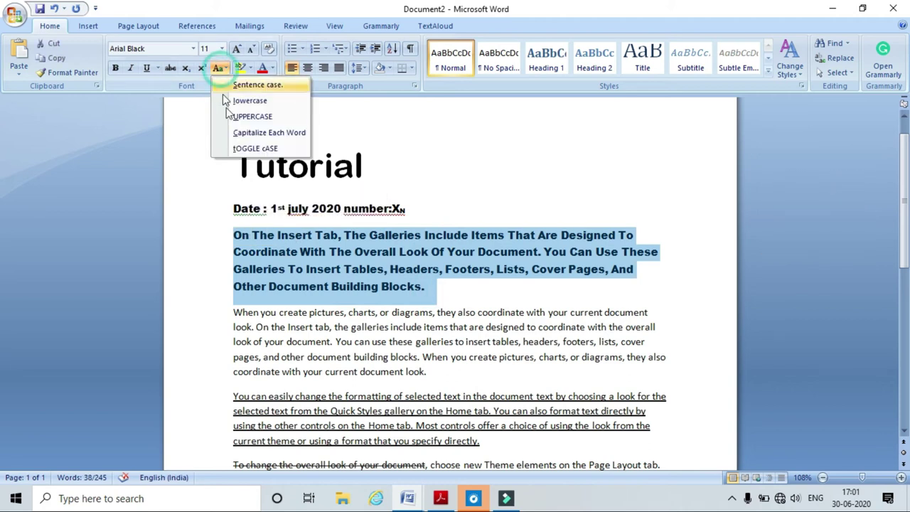
left_click(243, 149)
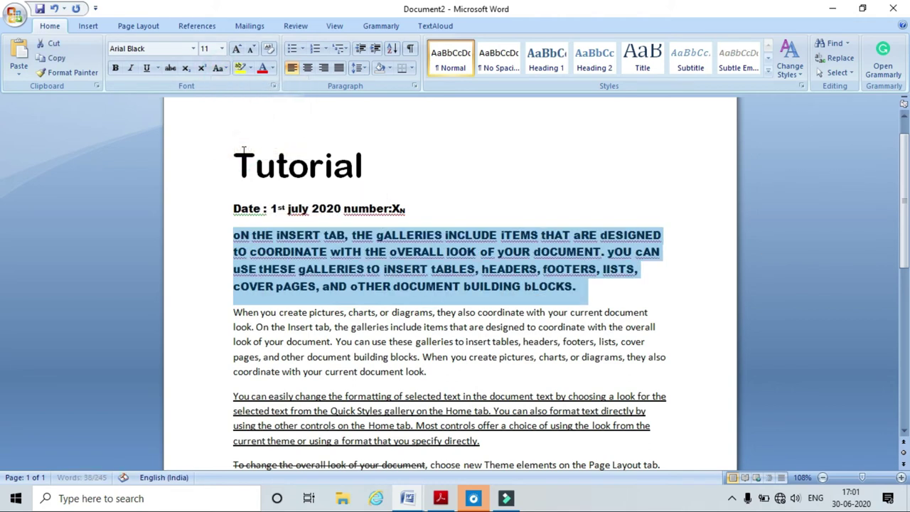
left_click(599, 300)
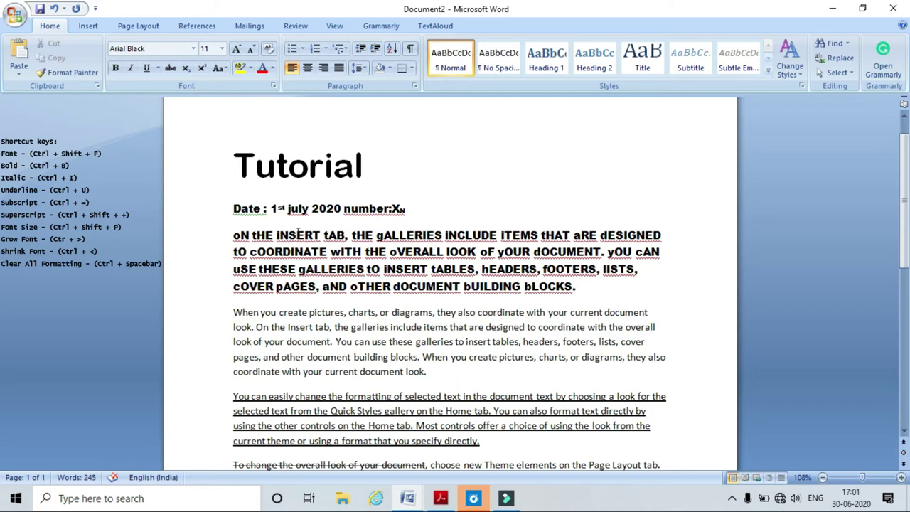
Highlight the paragraph starting "When you create pictures" in yellow
key("Down")
key("Down")
key("Down")
key("Down")
key("Down")
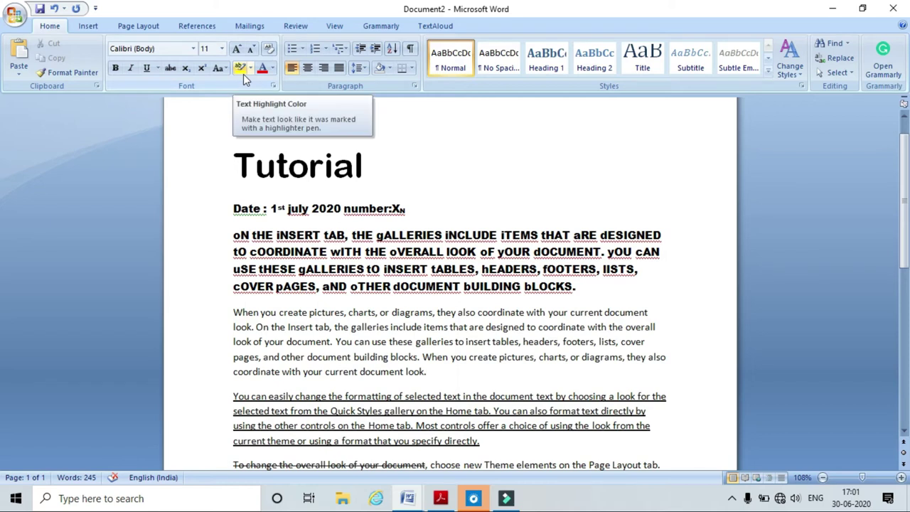
left_click_drag(428, 371, 234, 312)
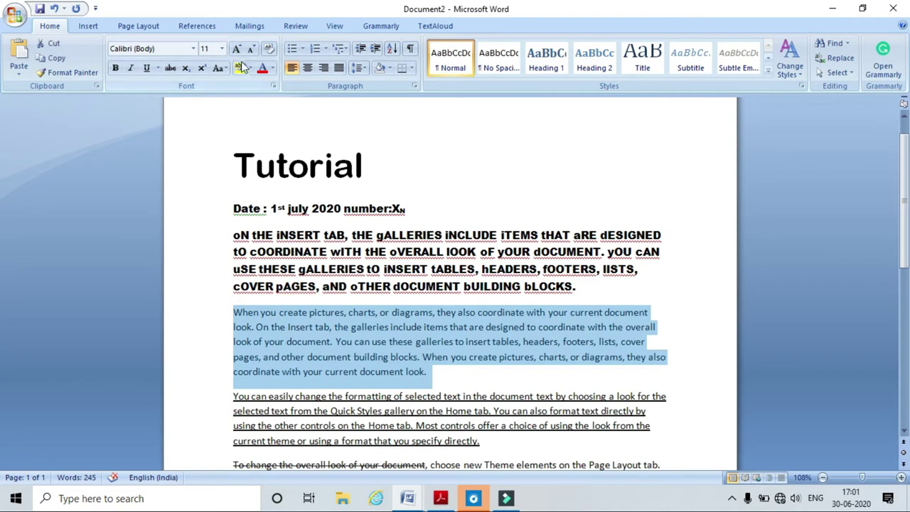
left_click(242, 71)
left_click(483, 381)
Change the highlight of the paragraph starting "When you create pictures" to bright green
left_click_drag(463, 380, 254, 312)
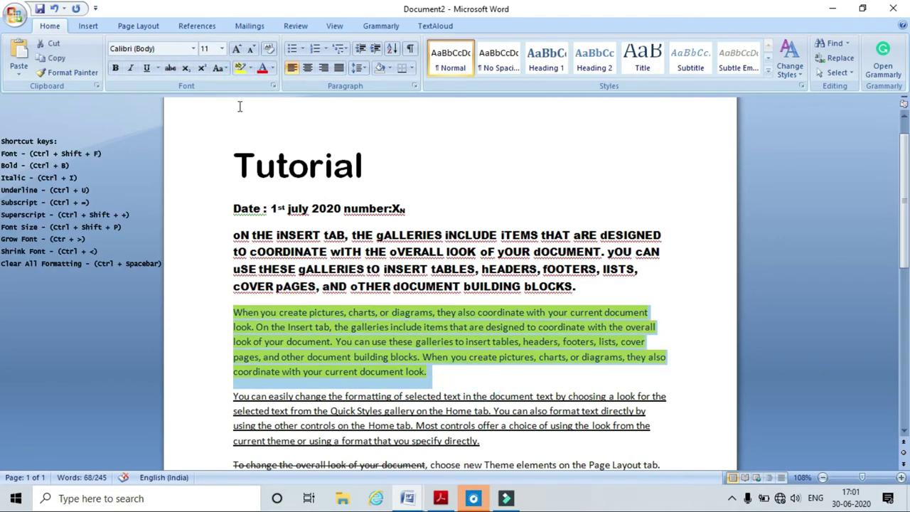
left_click(251, 71)
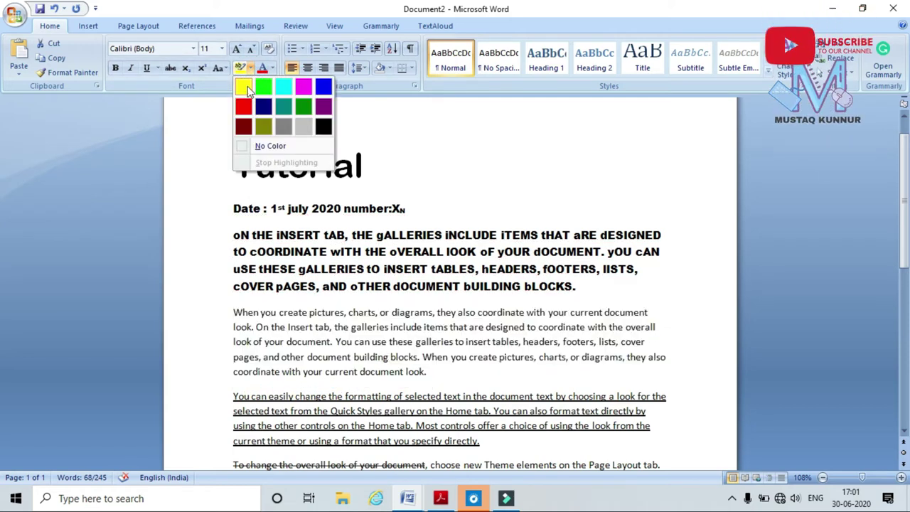
left_click(261, 87)
left_click(499, 379)
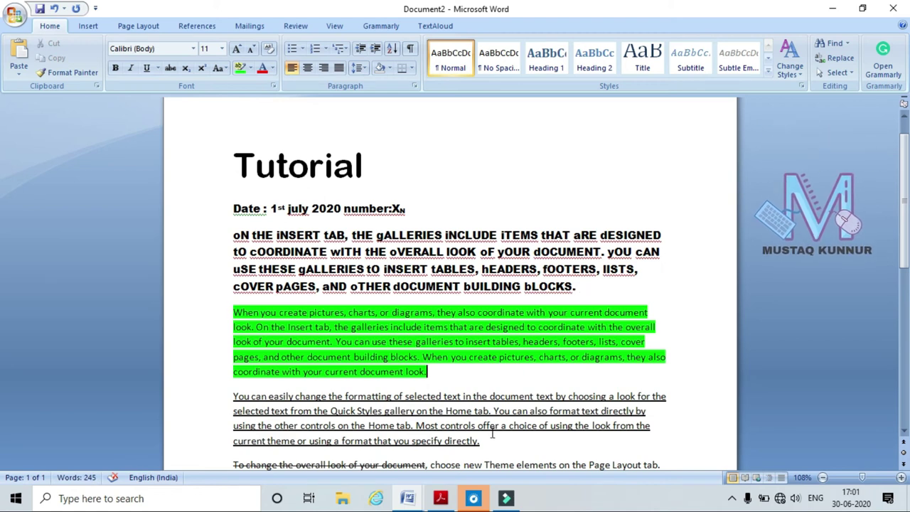
Set the font color of the first body paragraph below the date line to standard red
left_click_drag(577, 288, 244, 235)
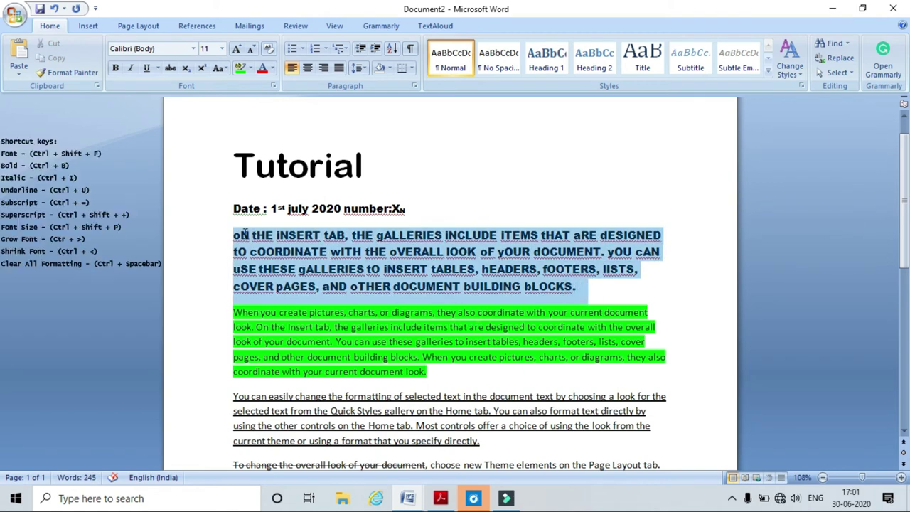
left_click(271, 69)
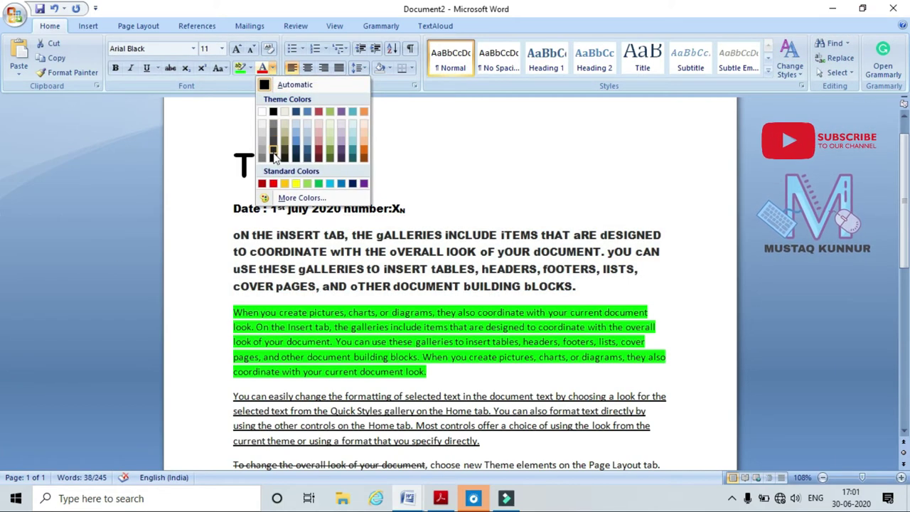
left_click(273, 183)
left_click(482, 193)
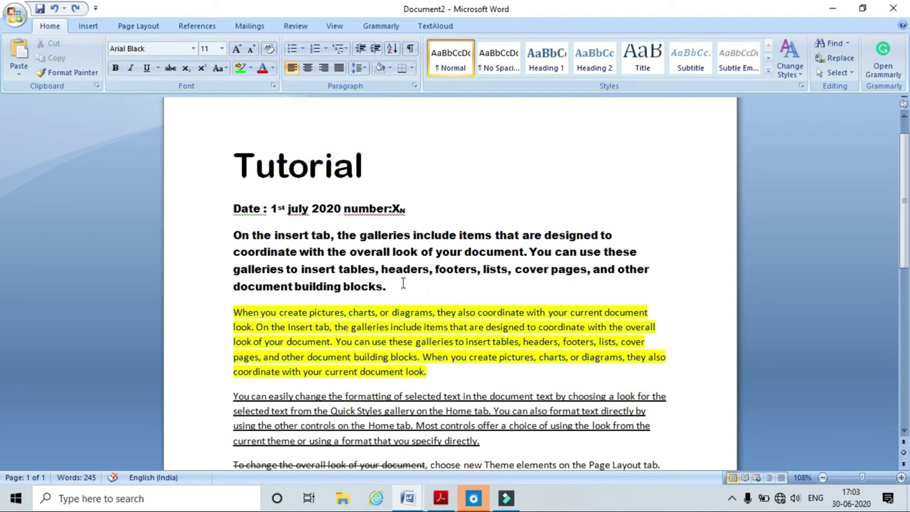
Clear all formatting from the paragraph starting "On the insert tab", leaving plain text
left_click_drag(398, 284, 245, 242)
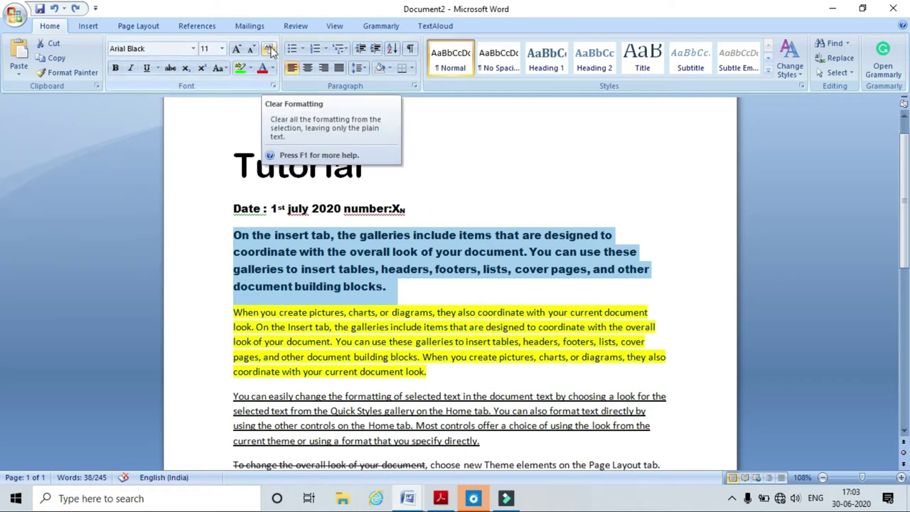
left_click(269, 49)
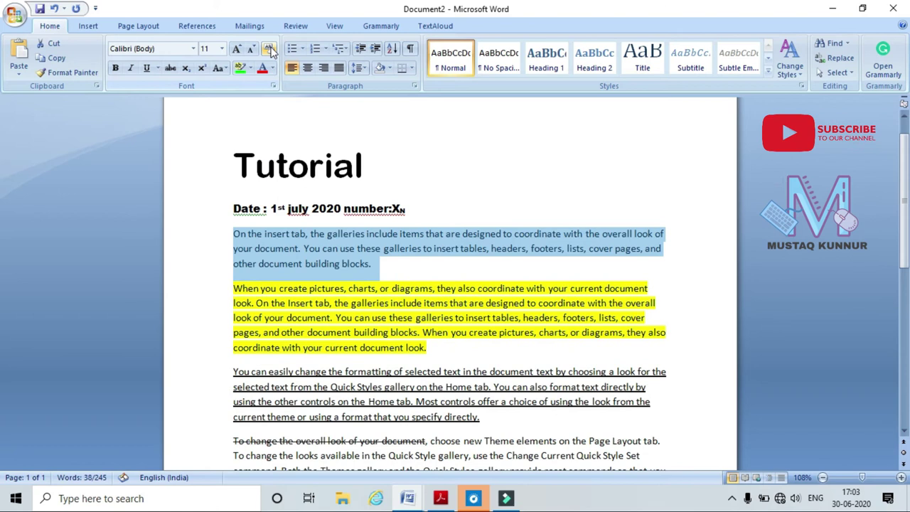
left_click(401, 263)
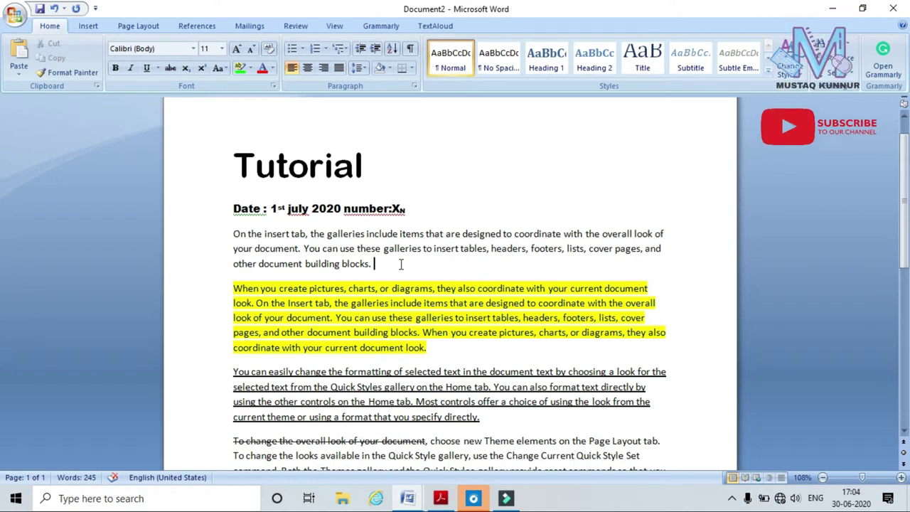
Justify the paragraph starting "On the insert tab" so its text aligns to both margins
mouse_move(224, 100)
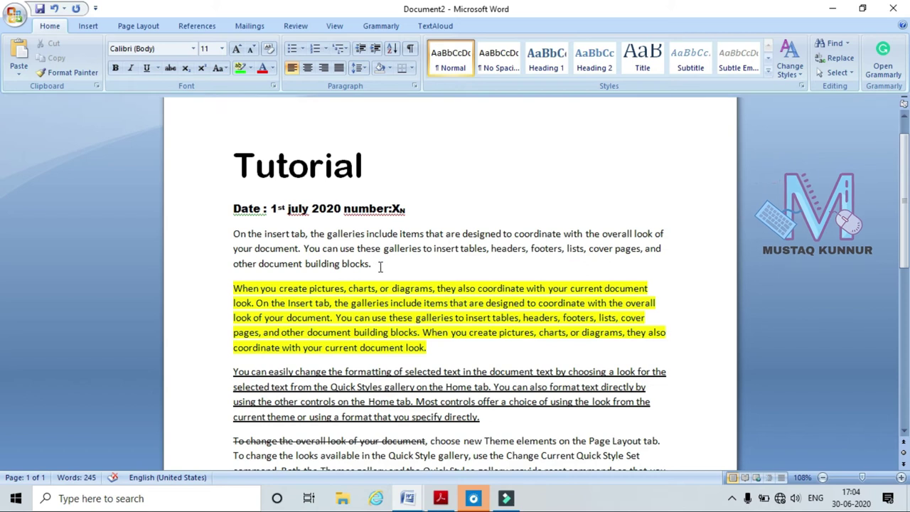
left_click_drag(377, 264, 235, 234)
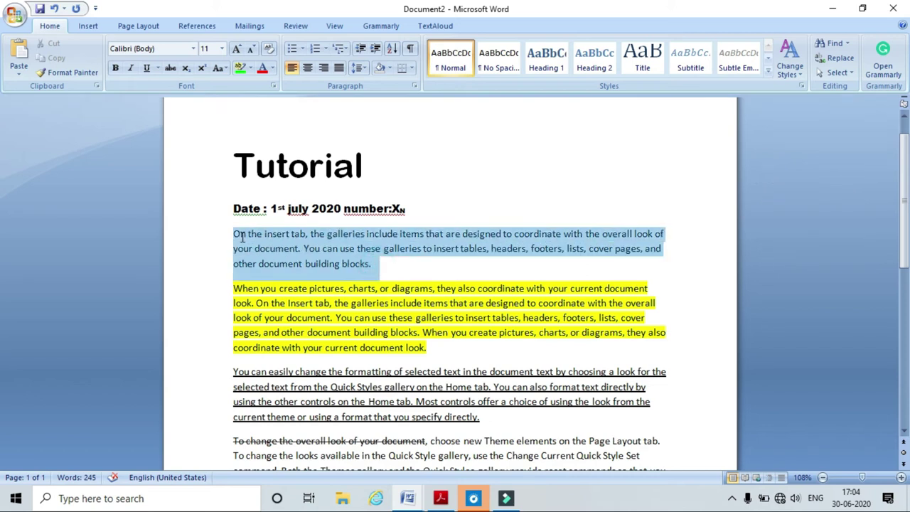
left_click(289, 76)
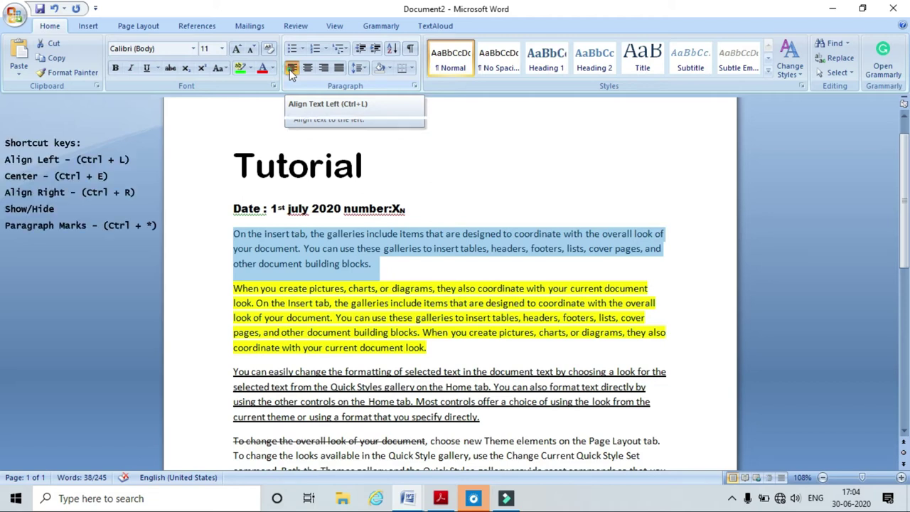
key("ctrl+j")
left_click(382, 269)
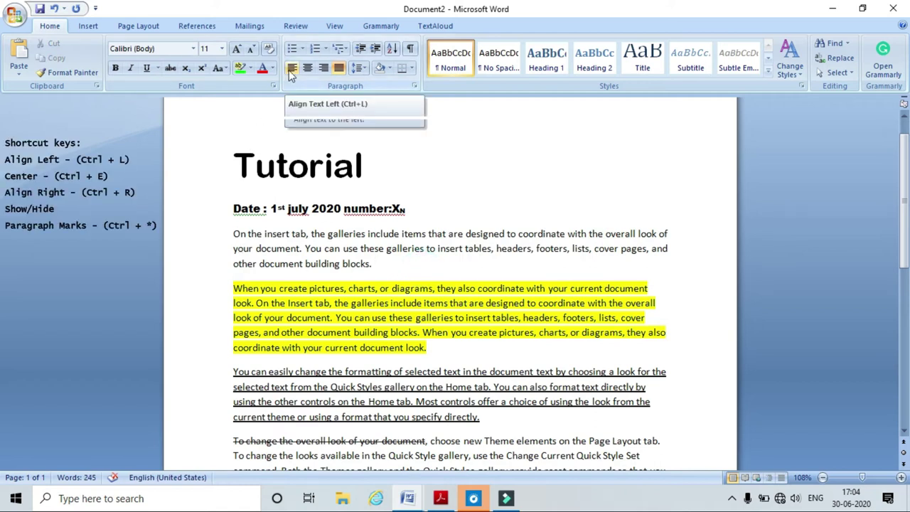
Center the "Tutorial" heading on the page
left_click(228, 161)
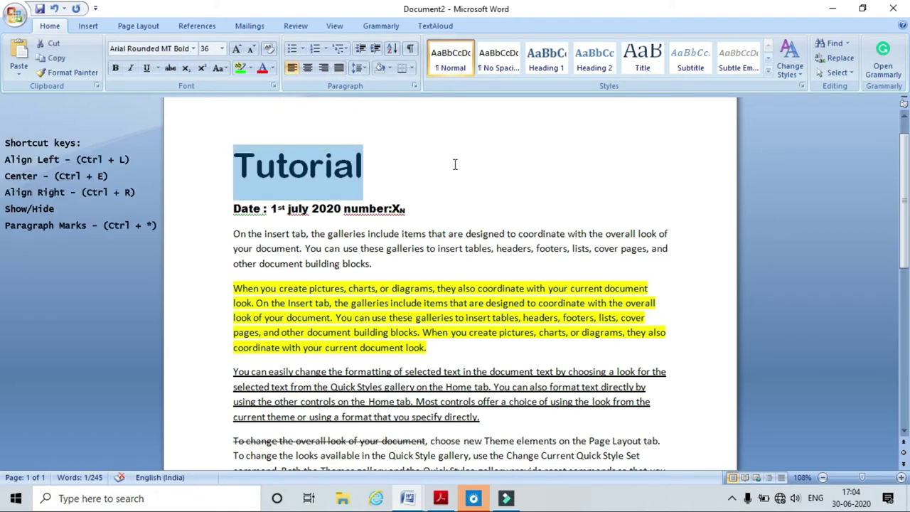
left_click(306, 69)
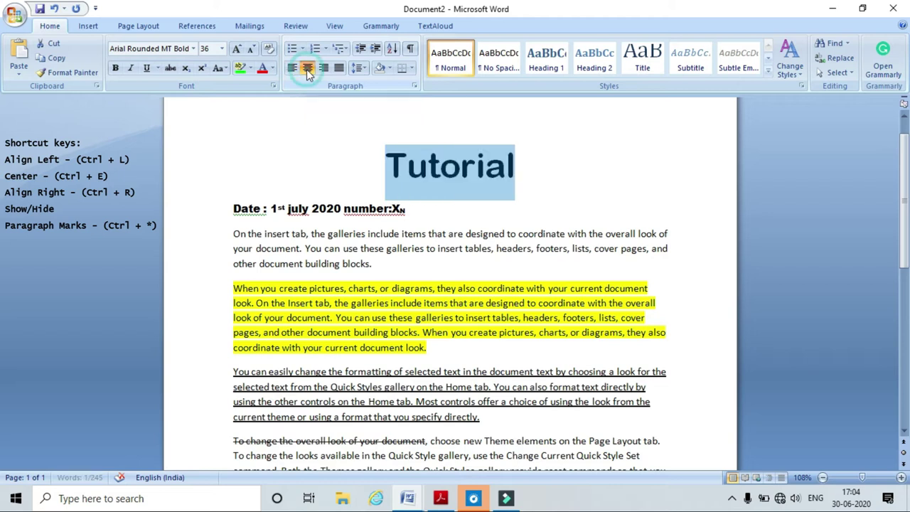
left_click(564, 186)
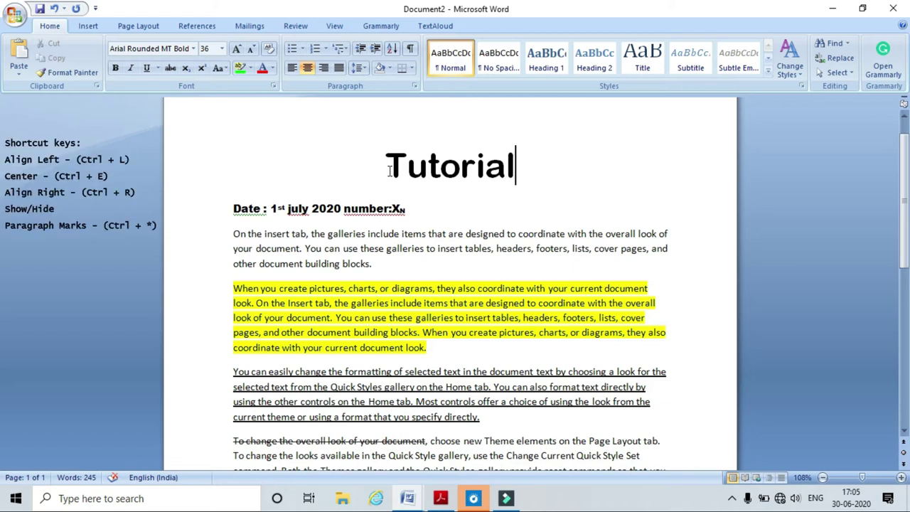
Align the "Tutorial" heading to the right margin
left_click_drag(389, 171, 532, 168)
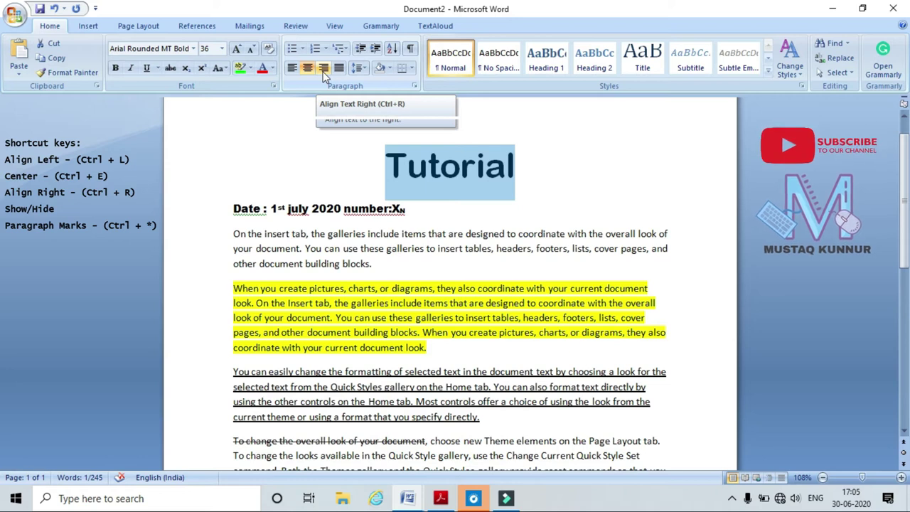
left_click(323, 72)
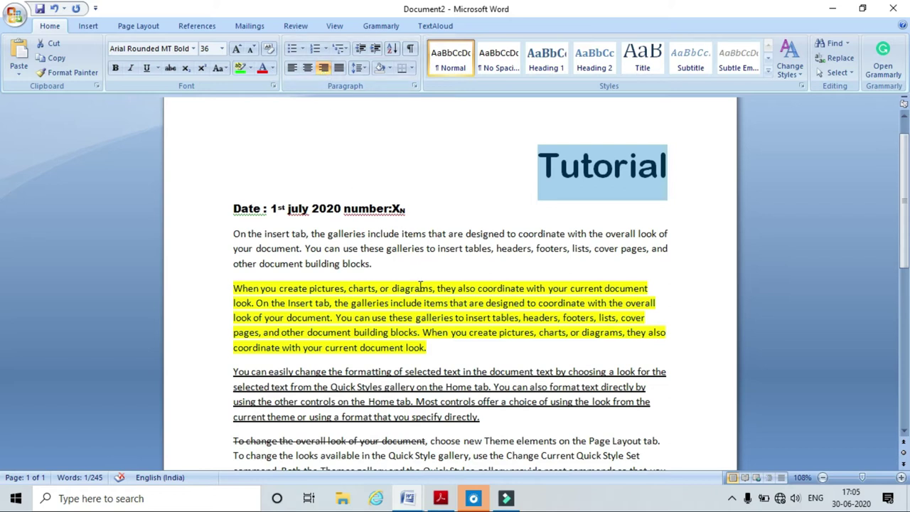
left_click(431, 352)
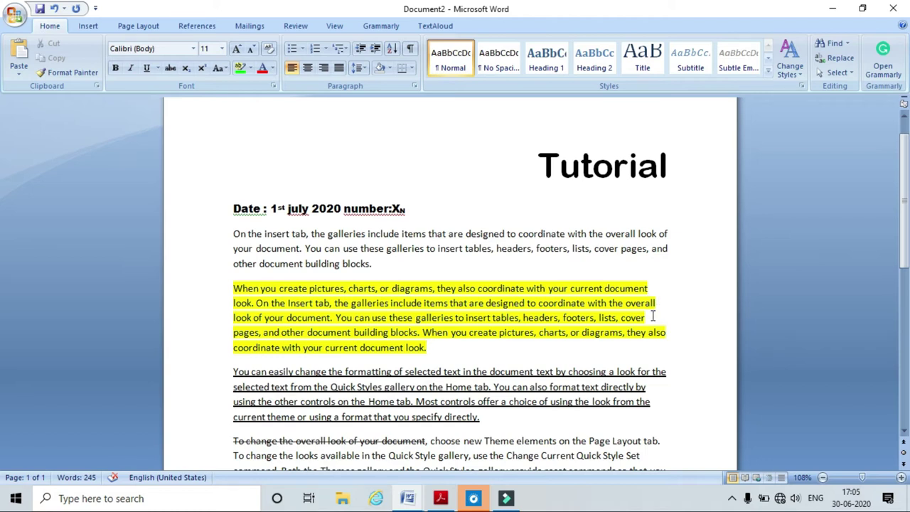
Justify the highlighted paragraph starting "When you create pictures" so its text aligns to both margins
left_click_drag(429, 348, 218, 291)
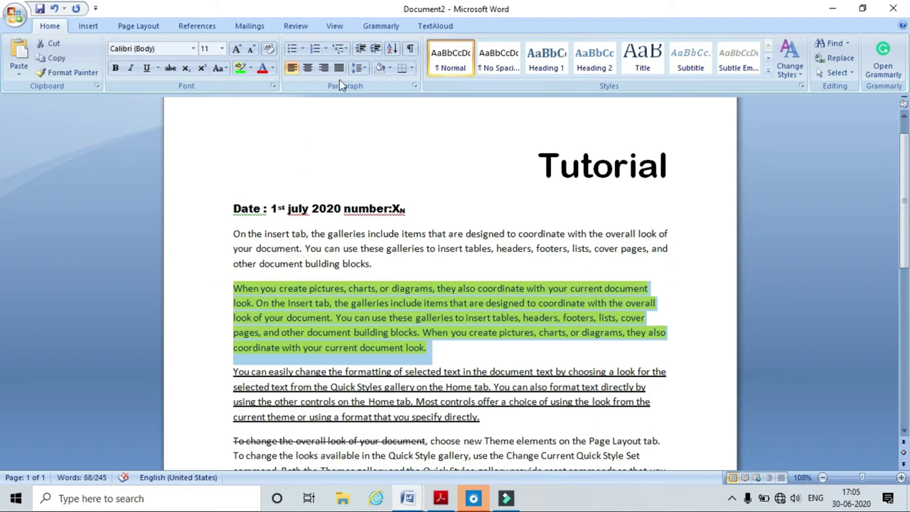
left_click(340, 71)
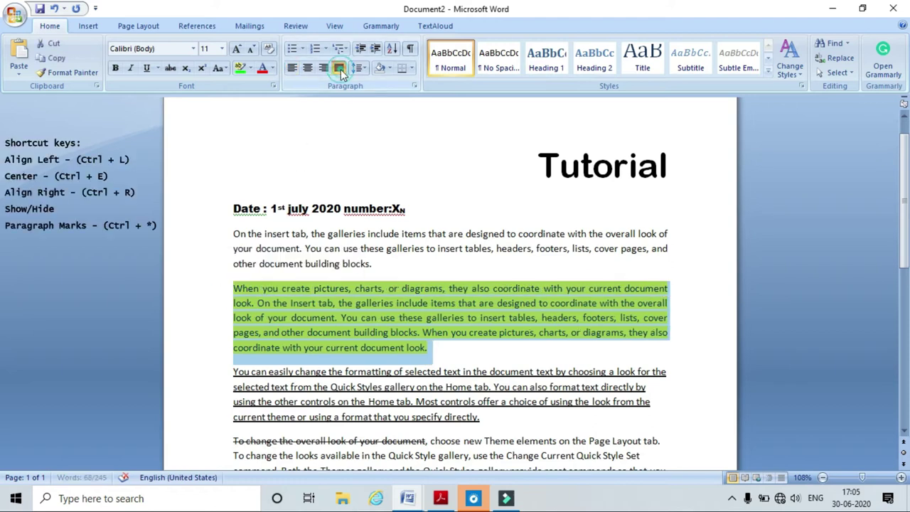
left_click(683, 364)
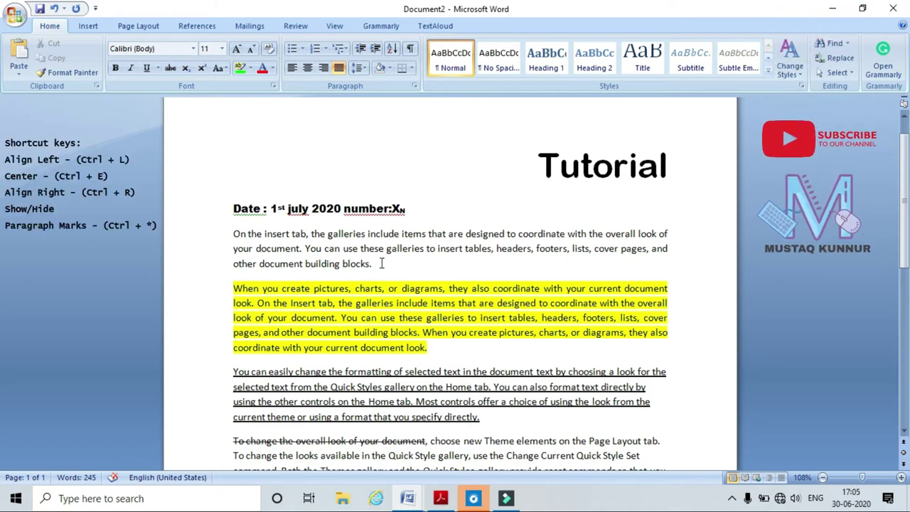
Set the line spacing of the paragraph starting "On the insert tab" to 1.5
left_click_drag(372, 263, 237, 237)
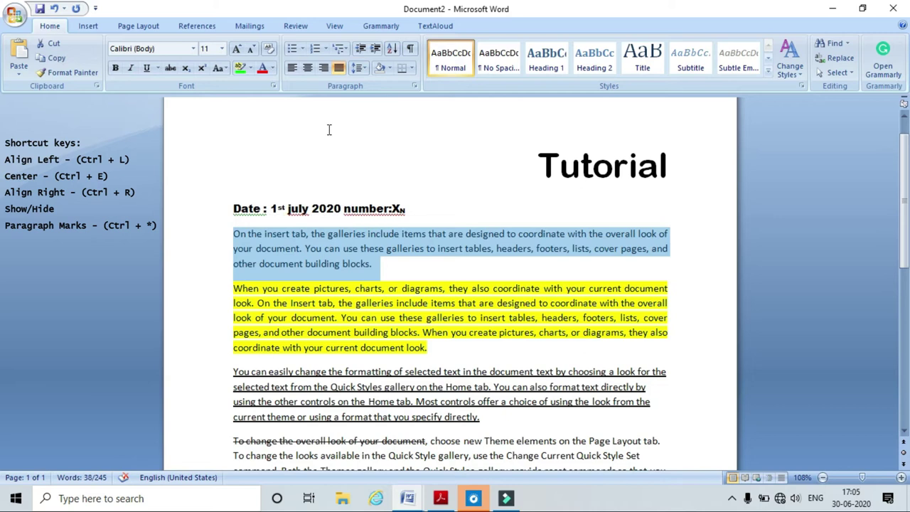
left_click(361, 68)
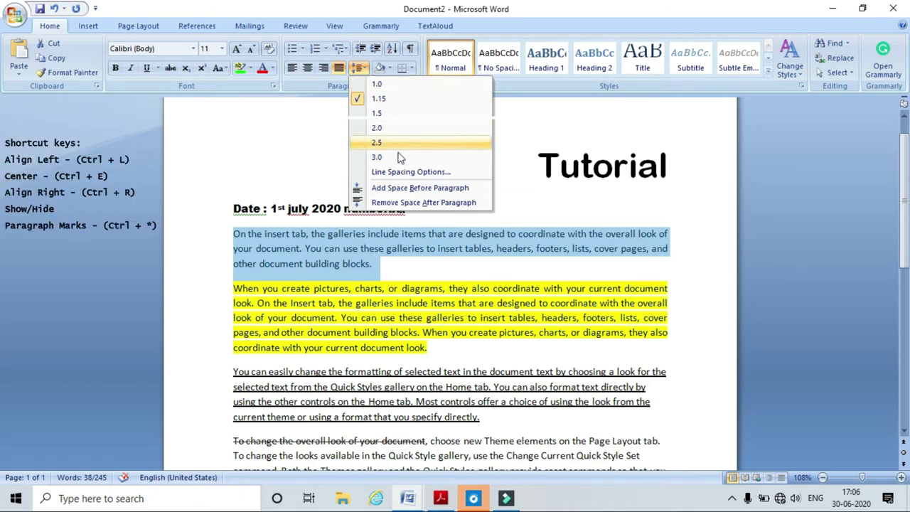
left_click(394, 112)
Set the line spacing of the paragraph starting "On the insert tab" to Single through the line spacing options
left_click(359, 68)
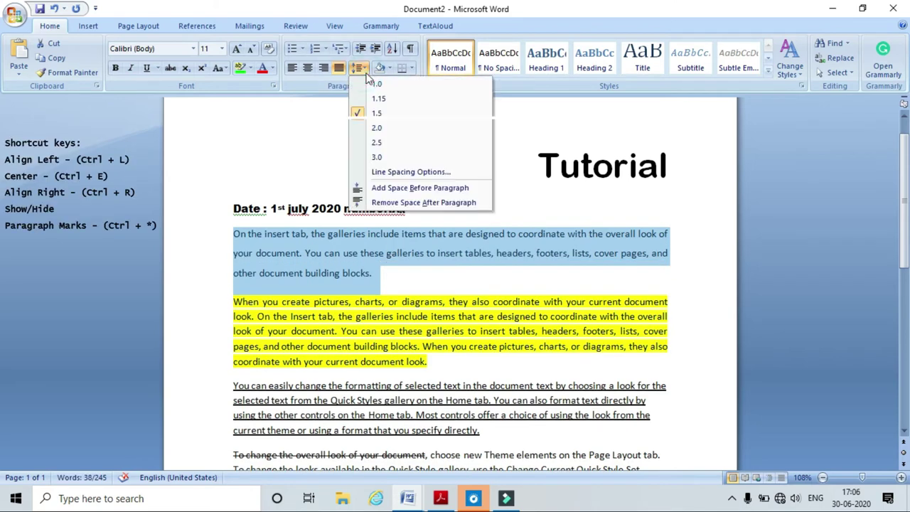
left_click(408, 173)
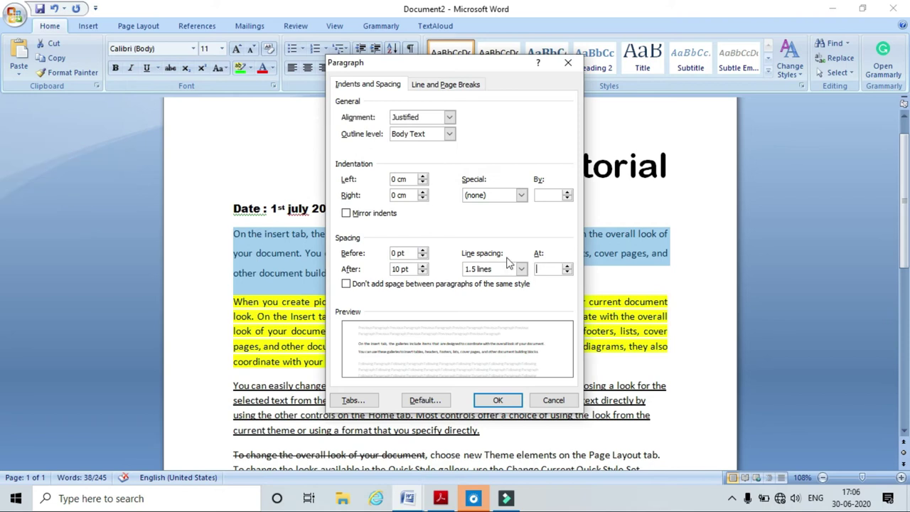
left_click(522, 270)
left_click(520, 269)
left_click(503, 273)
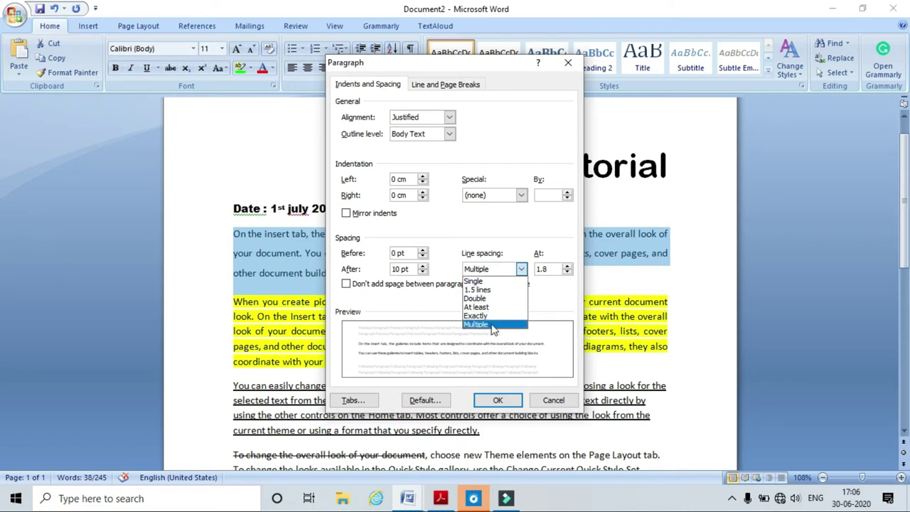
left_click(491, 283)
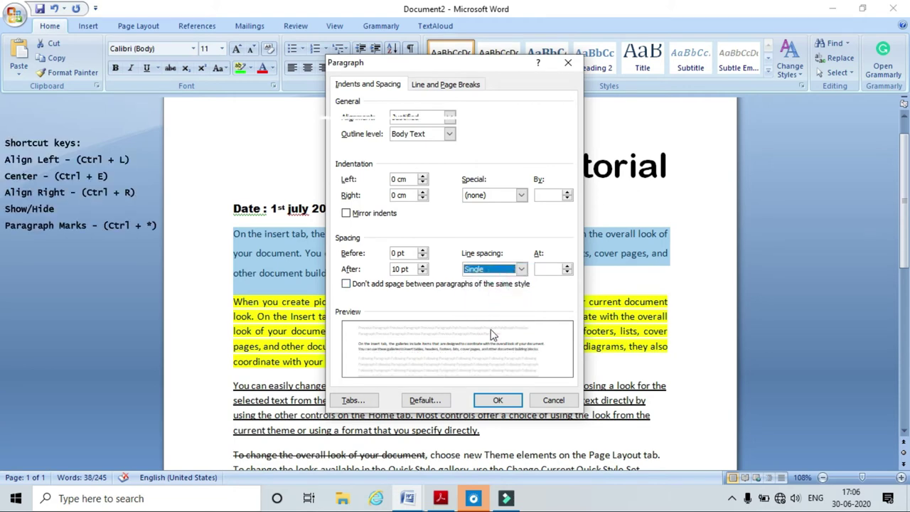
left_click(498, 400)
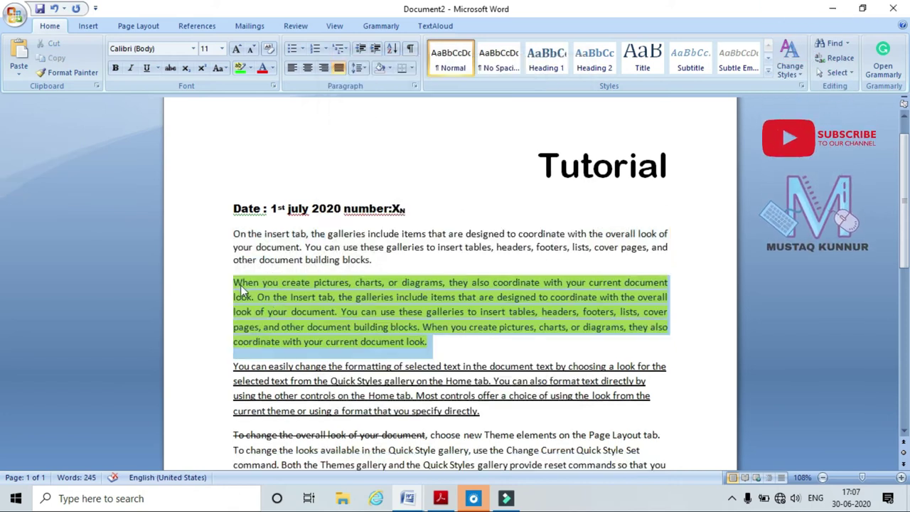
left_click(453, 350)
Add space before the paragraph starting "On the insert tab"
scroll(355, 354, "down", 1)
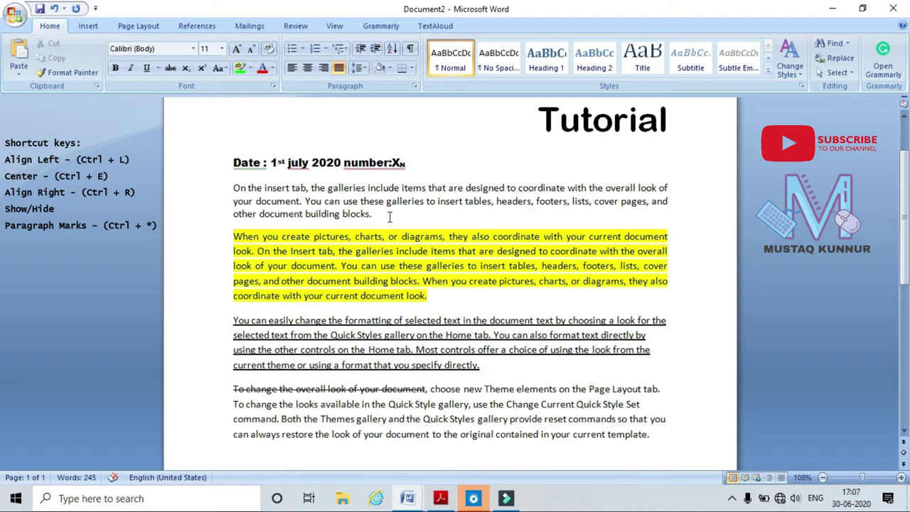
triple_click(349, 205)
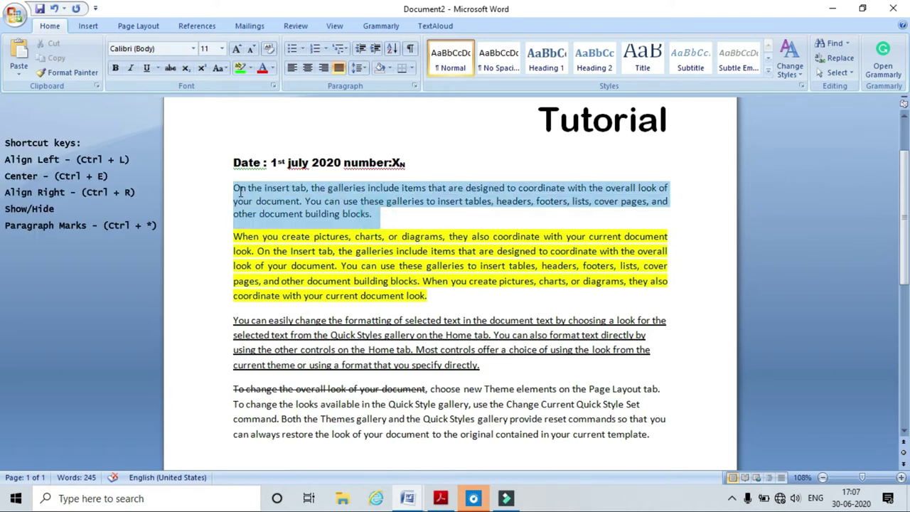
left_click(363, 71)
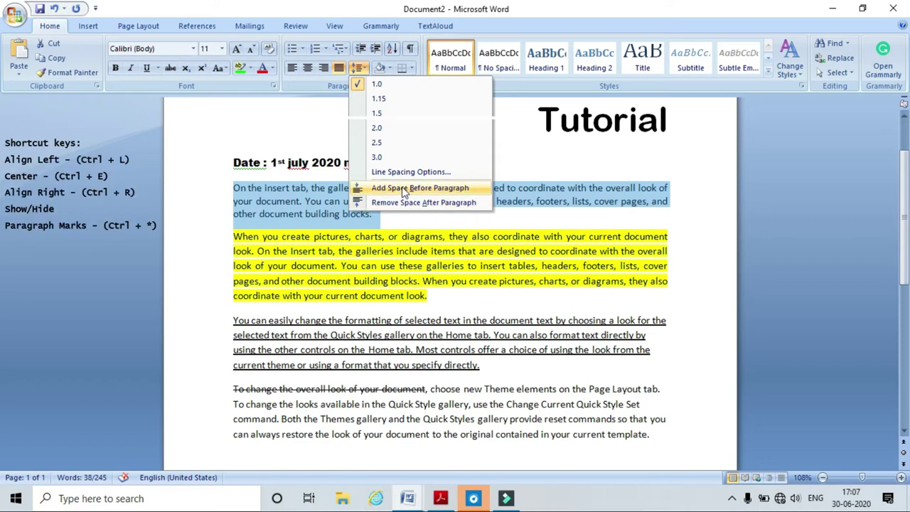
left_click(403, 189)
left_click(396, 222)
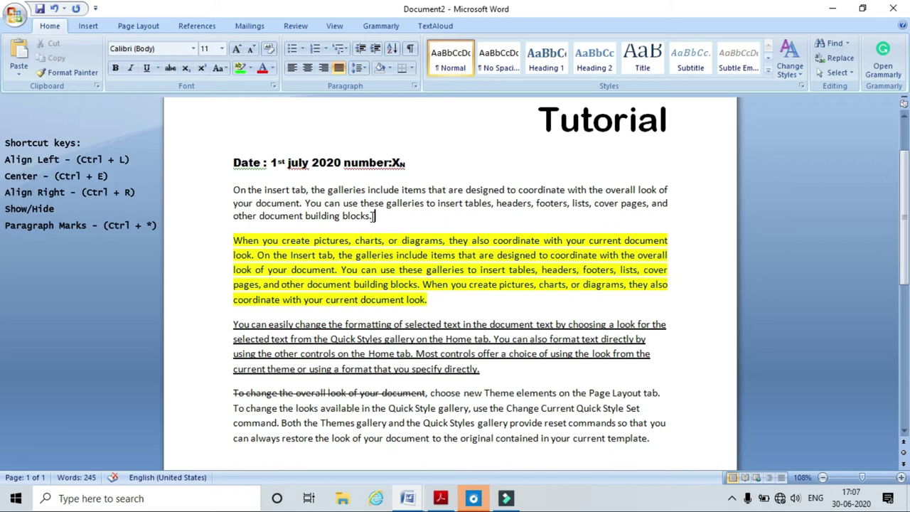
Remove the space after the highlighted paragraph starting "When you create pictures"
left_click_drag(375, 217, 233, 189)
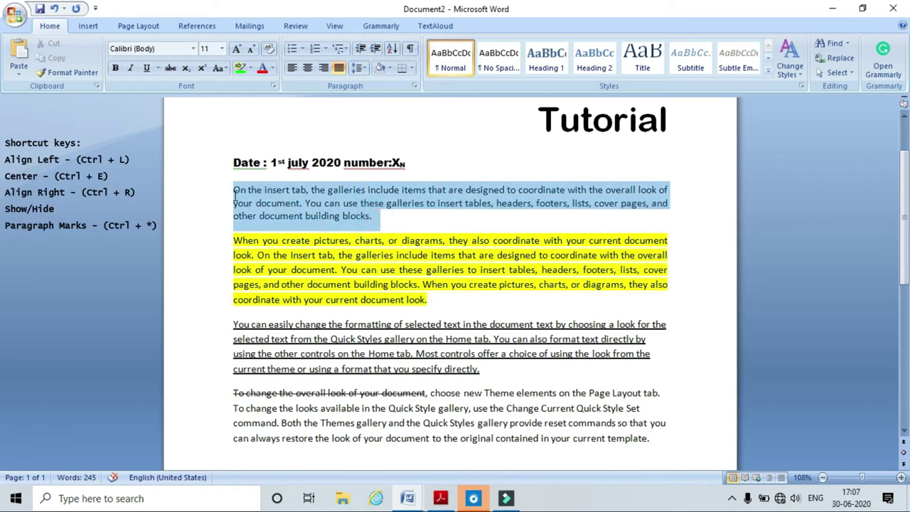
left_click(358, 69)
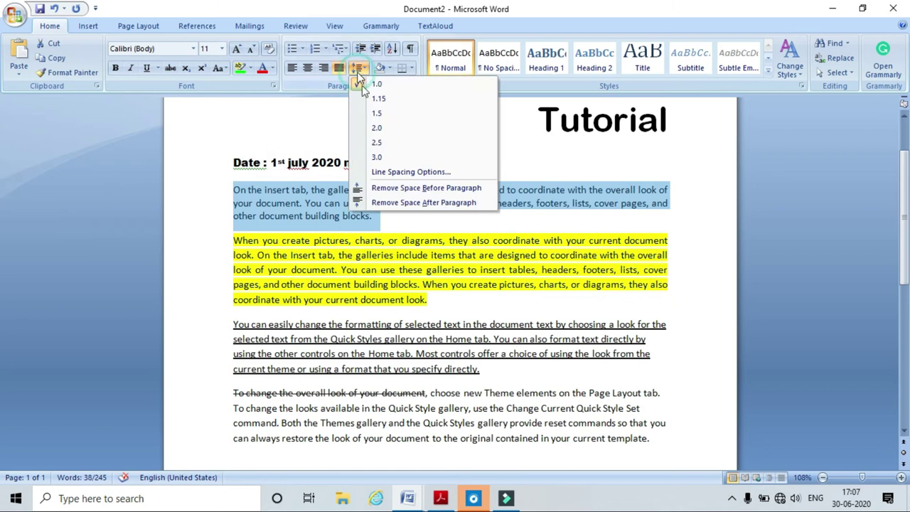
left_click(396, 204)
left_click(399, 215)
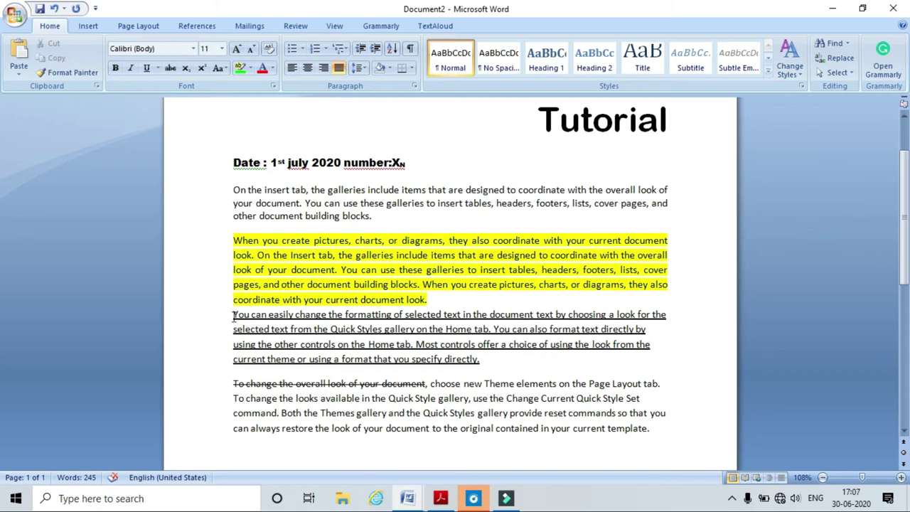
Add space before the underlined paragraph starting "You can easily change the formatting"
left_click_drag(234, 314, 484, 368)
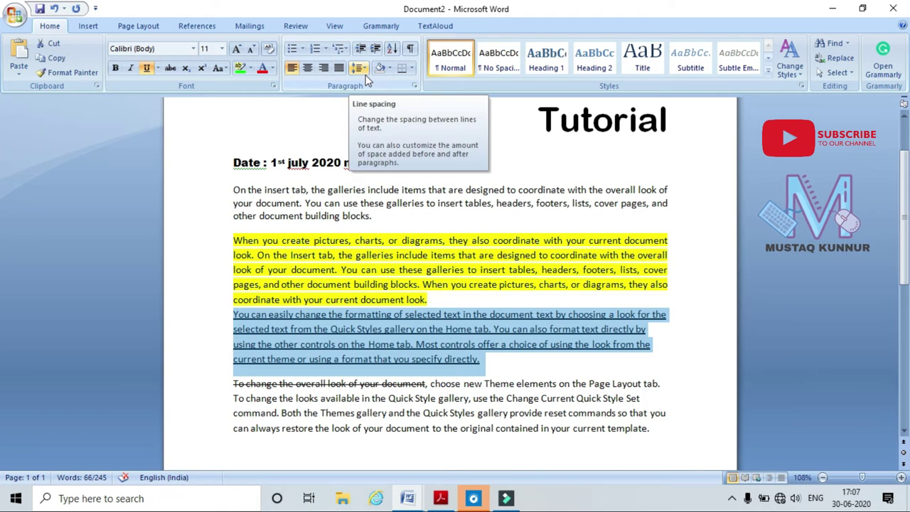
left_click(361, 69)
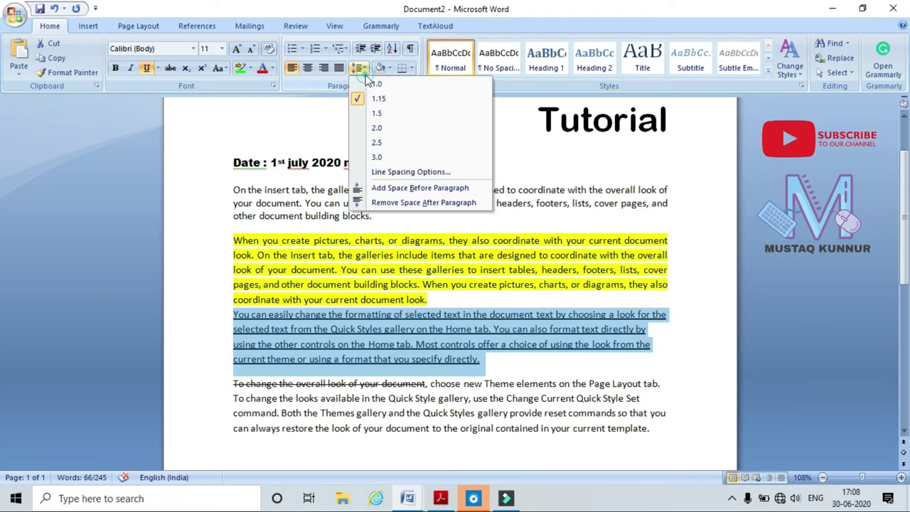
left_click(390, 186)
left_click(507, 388)
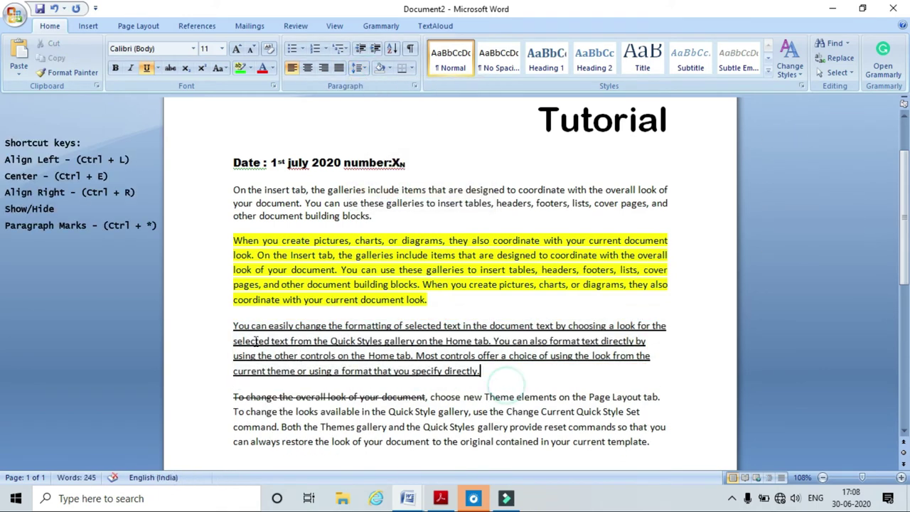
Shade the background of the underlined paragraph starting "You can easily change the formatting" with standard dark red
triple_click(596, 322)
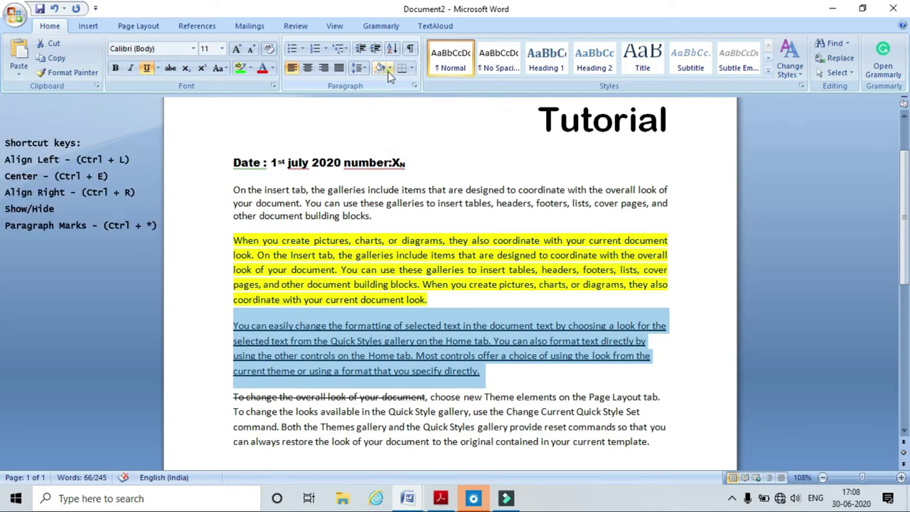
left_click(390, 68)
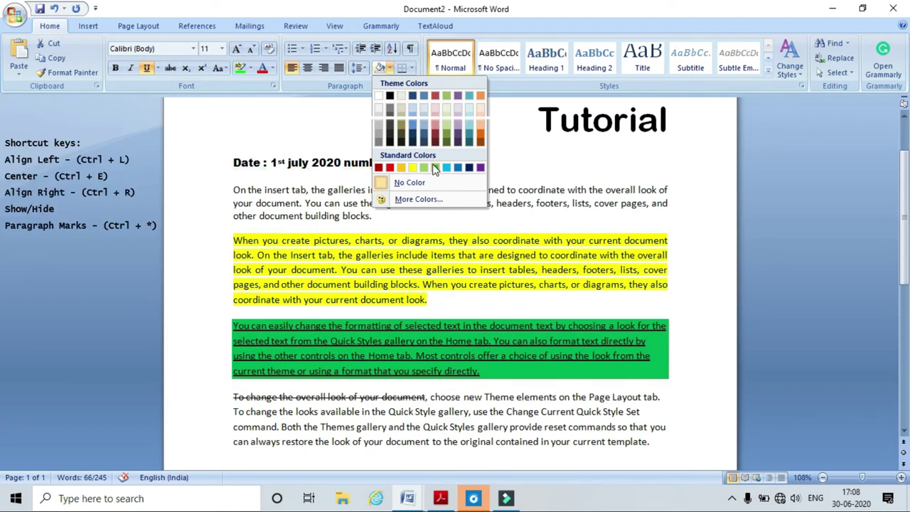
left_click(379, 168)
left_click(493, 240)
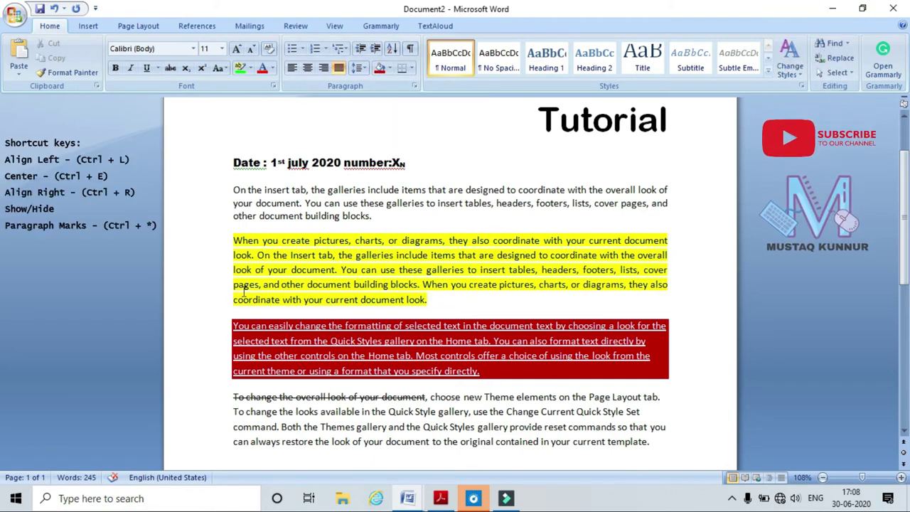
Apply outside borders to the text of the paragraph starting "On the insert tab", leaving out its final period
left_click_drag(234, 189, 367, 211)
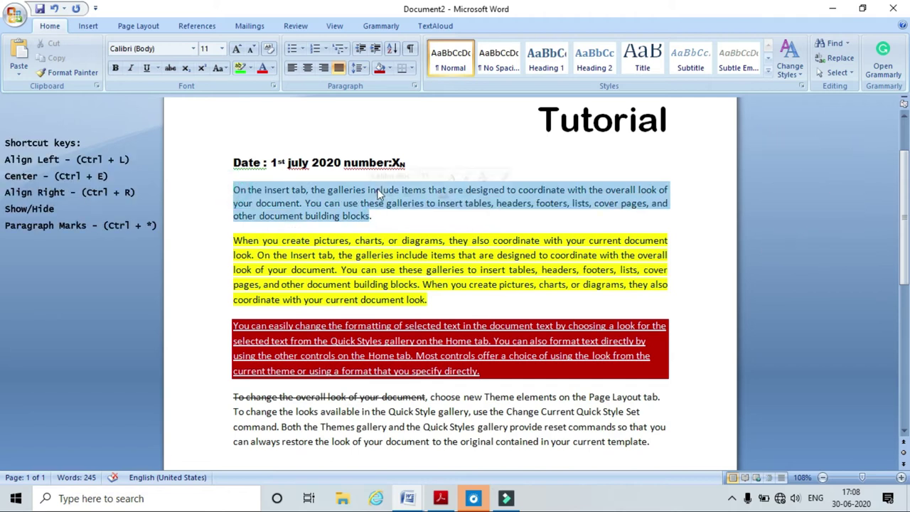
left_click(412, 68)
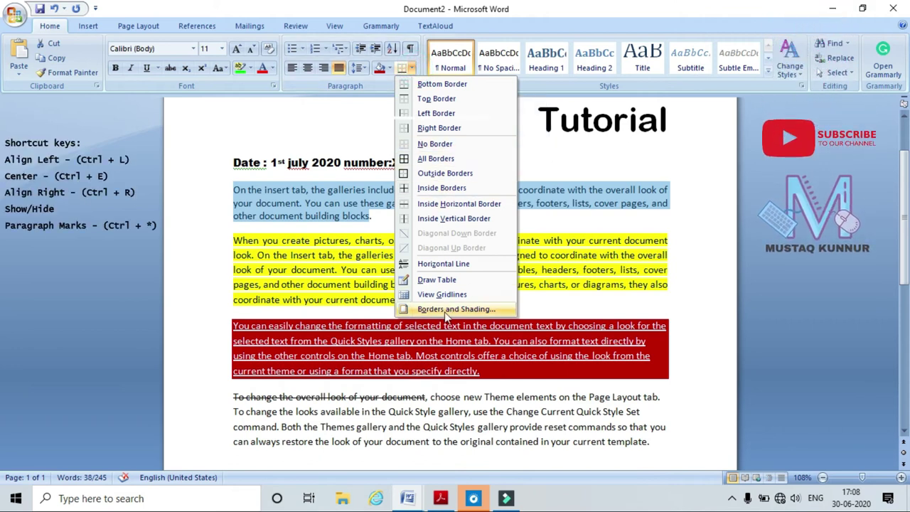
left_click(445, 173)
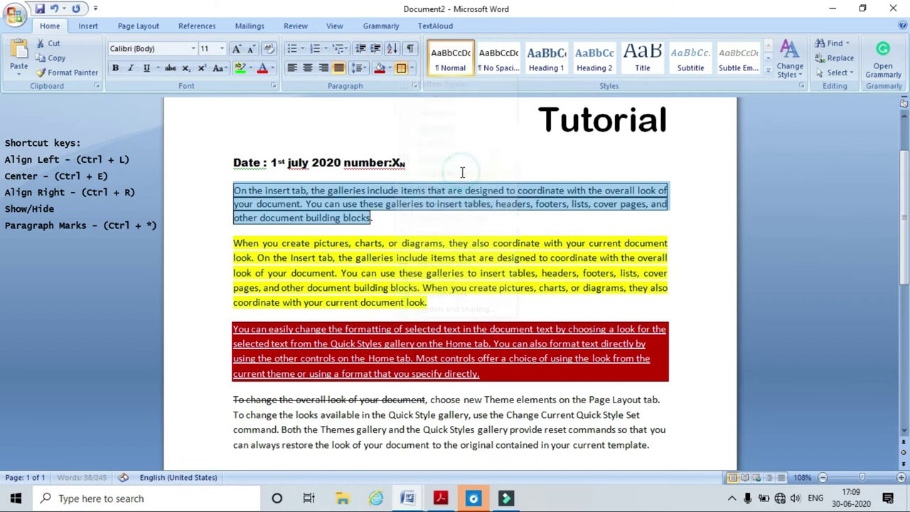
left_click(429, 218)
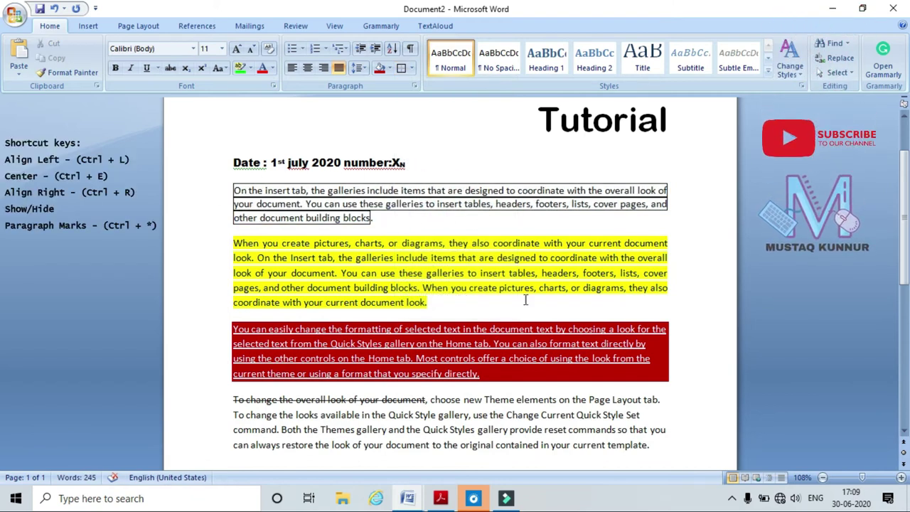
Apply outside borders around the whole yellow-highlighted paragraph starting "When you create pictures"
left_click_drag(526, 300, 234, 243)
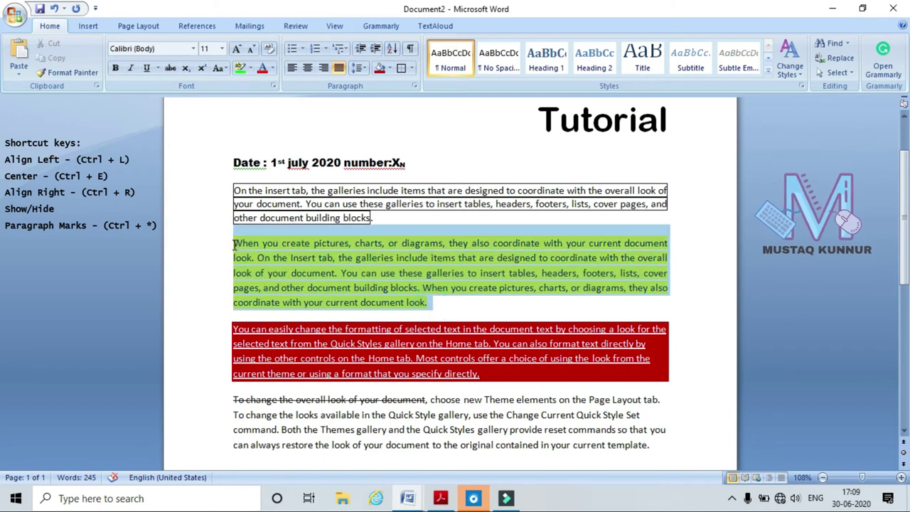
left_click(411, 69)
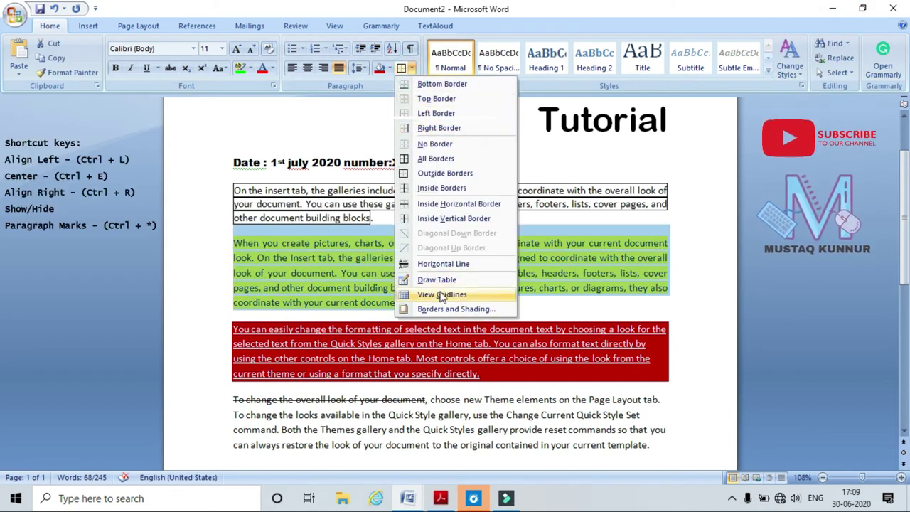
left_click(445, 177)
left_click(698, 303)
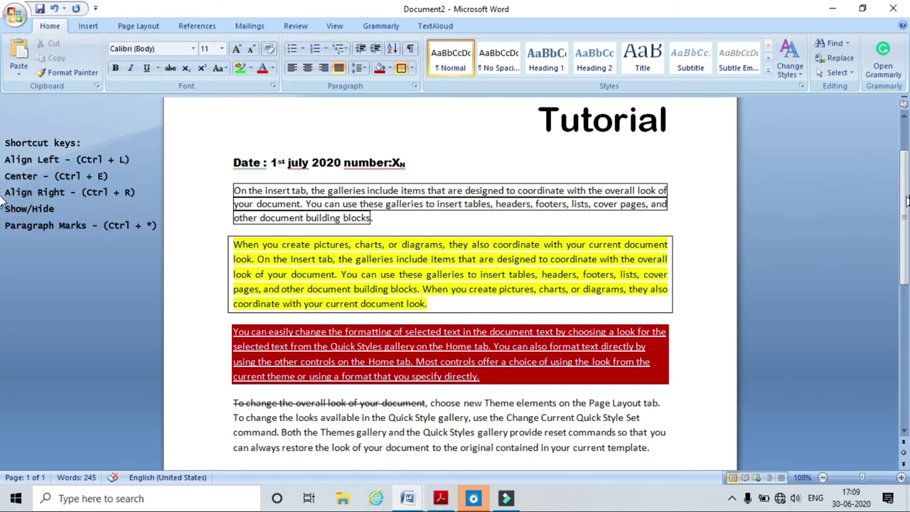
Format the lines JANUARY, FEBRUARY, MARCH and APRIL as a bulleted list with the four-diamond bullet
left_click_drag(905, 201, 904, 197)
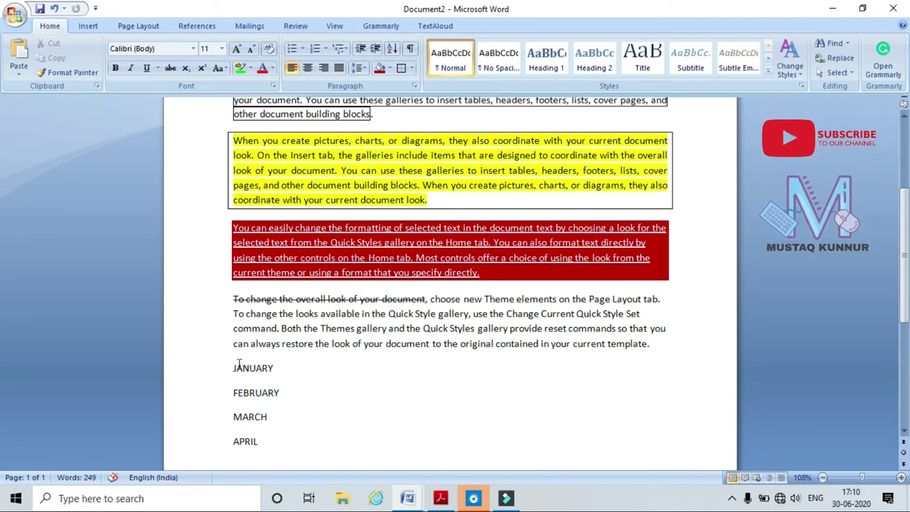
left_click_drag(234, 366, 263, 447)
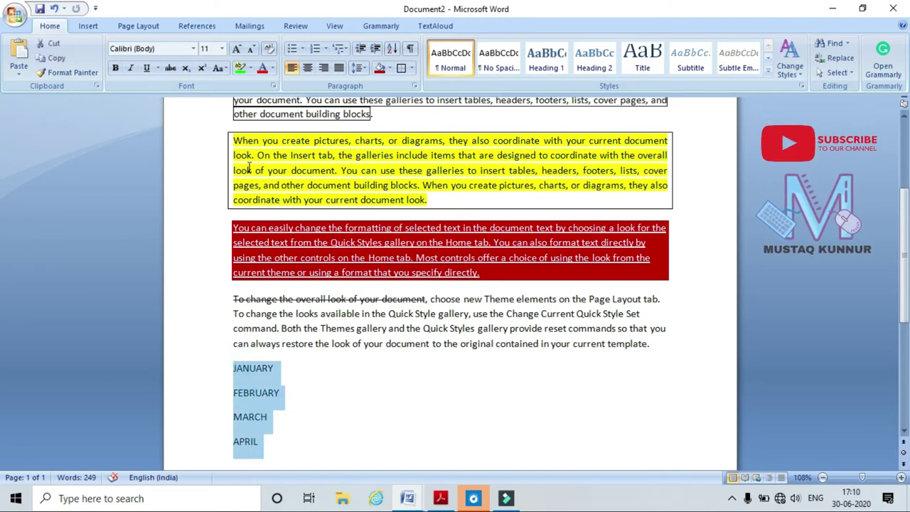
left_click(302, 50)
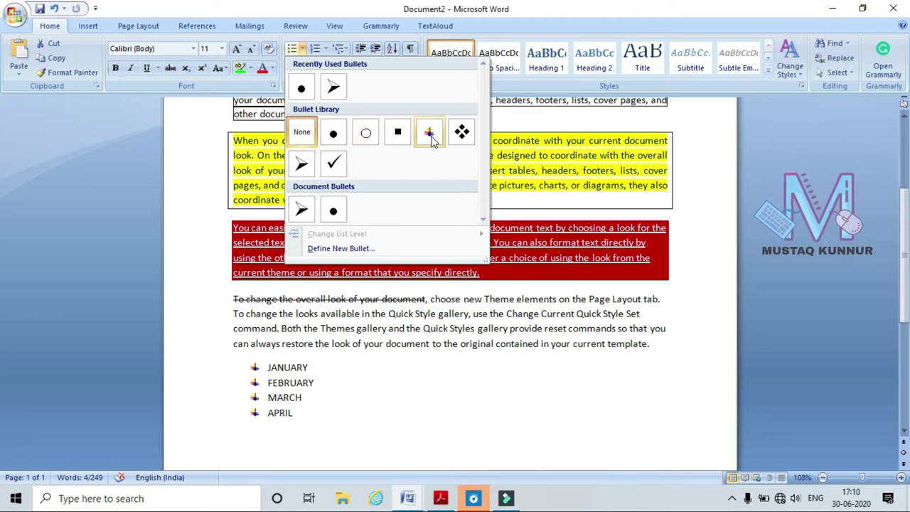
left_click(467, 136)
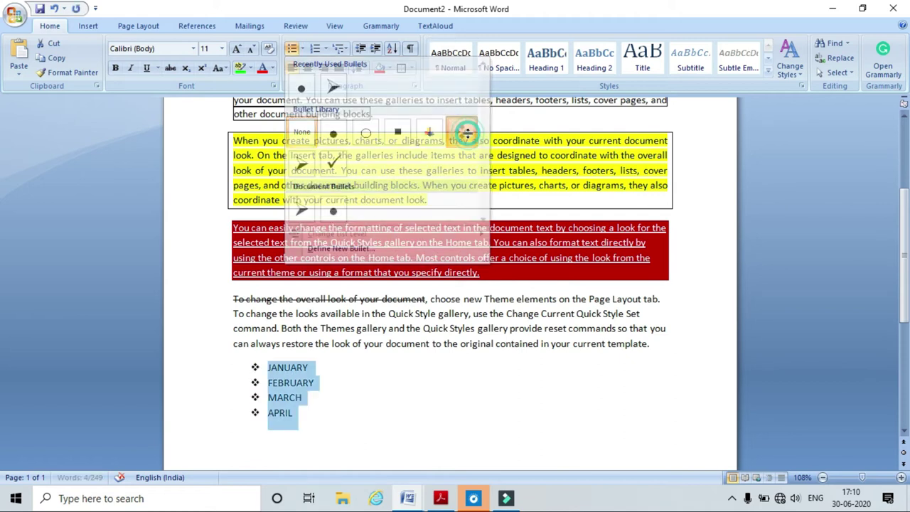
left_click(386, 411)
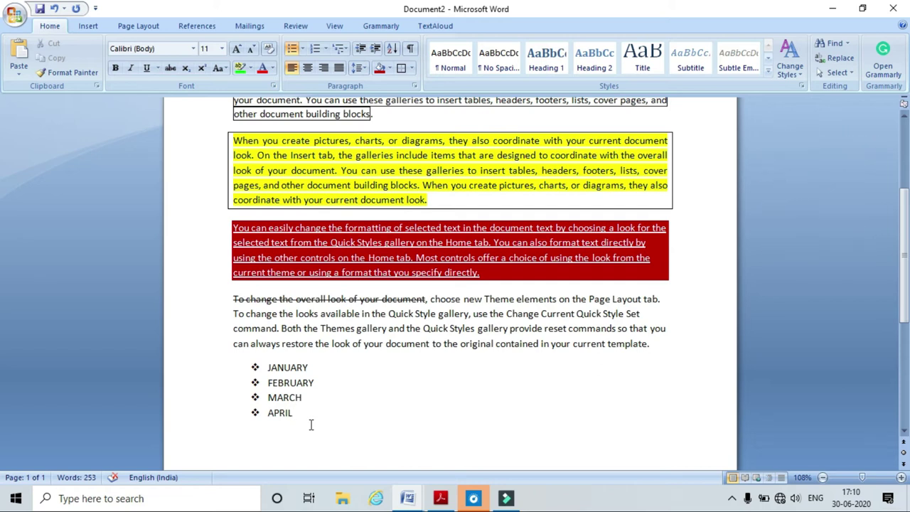
View the list levels available for the bulleted items JANUARY to APRIL
left_click_drag(302, 414, 267, 367)
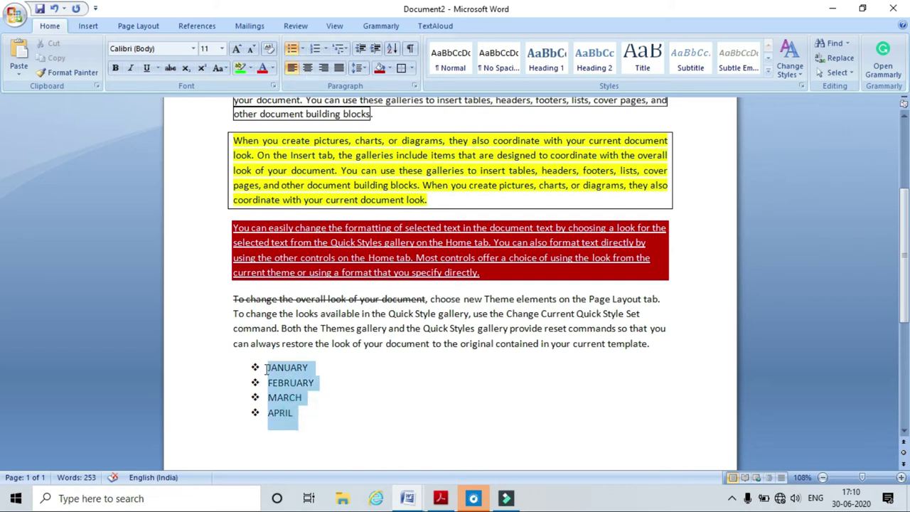
left_click(302, 48)
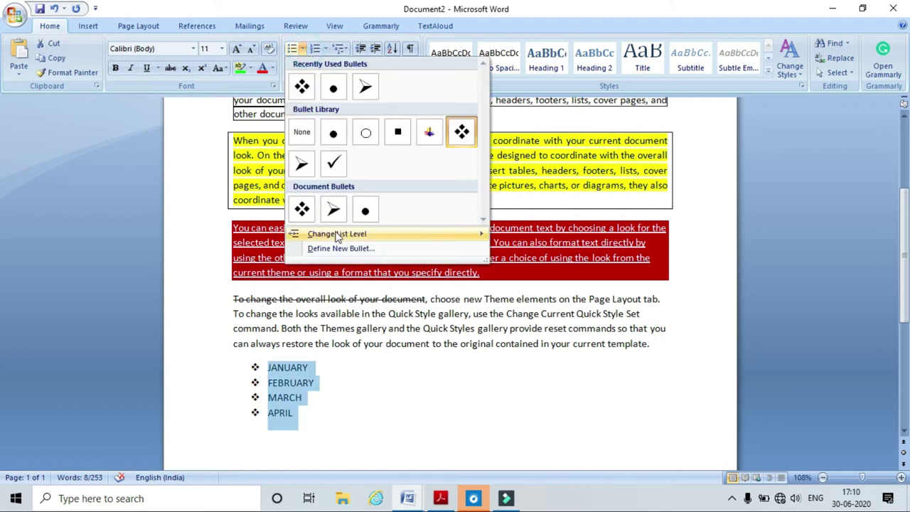
mouse_move(337, 237)
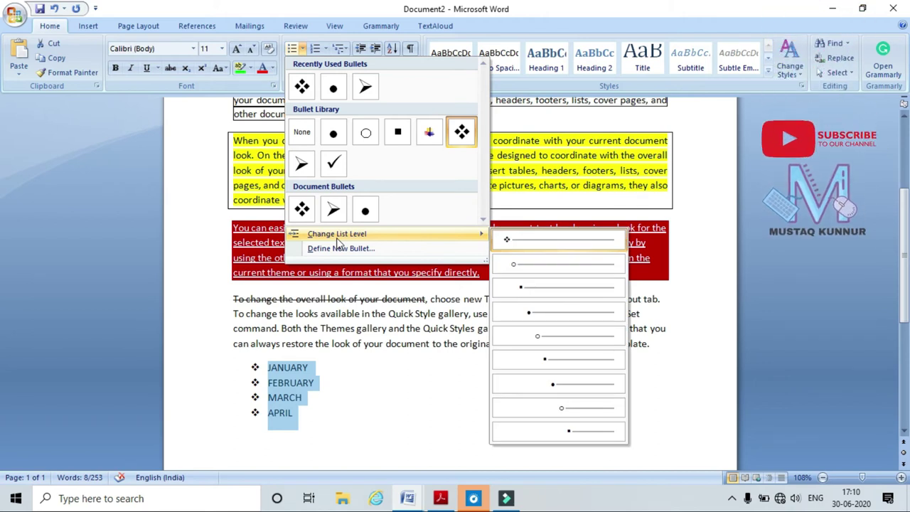
key("Escape")
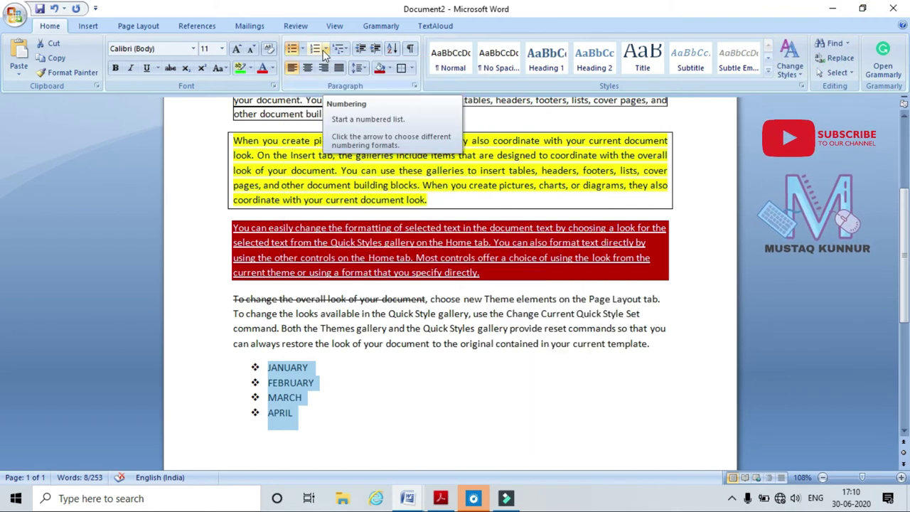
Convert the bulleted month list to a numbered list in the 1., 2., 3. format
left_click(325, 50)
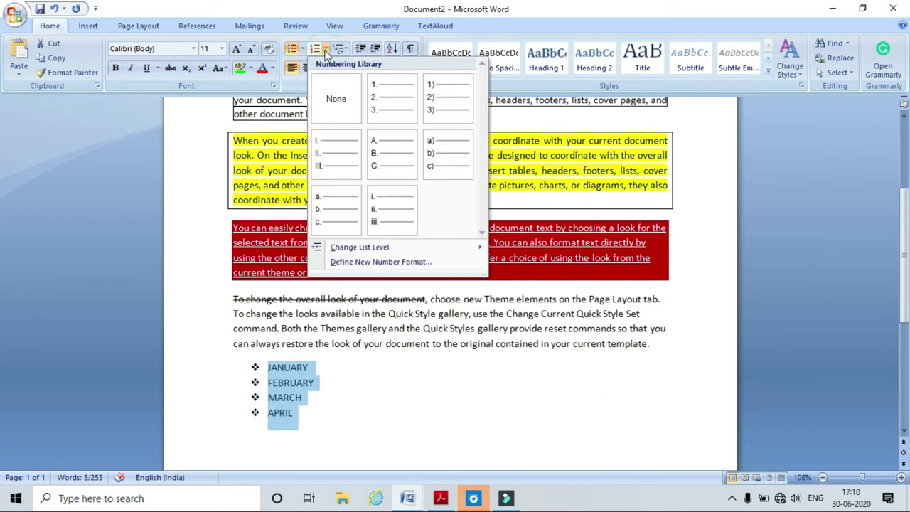
left_click(398, 105)
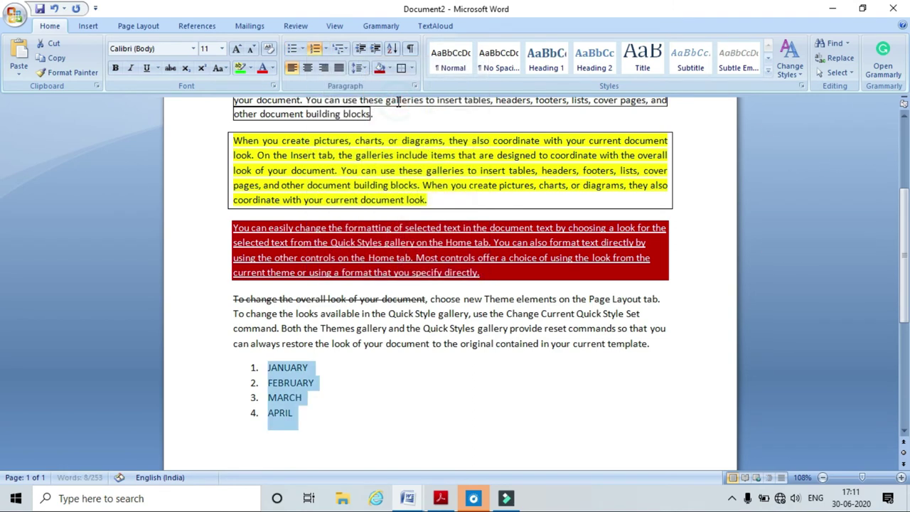
left_click(337, 419)
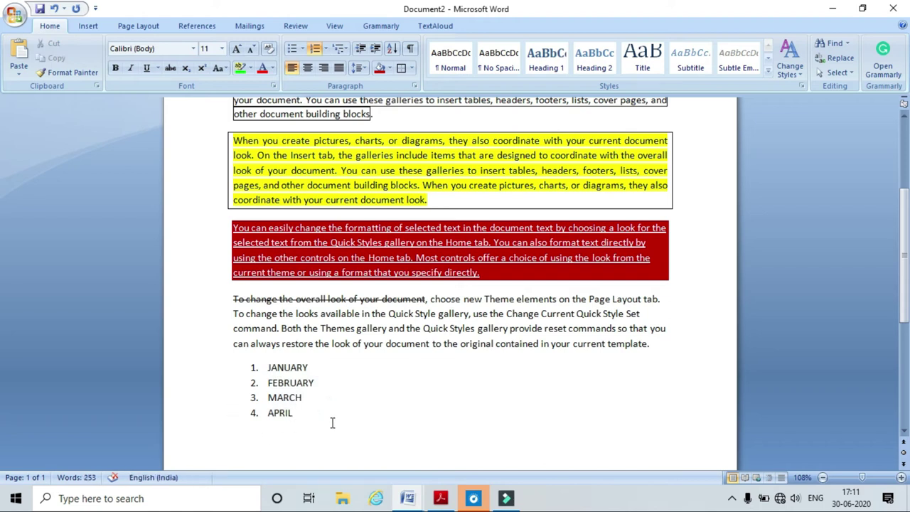
Define a new multilevel list with number style 1, 2, 3 for level 1 and a, b, c for level 2
left_click(347, 51)
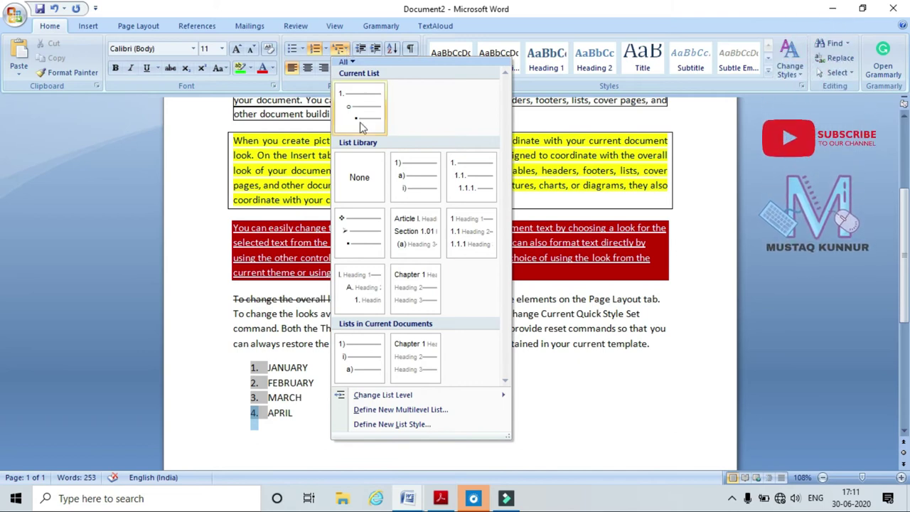
left_click(432, 411)
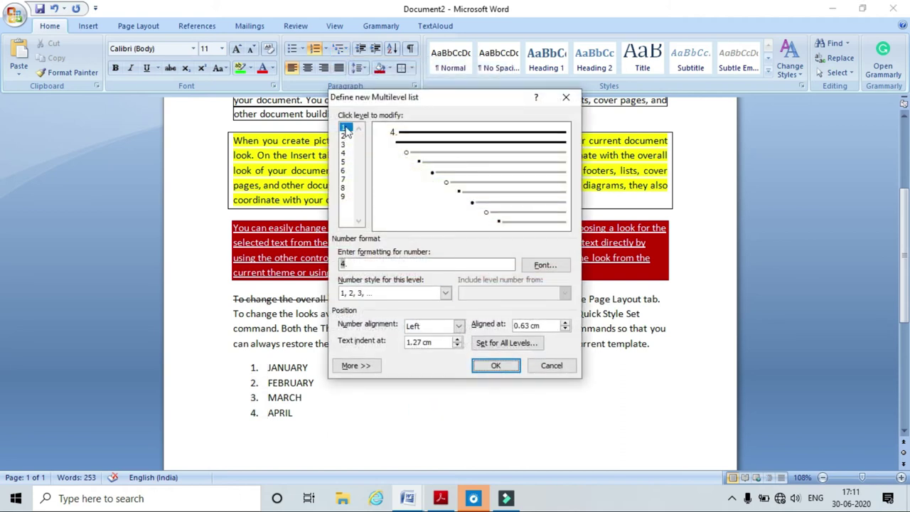
left_click(398, 299)
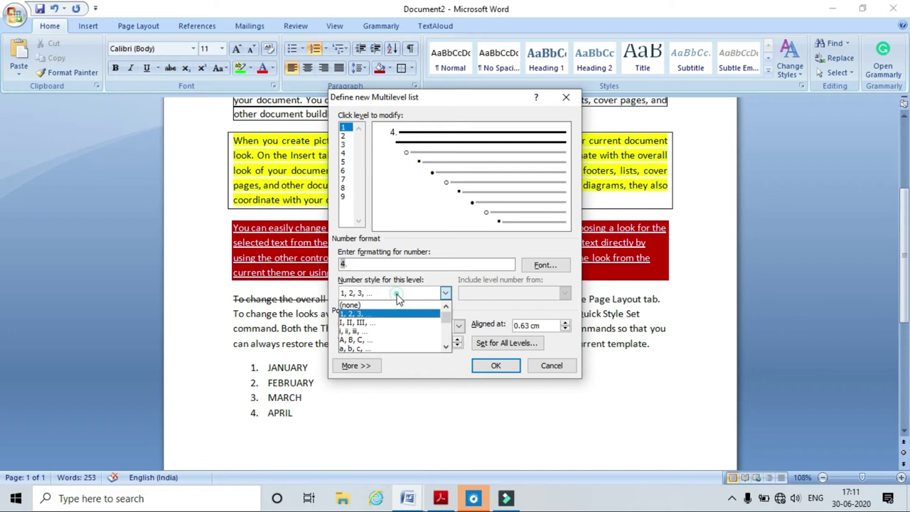
left_click(385, 313)
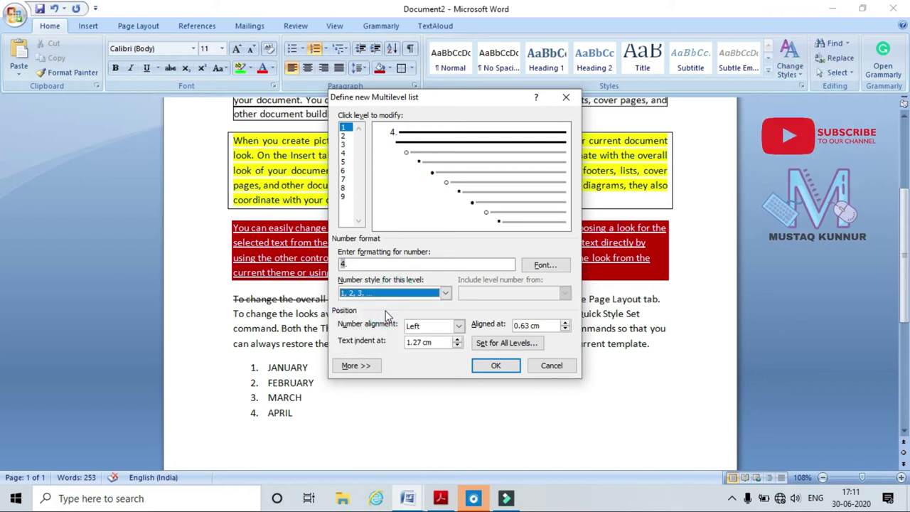
left_click(344, 136)
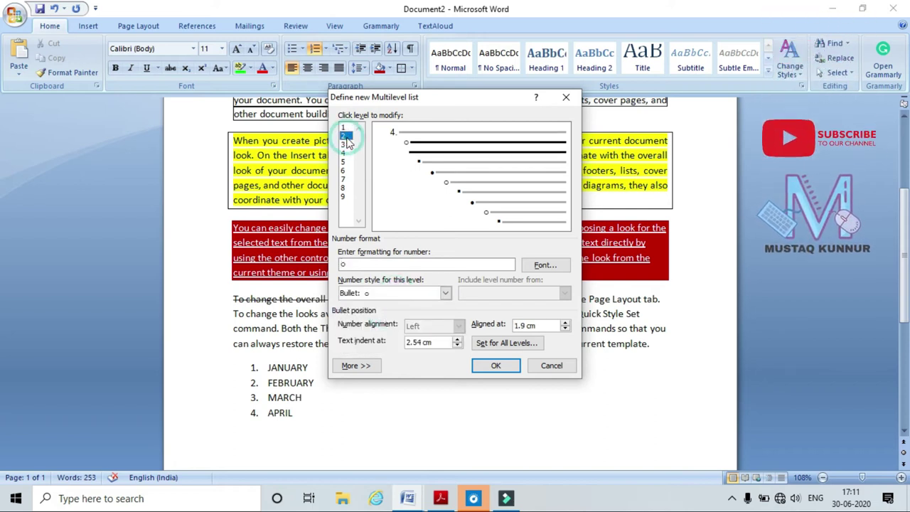
left_click(382, 292)
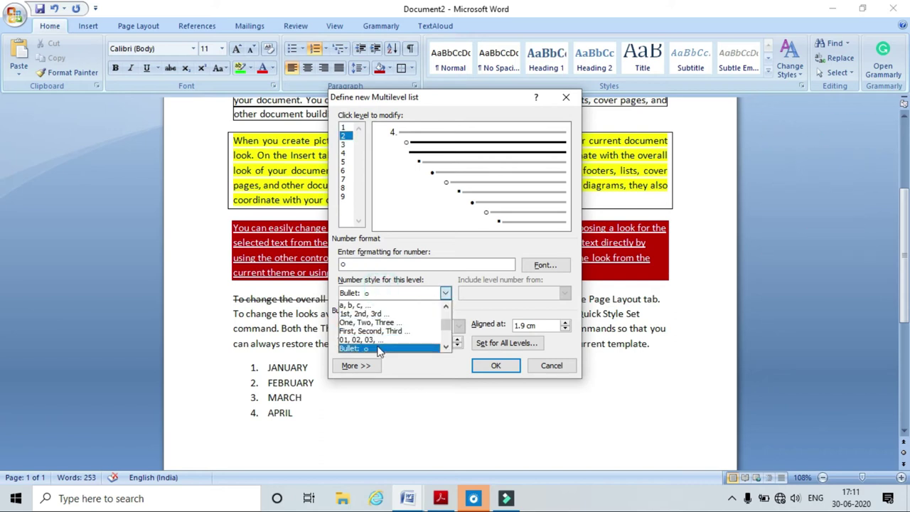
left_click(369, 305)
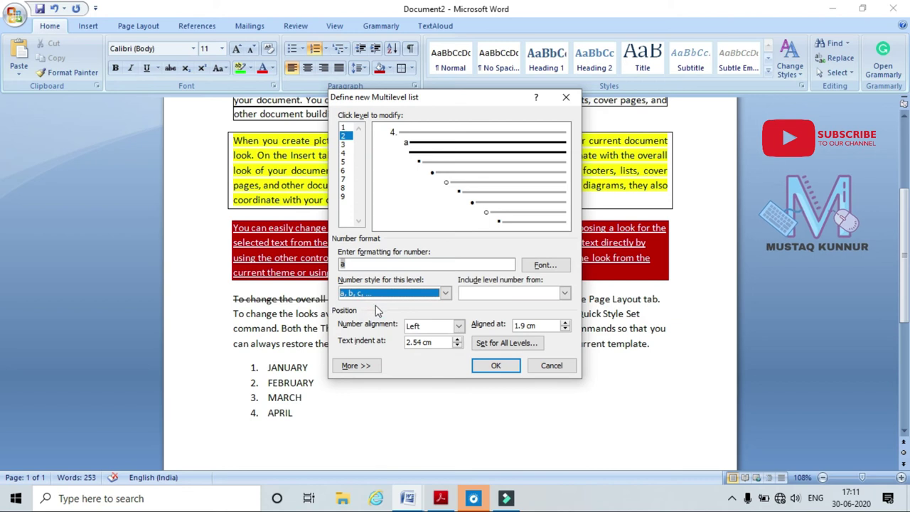
Keep the bullet style for level 3 of the new multilevel list and apply the definition to the month list
left_click(342, 145)
left_click(445, 293)
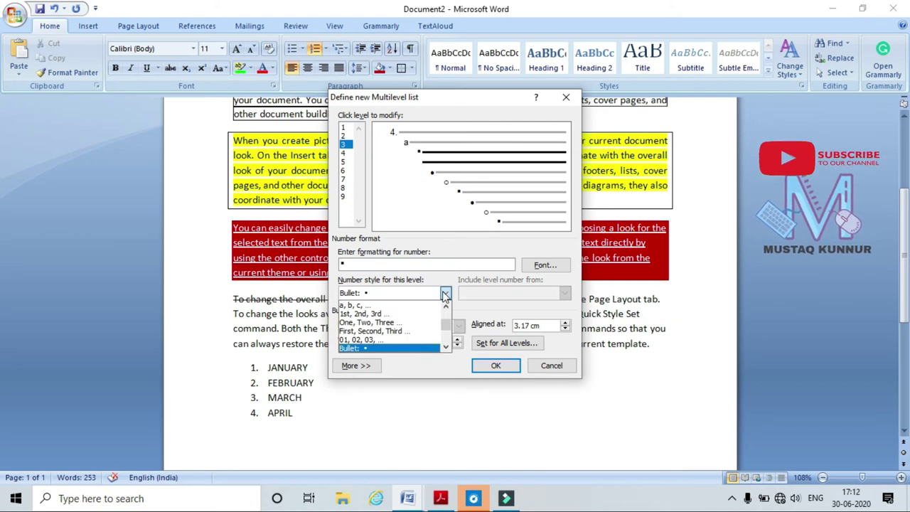
left_click(381, 347)
left_click(495, 365)
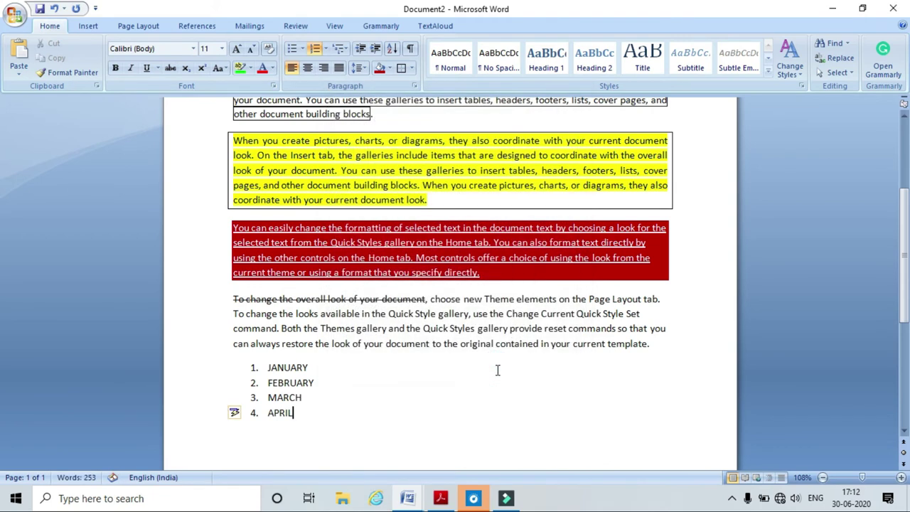
left_click(335, 366)
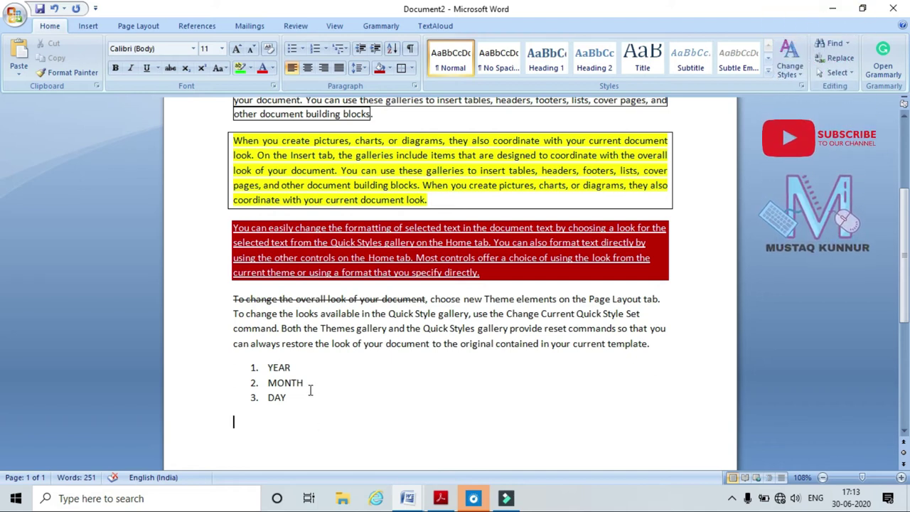
Assign the YEAR item to the first list level, numbered 1
left_click_drag(301, 368, 252, 376)
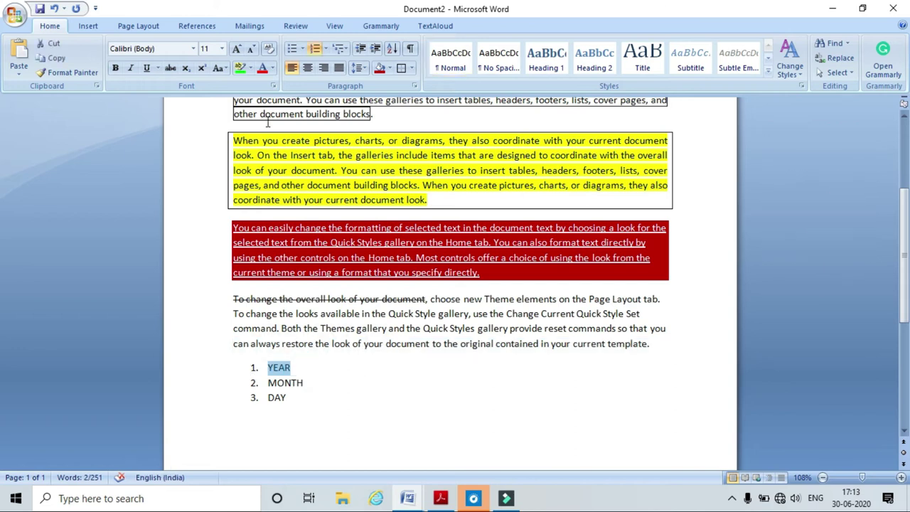
left_click(344, 50)
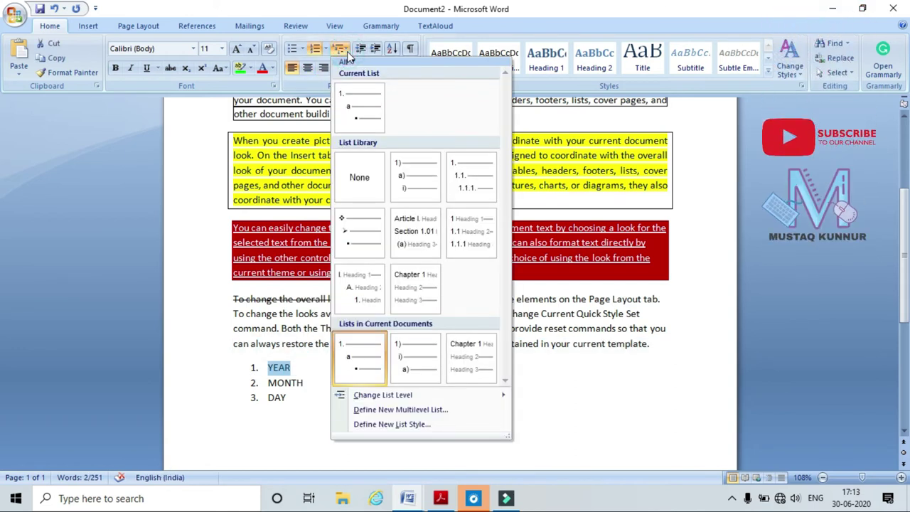
mouse_move(455, 397)
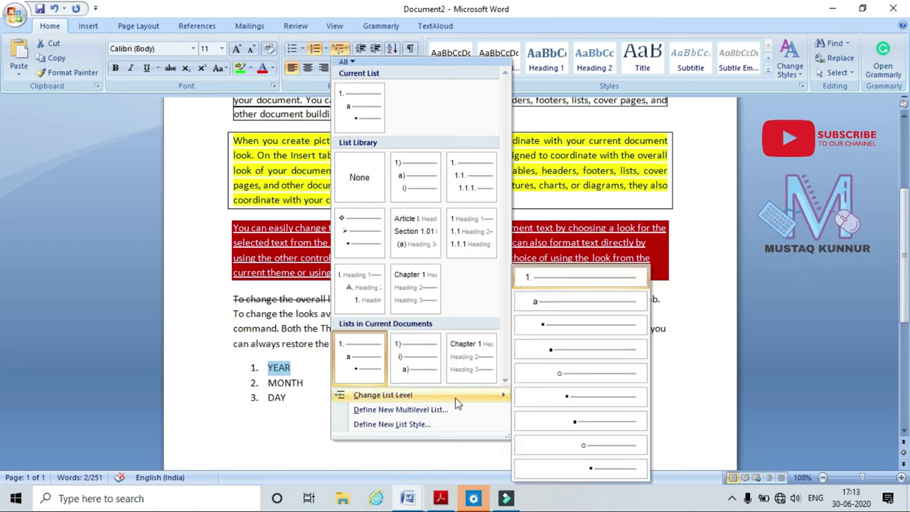
left_click(548, 281)
left_click(329, 398)
Demote the MONTH item to the second list level, lettered a
left_click_drag(312, 385, 265, 384)
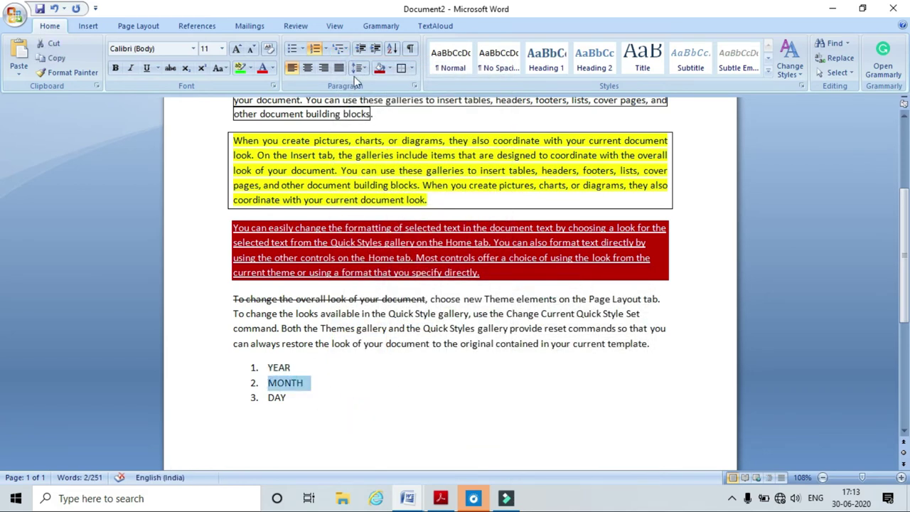
left_click(348, 51)
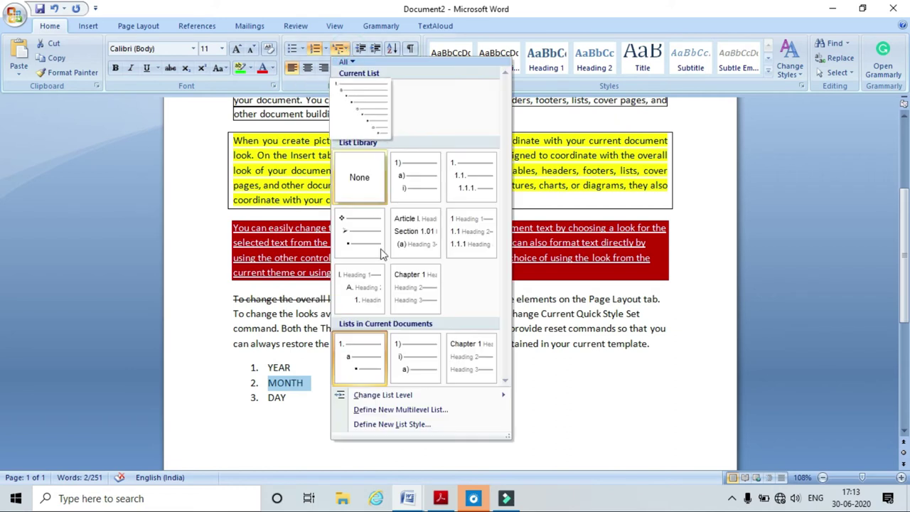
mouse_move(427, 397)
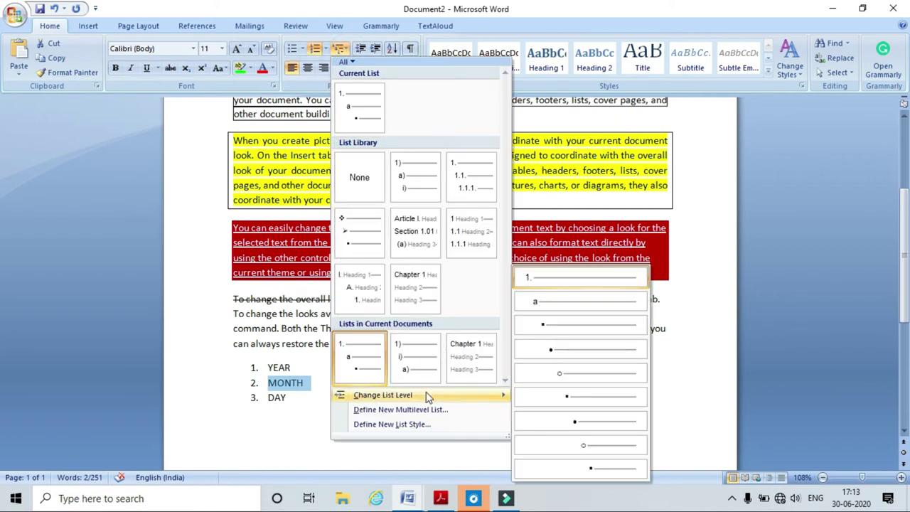
left_click(546, 301)
left_click(367, 423)
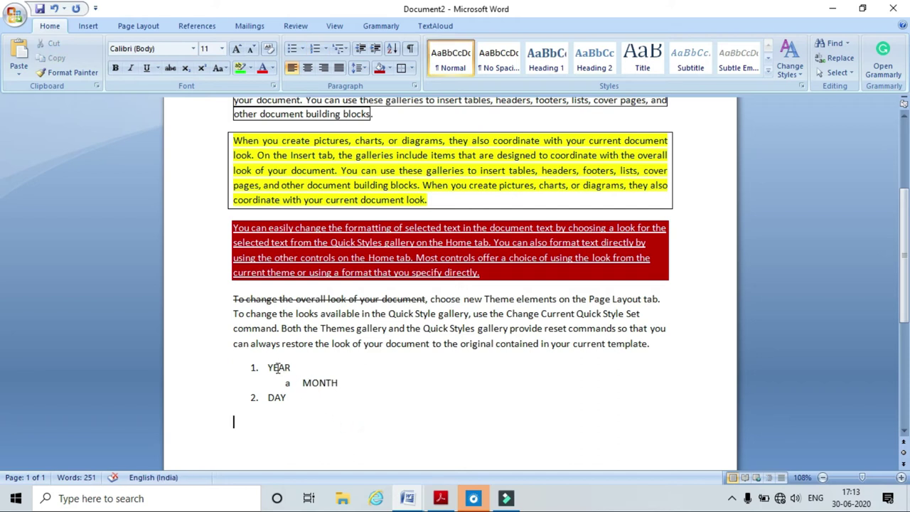
Demote the DAY item to the third, bulleted list level
left_click_drag(288, 398, 259, 398)
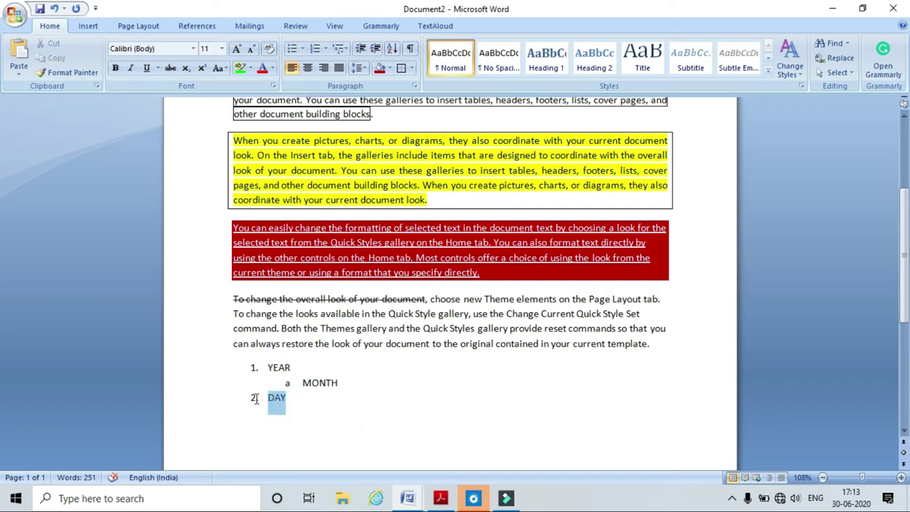
left_click(345, 50)
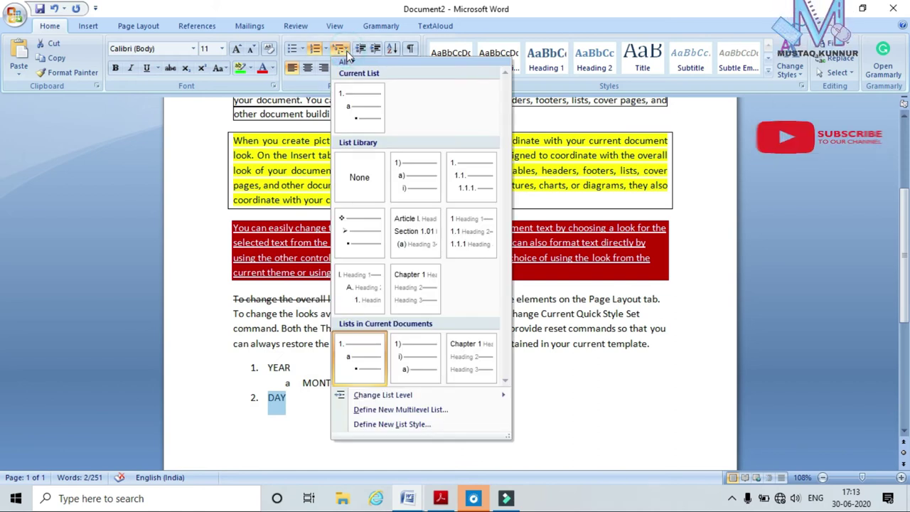
mouse_move(447, 396)
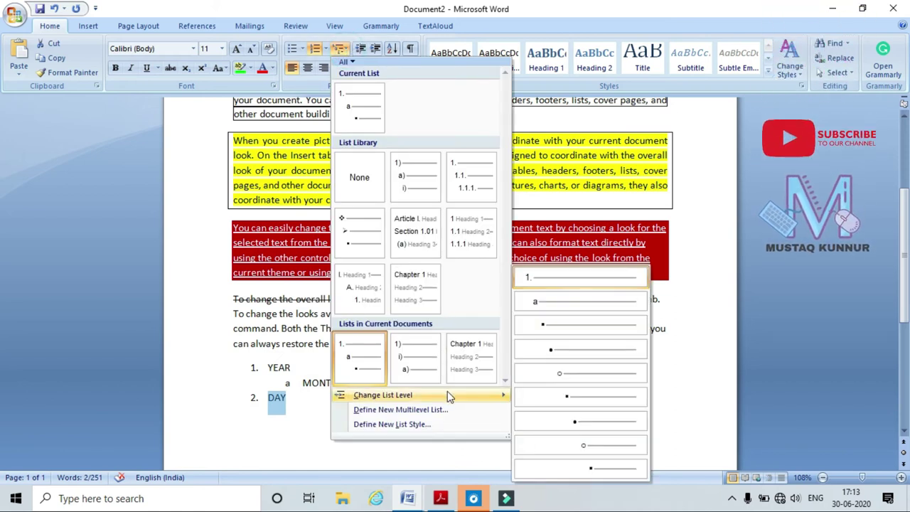
left_click(551, 327)
left_click(448, 422)
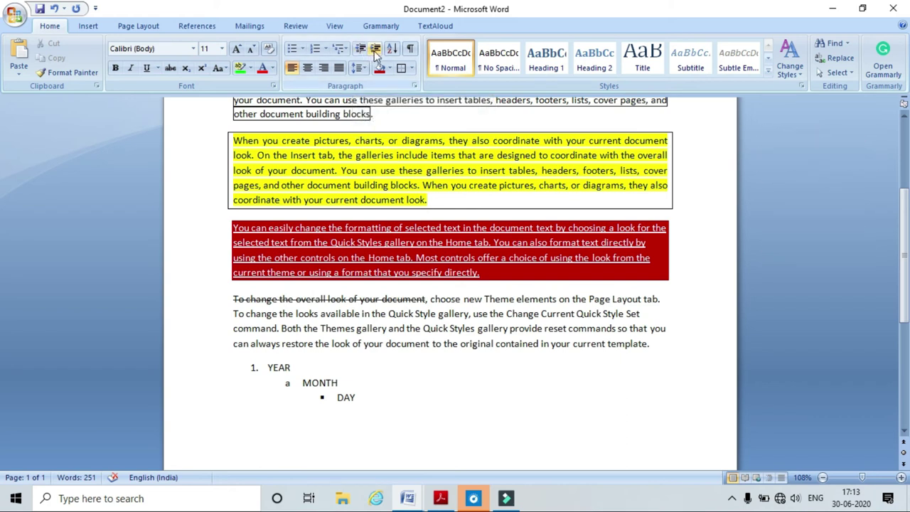
left_click(455, 420)
Increase the indent of the paragraph beginning "To change the overall look of your document" by several levels
left_click_drag(660, 348, 233, 299)
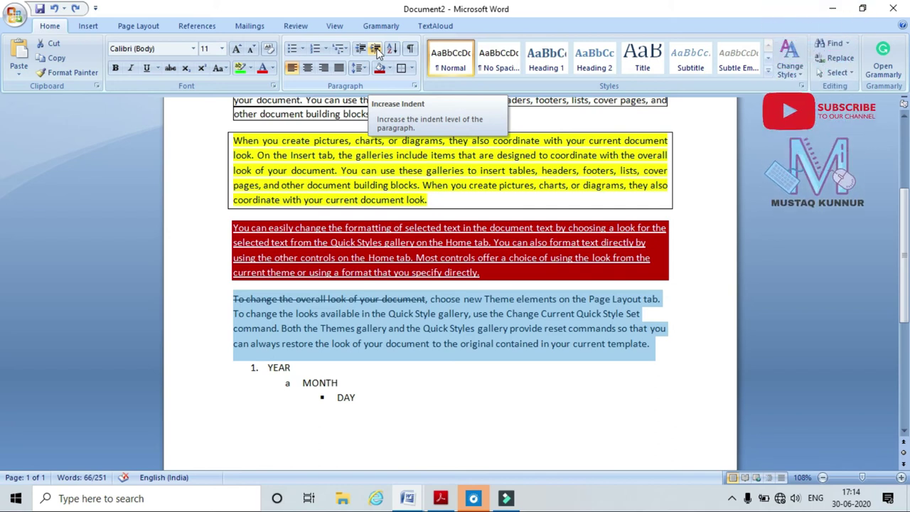
left_click(377, 50)
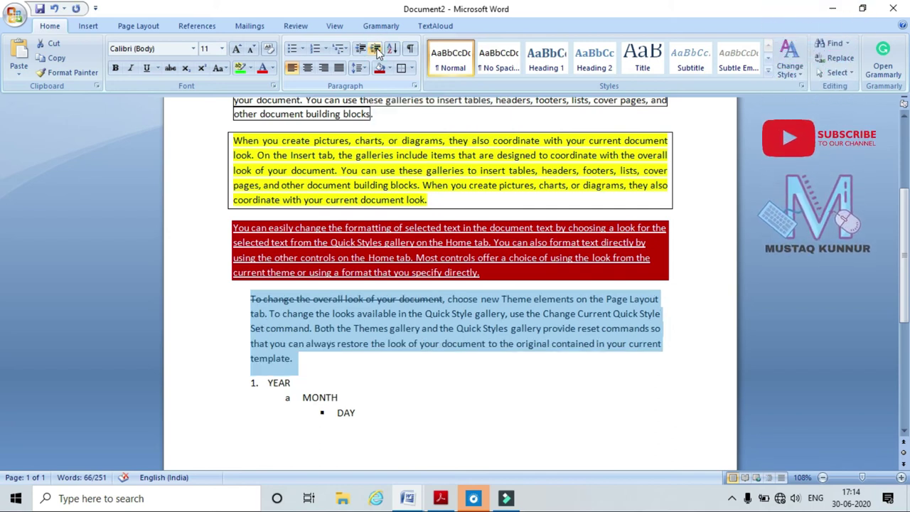
left_click(377, 50)
left_click(377, 50)
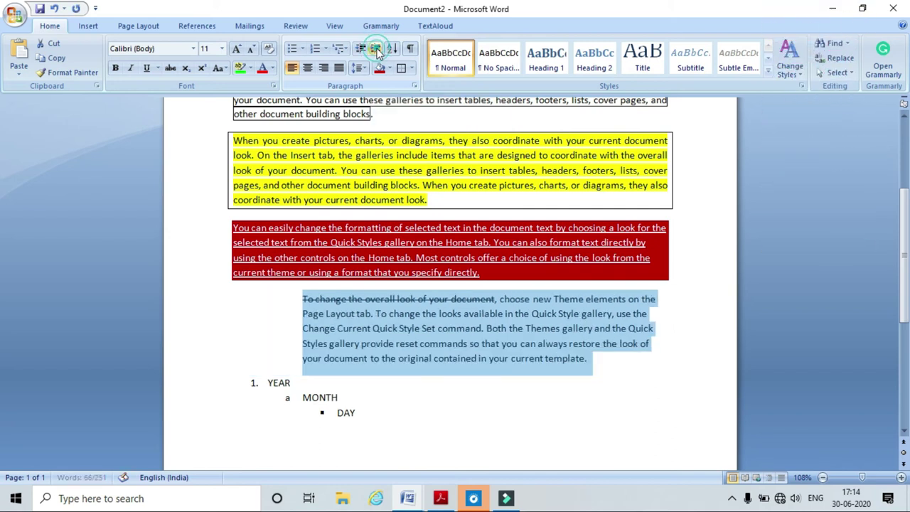
left_click(377, 50)
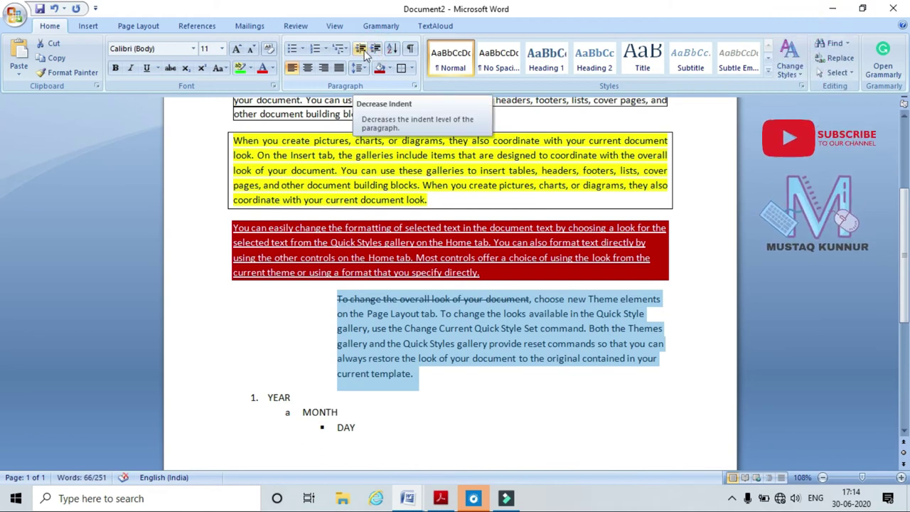
Decrease the indent of that same paragraph back to the page margin
left_click(361, 50)
left_click(361, 50)
left_click(361, 50)
left_click(361, 50)
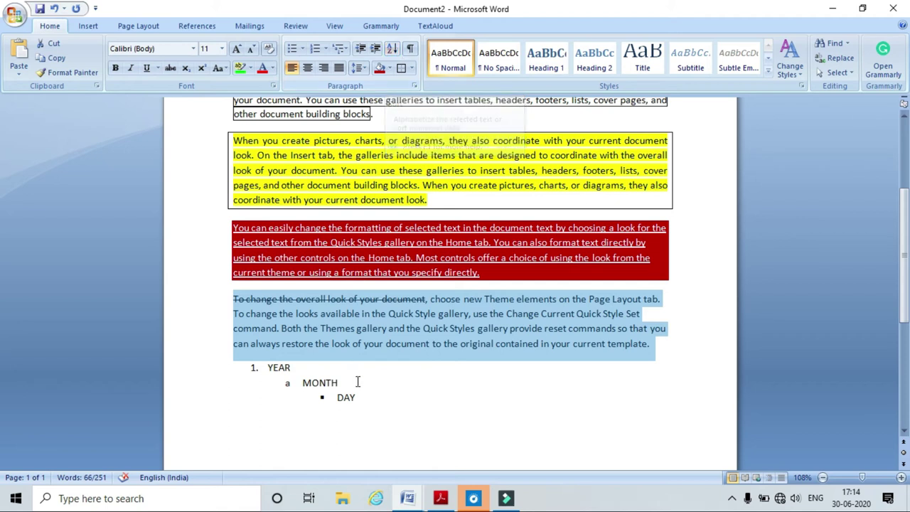
Replace the multilevel list with the numbers 232, 45, 5, 545, 5 and 4, each in its own paragraph
left_click_drag(371, 402, 279, 369)
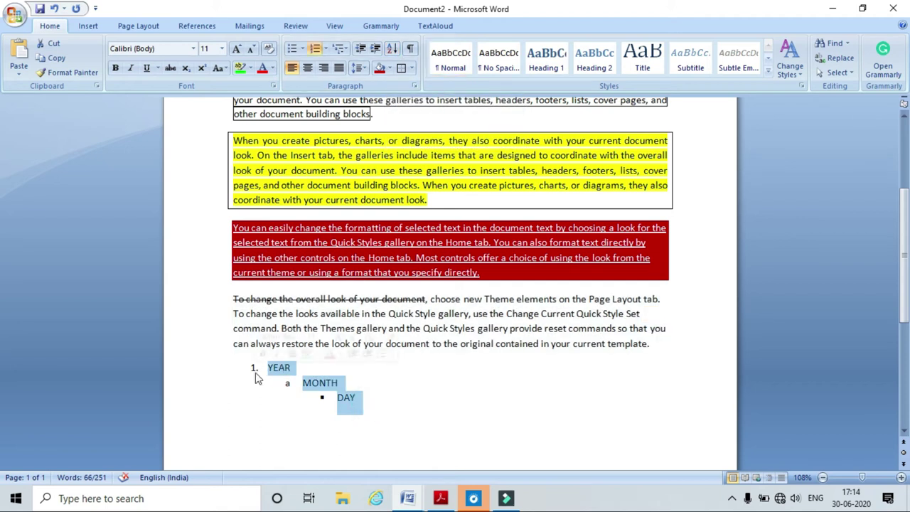
key("Delete")
type("232")
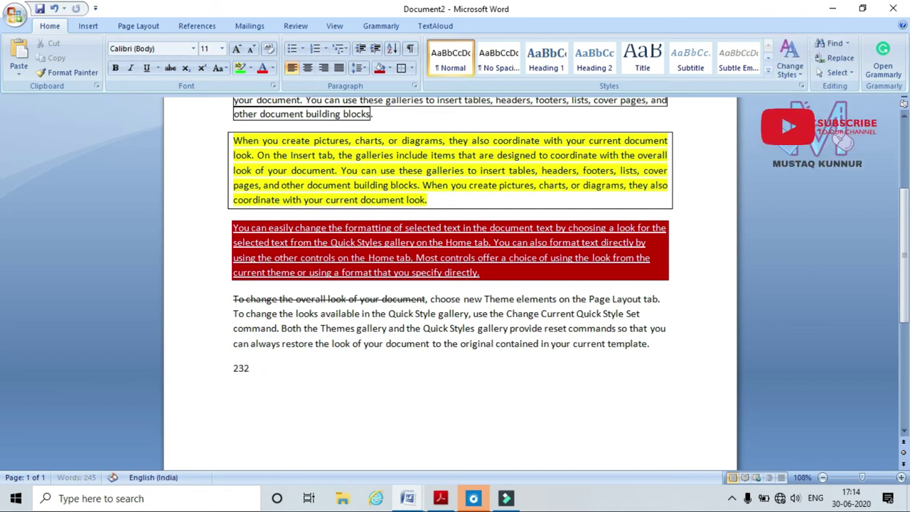
type(" 45 5 545 5 4")
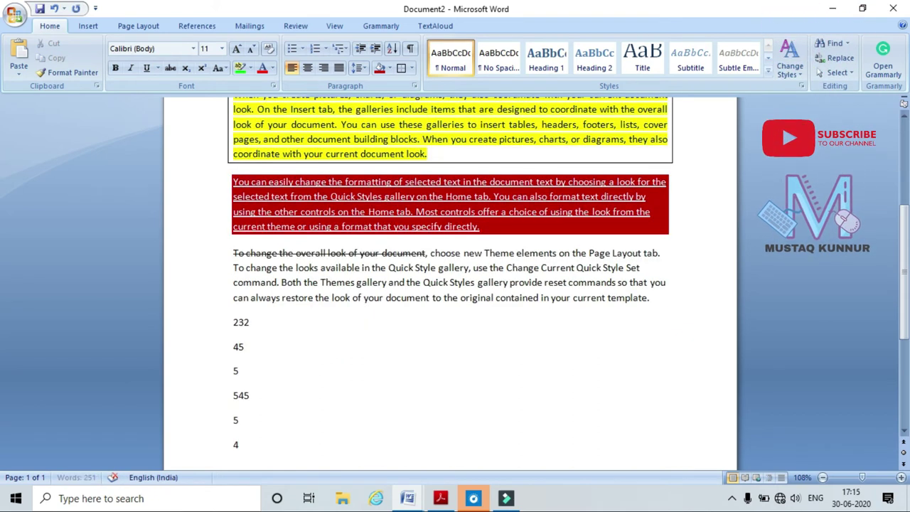
left_click(290, 400)
Sort the six number paragraphs as type Number in descending order, with no header row
left_click_drag(234, 322, 254, 446)
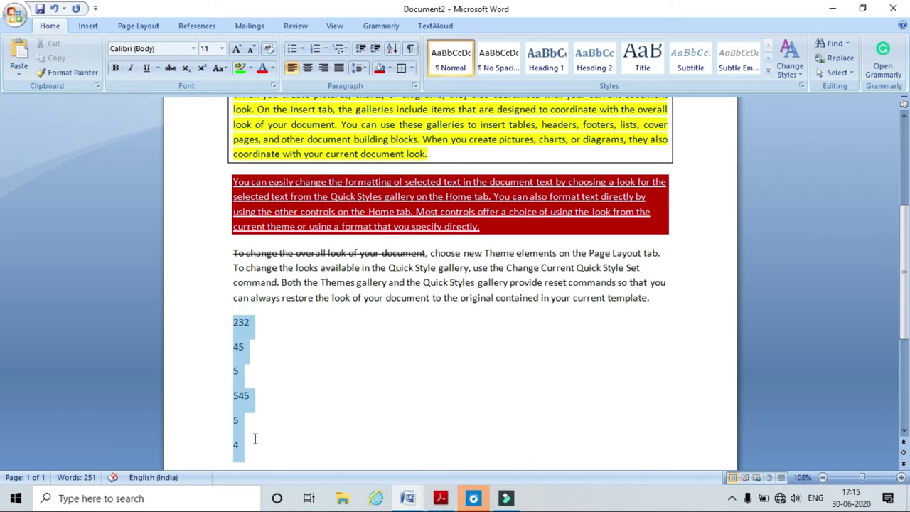
left_click(393, 52)
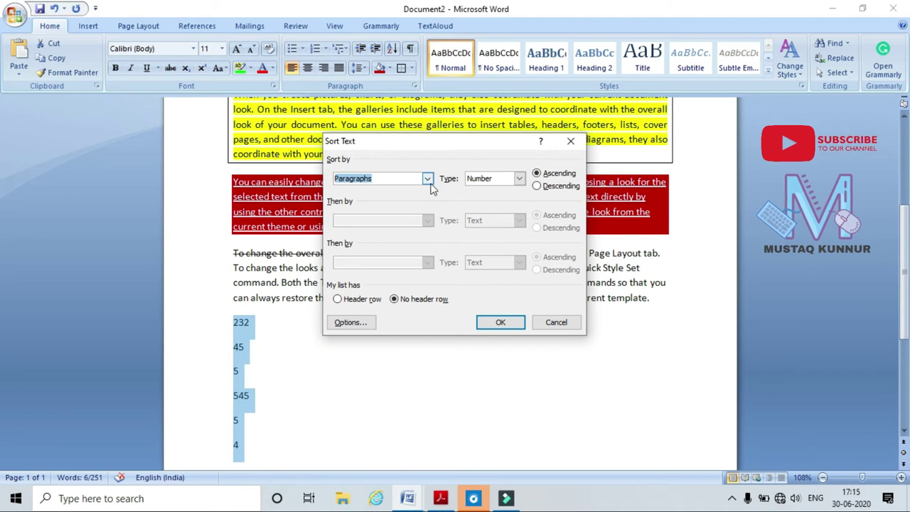
left_click(519, 178)
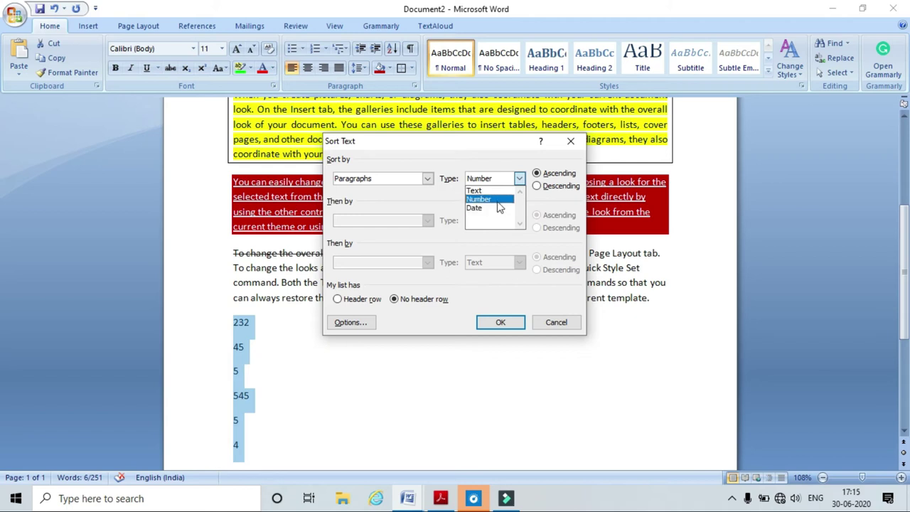
left_click(498, 201)
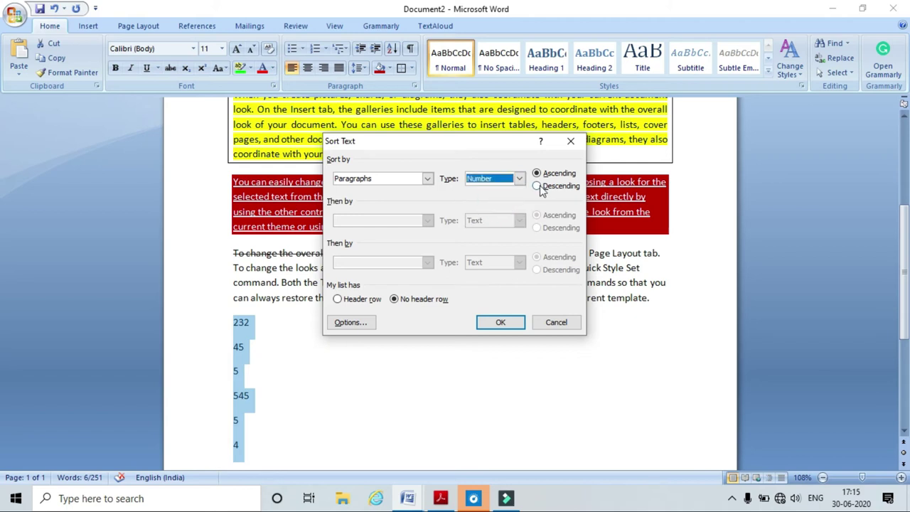
left_click(537, 186)
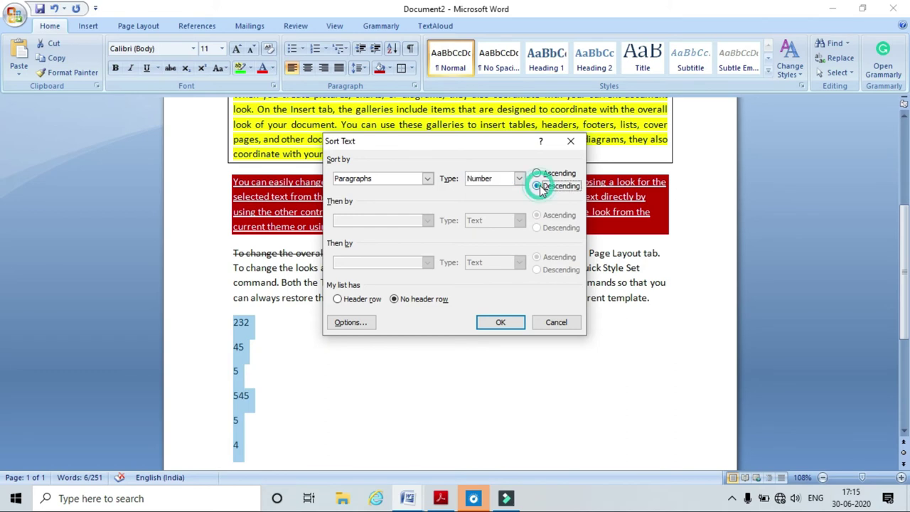
left_click(516, 324)
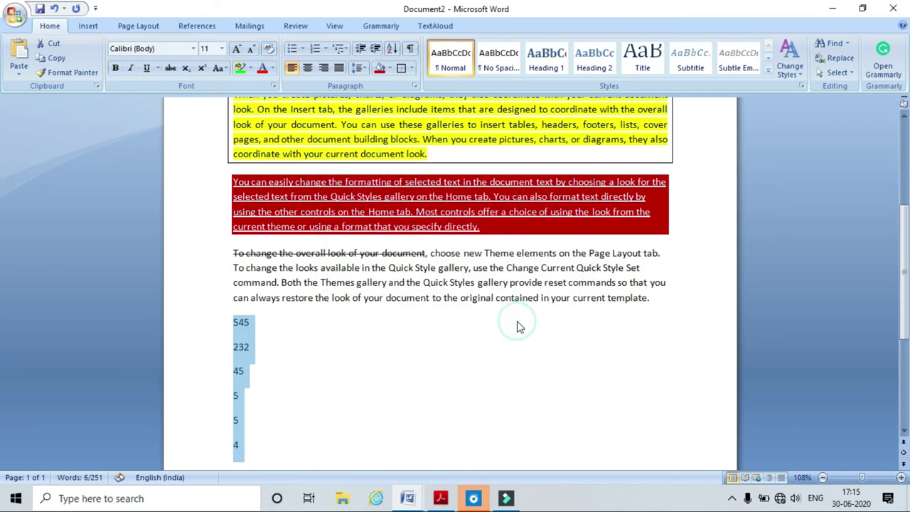
left_click(310, 366)
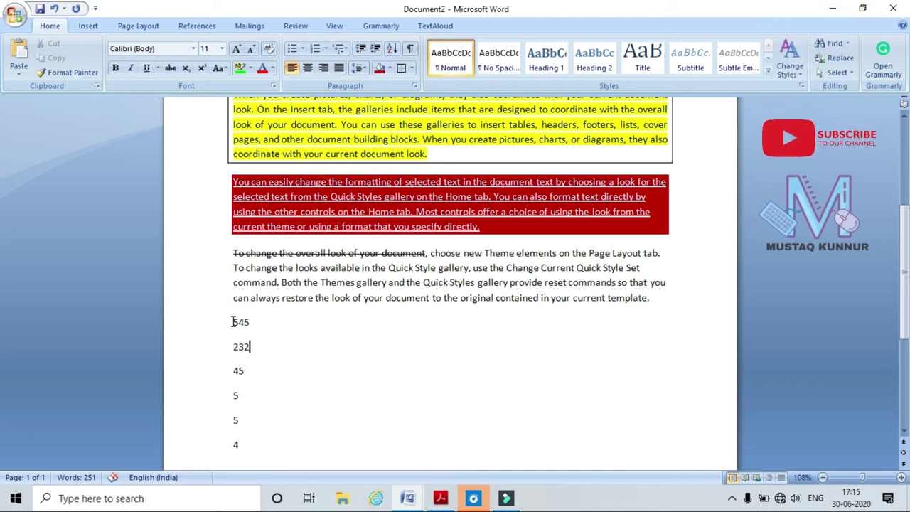
Add spaces and tabs after 545 with the formatting marks displayed, and hide the marks again
left_click(411, 49)
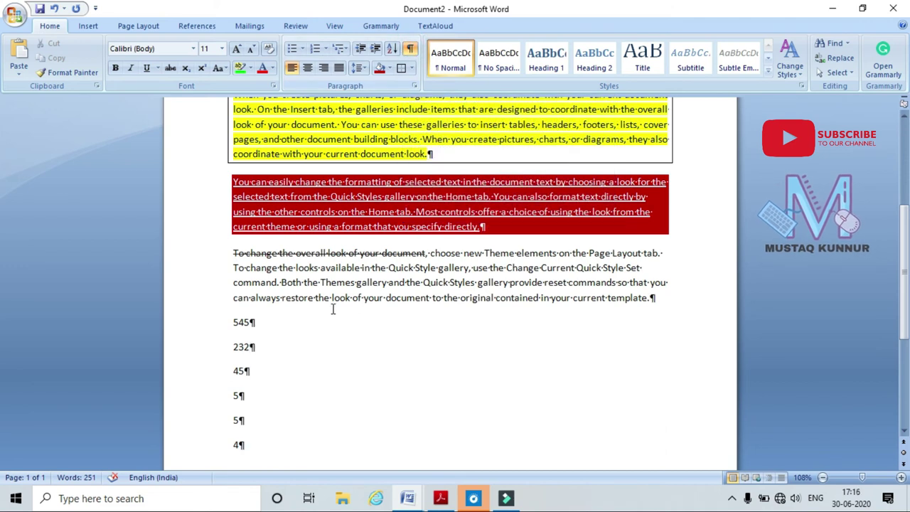
left_click(257, 321)
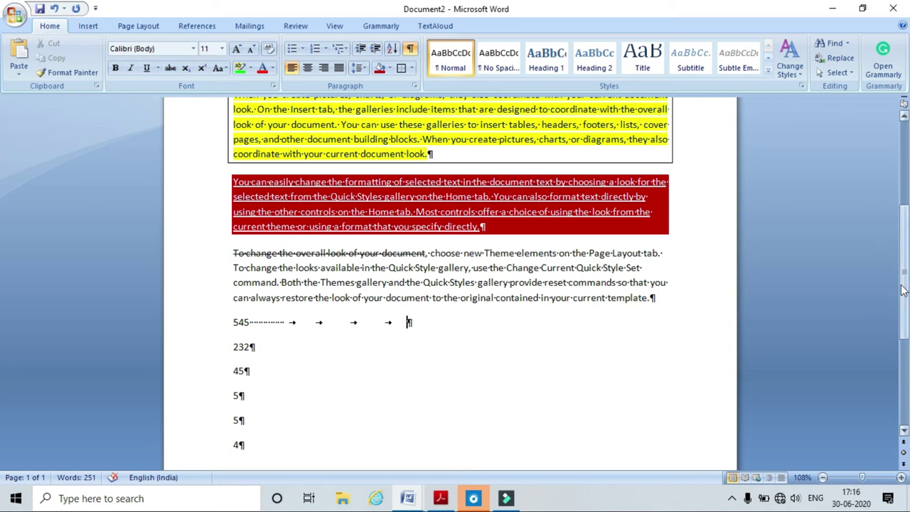
left_click(411, 50)
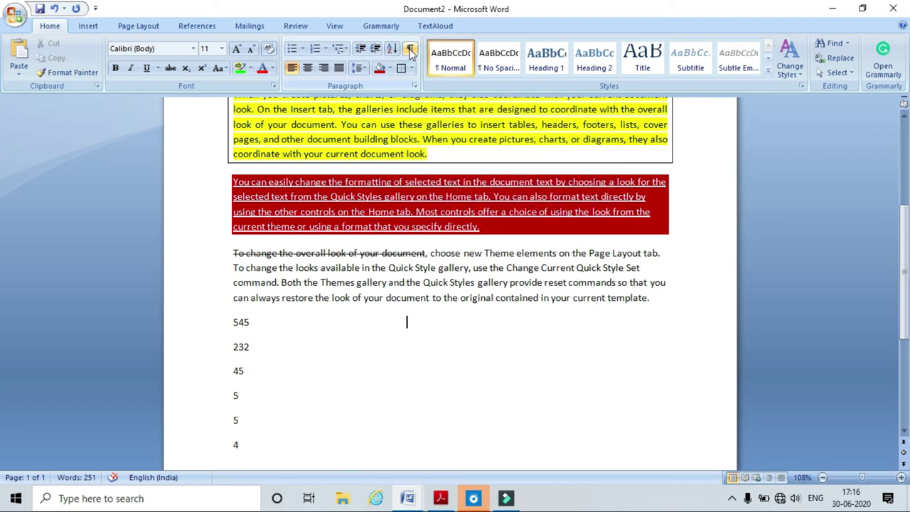
Look through the quick styles and apply the Title style to the Tutorial heading
left_click_drag(906, 306, 901, 214)
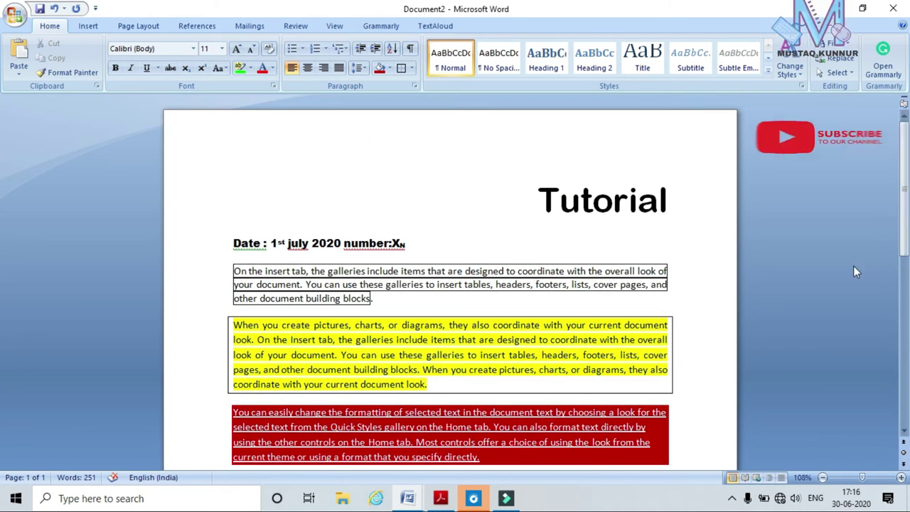
scroll(690, 315, "down", 1)
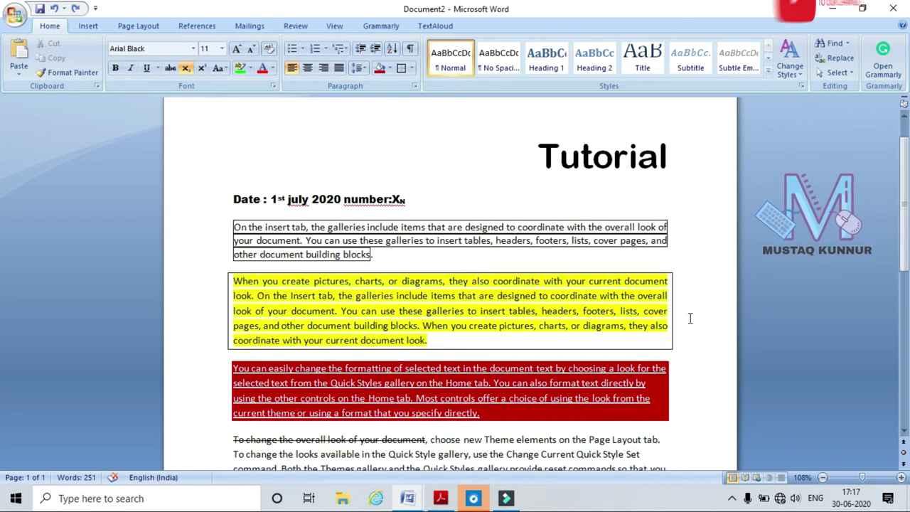
left_click(768, 69)
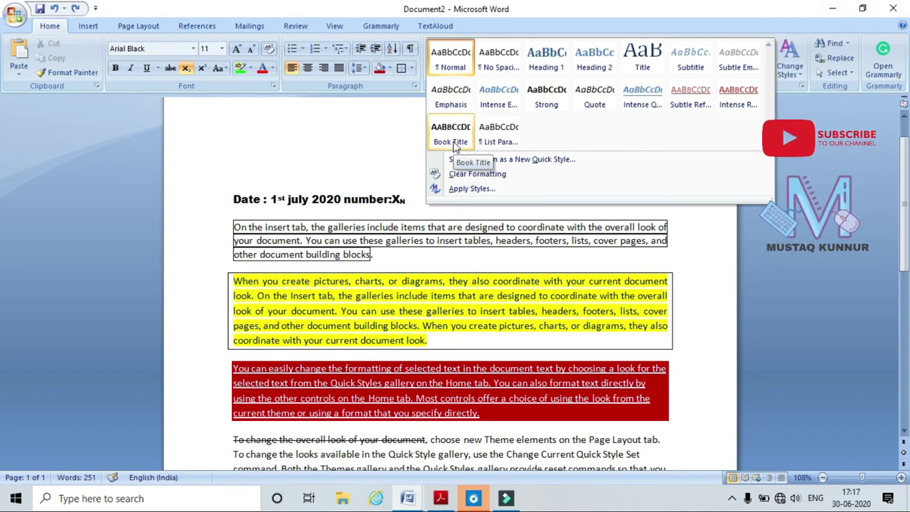
left_click(358, 140)
left_click(355, 162)
left_click_drag(542, 160, 686, 162)
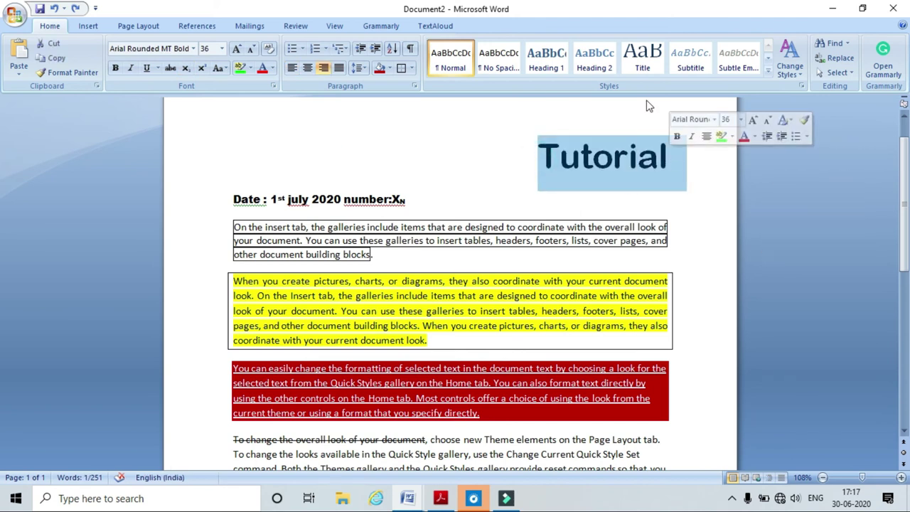
left_click(641, 56)
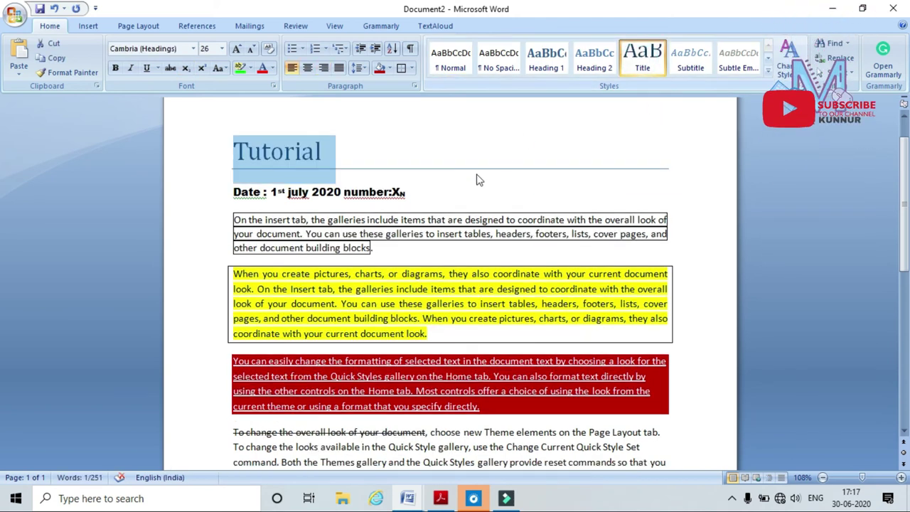
left_click(455, 146)
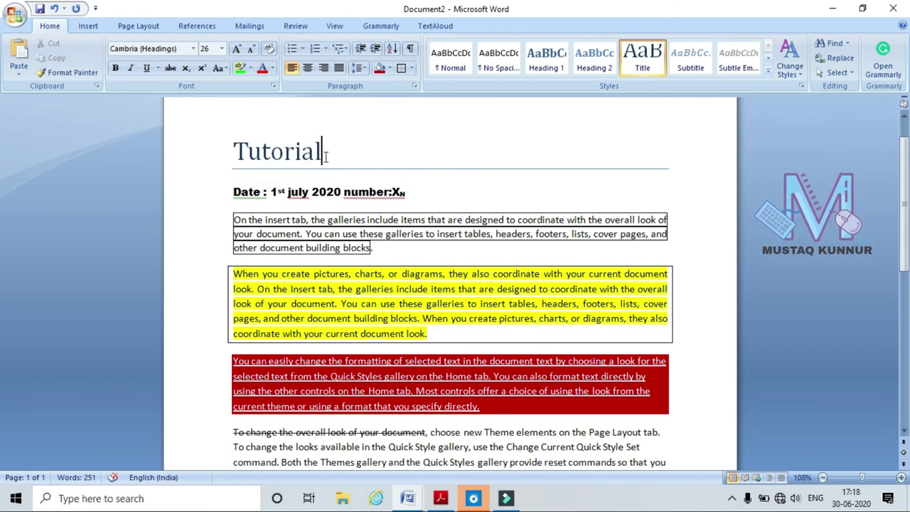
Apply the Heading 1 style to the date line below the title
triple_click(409, 192)
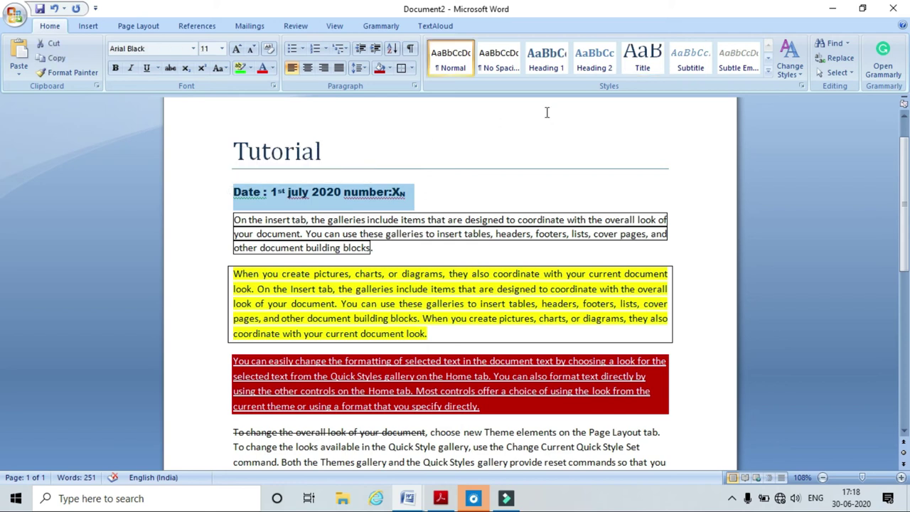
left_click(546, 60)
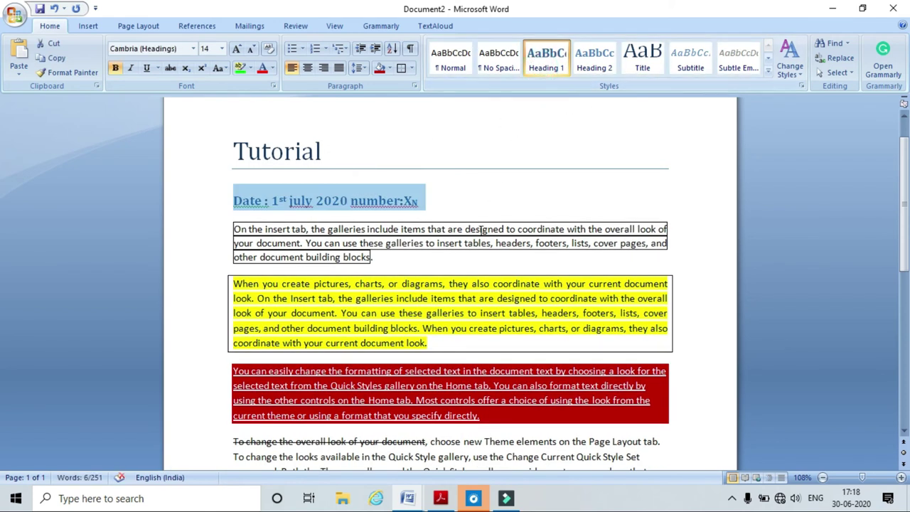
Insert a line reading TEST after the first bordered paragraph and apply the Heading 2 style to it
left_click(460, 258)
key("Return")
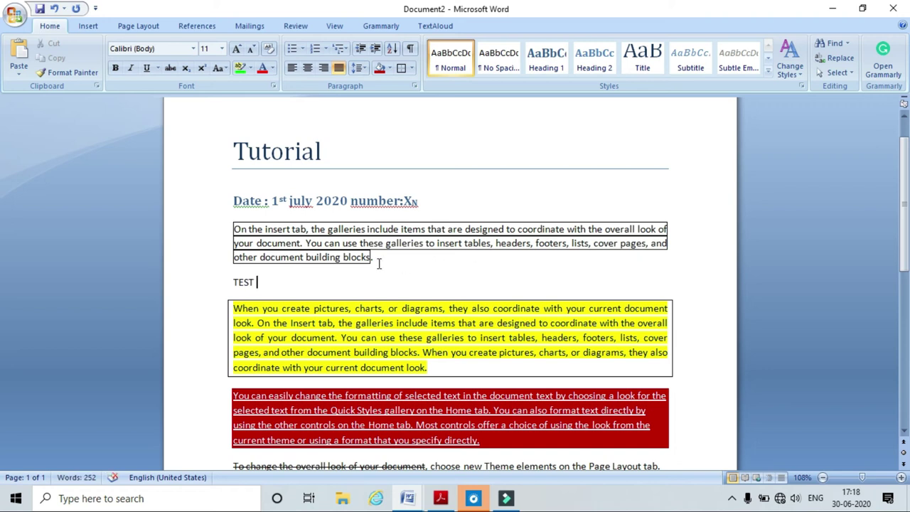
double_click(249, 282)
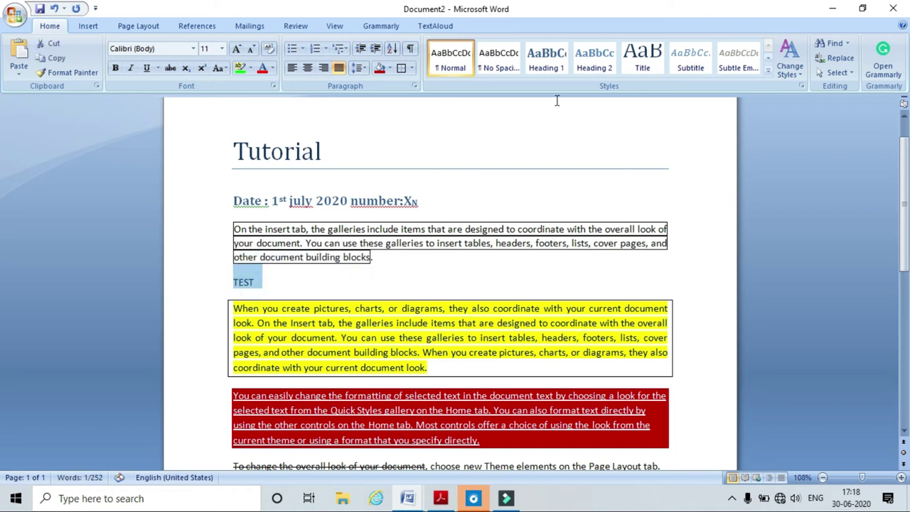
left_click(594, 63)
left_click(420, 271)
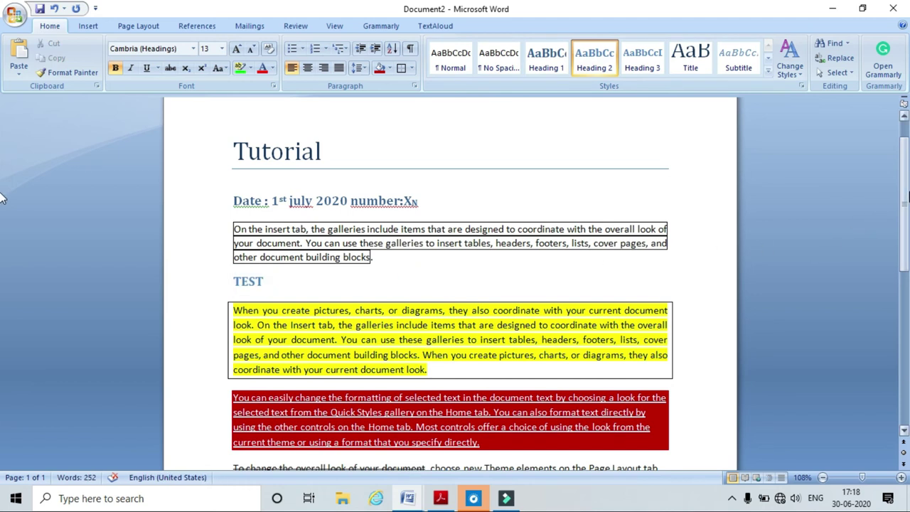
Format the paragraph beginning "To change the overall look of your document" in Arial Black with italic and underline
scroll(0, 205, "down", 3)
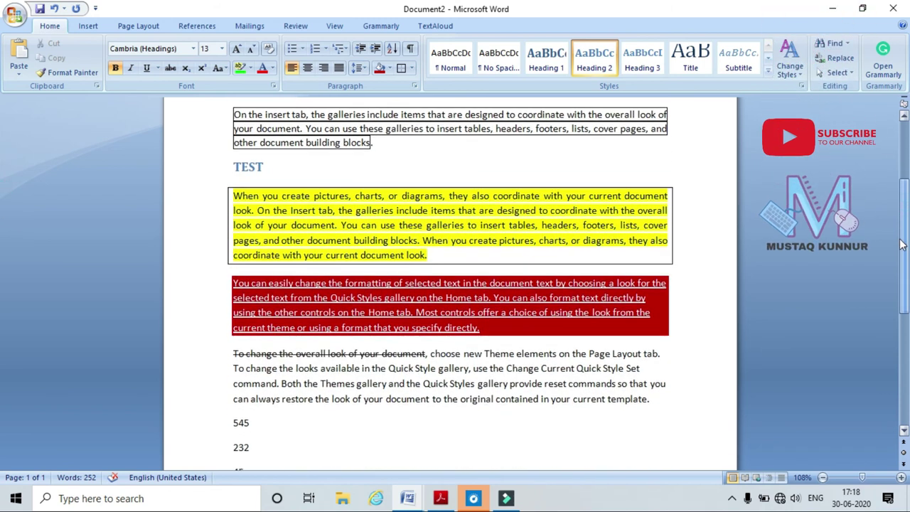
mouse_move(231, 352)
left_mouse_down()
mouse_move(649, 400)
mouse_move(244, 357)
left_mouse_up()
left_click(602, 430)
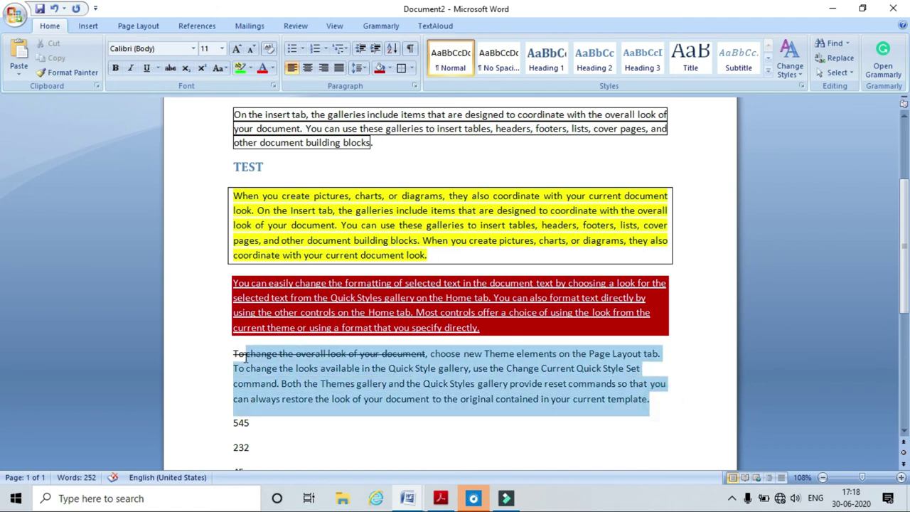
left_click(192, 48)
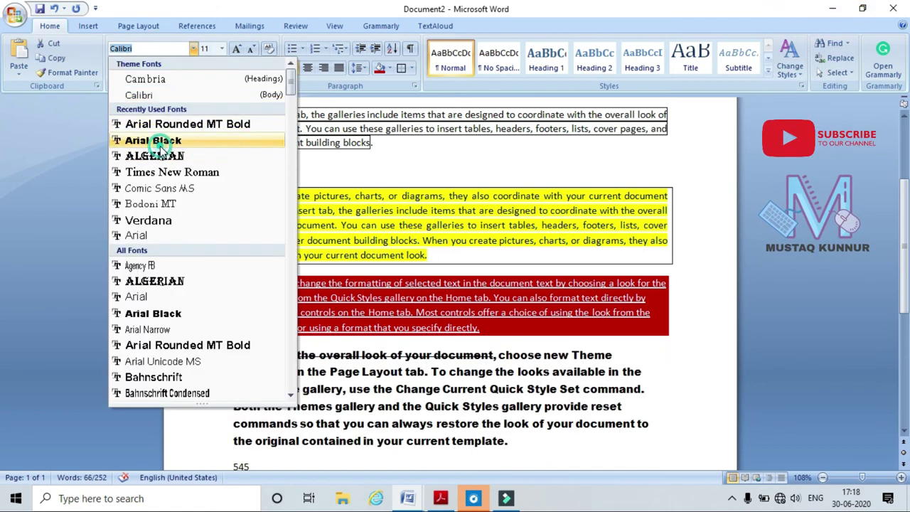
left_click(153, 140)
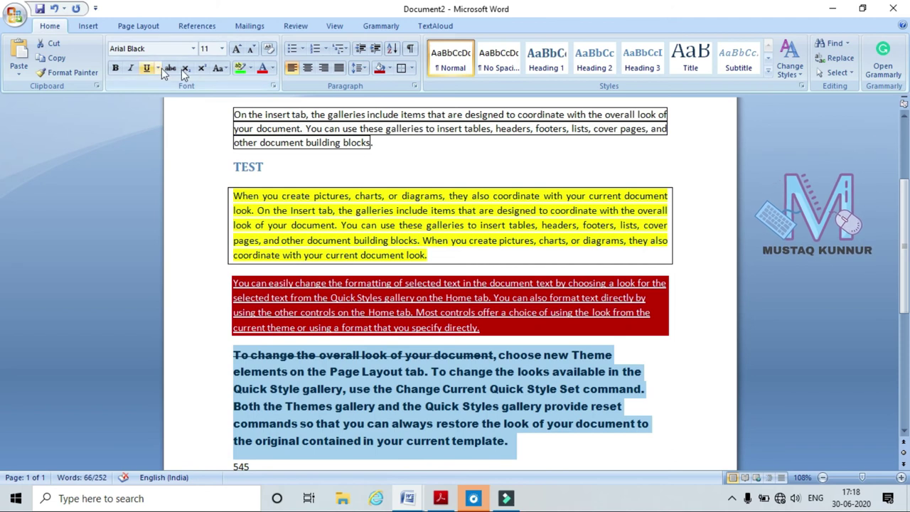
left_click(132, 68)
left_click(146, 68)
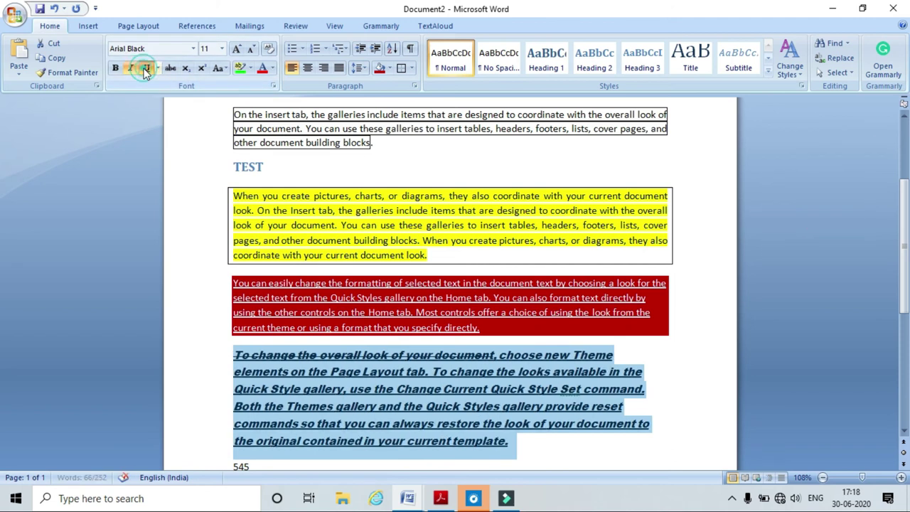
Reselect the Arial Black paragraph and save its formatting as a new quick style named Style1
left_click(547, 429)
left_click_drag(524, 447, 239, 353)
left_click_drag(587, 444, 610, 447)
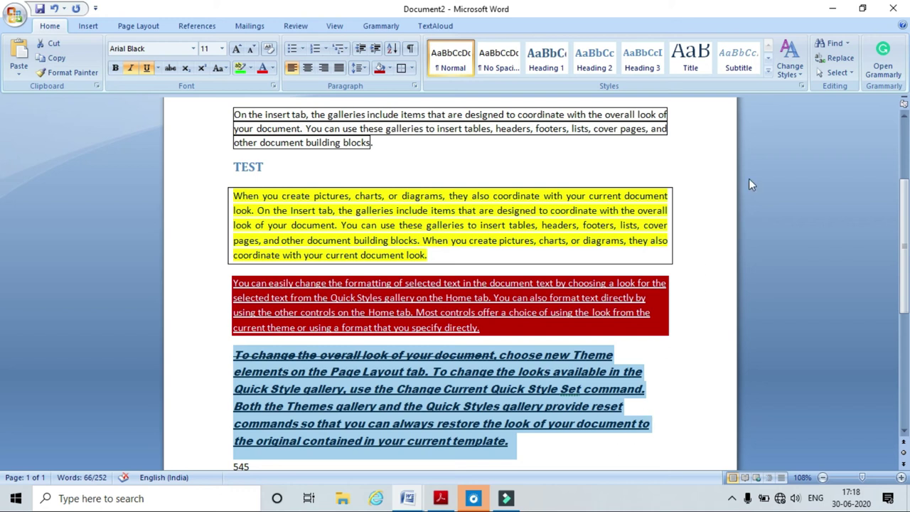
left_click(768, 70)
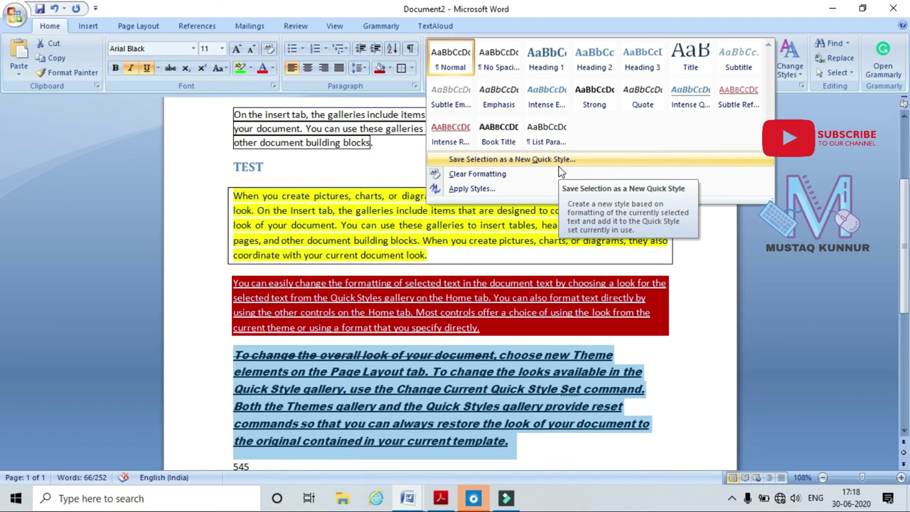
left_click(548, 160)
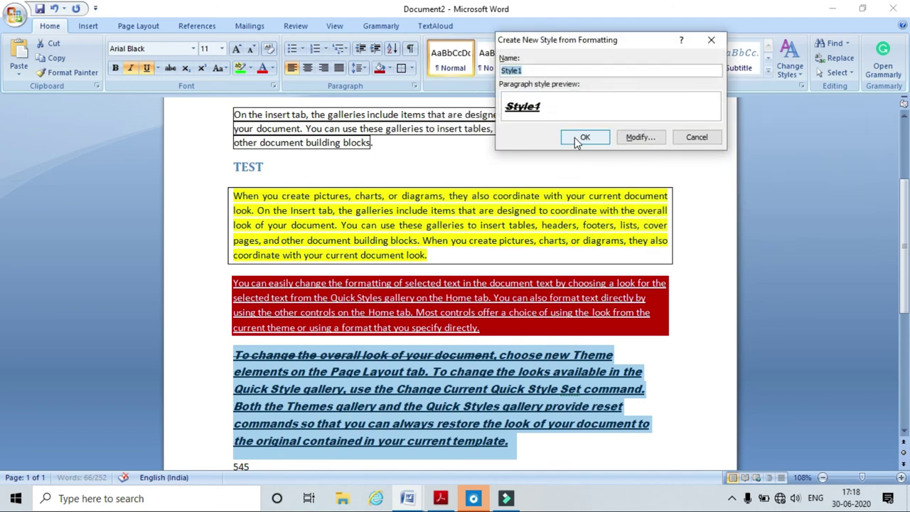
left_click(577, 138)
Apply the Style1 quick style to the bordered paragraph below the date line and compare it with the paragraph the style came from
scroll(904, 229, "up", 1)
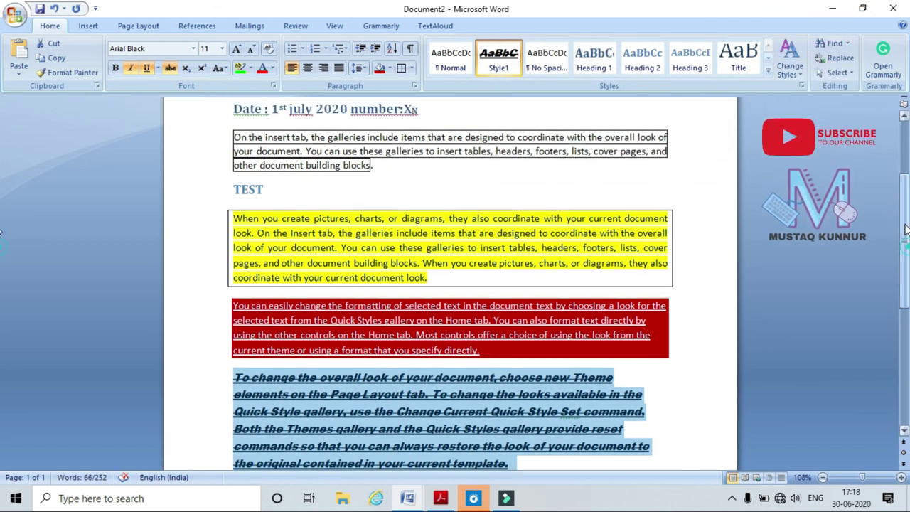
scroll(904, 229, "up", 3)
left_click_drag(398, 266, 235, 235)
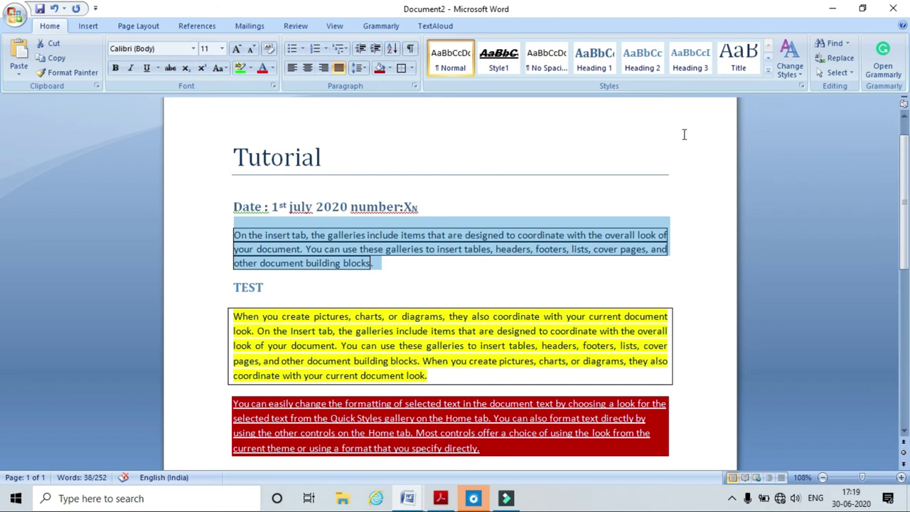
left_click(768, 69)
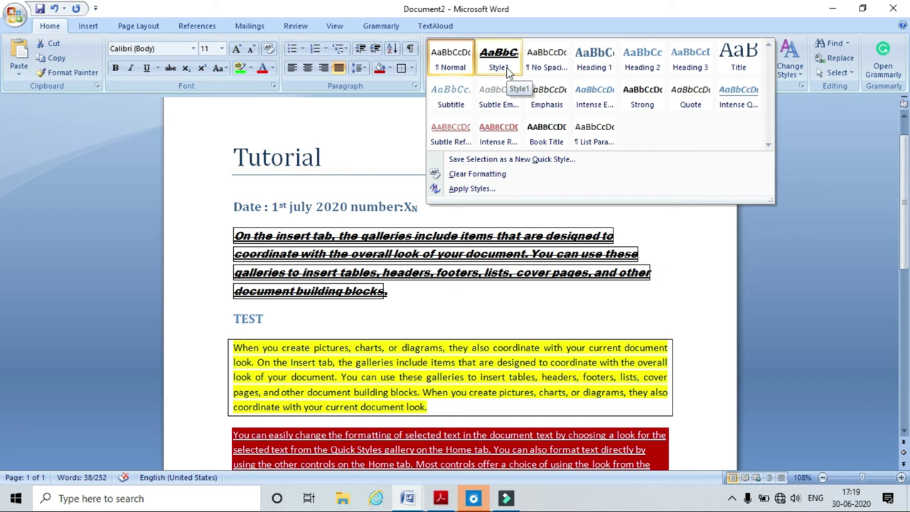
left_click(507, 74)
left_click(451, 296)
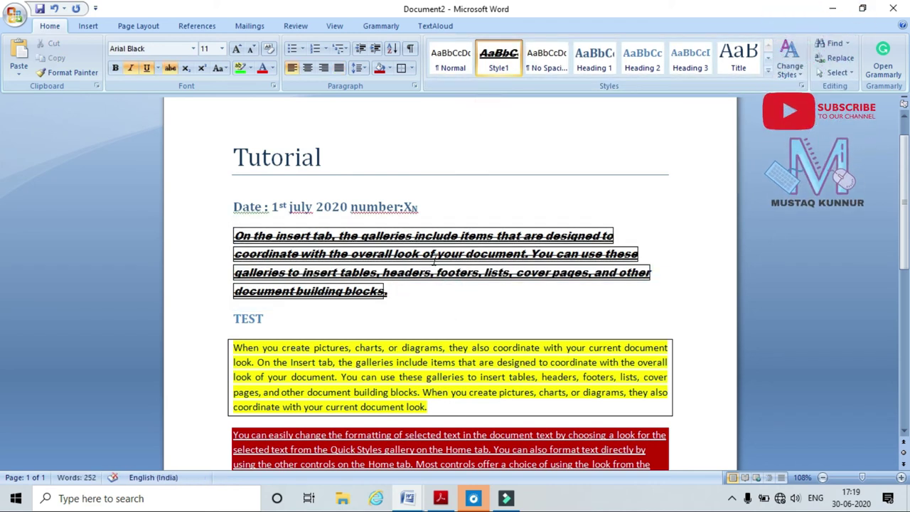
scroll(696, 355, "down", 5)
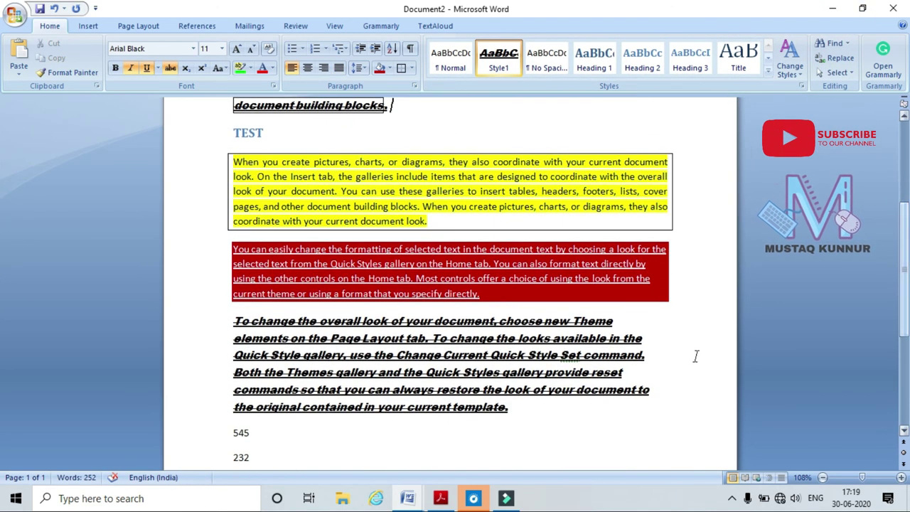
Search for the word "document" from the Tutorial heading and go on to its second occurrence
scroll(901, 226, "up", 5)
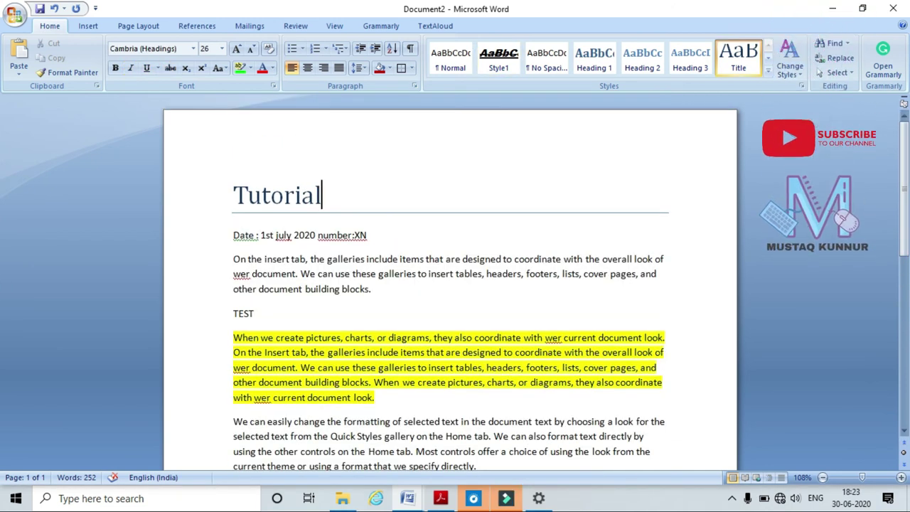
left_click(831, 43)
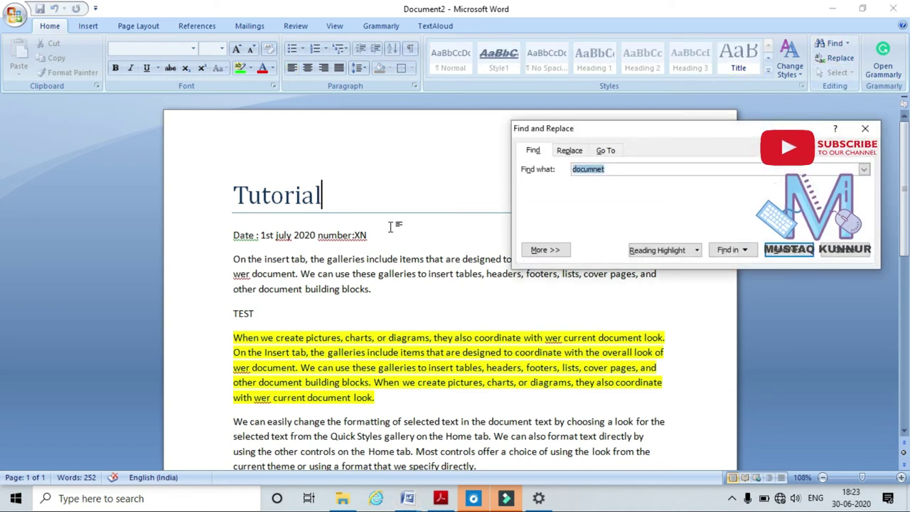
type("do")
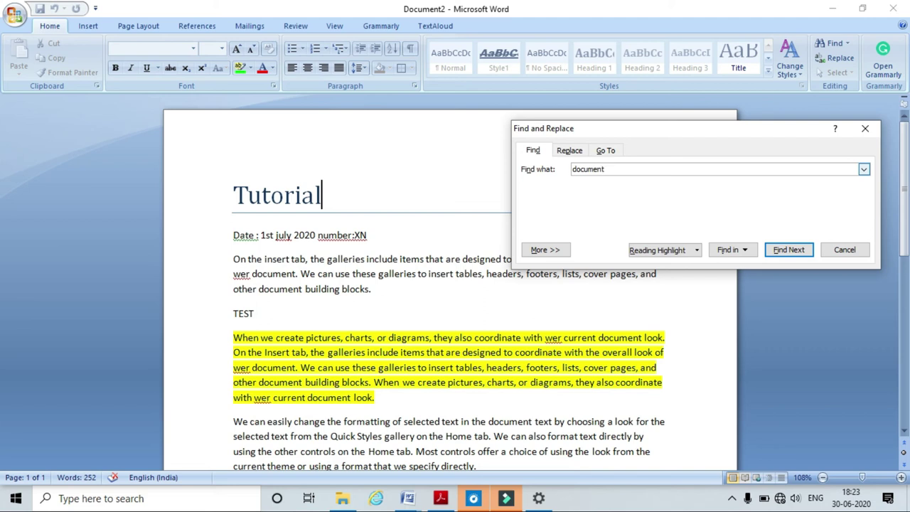
left_click(786, 249)
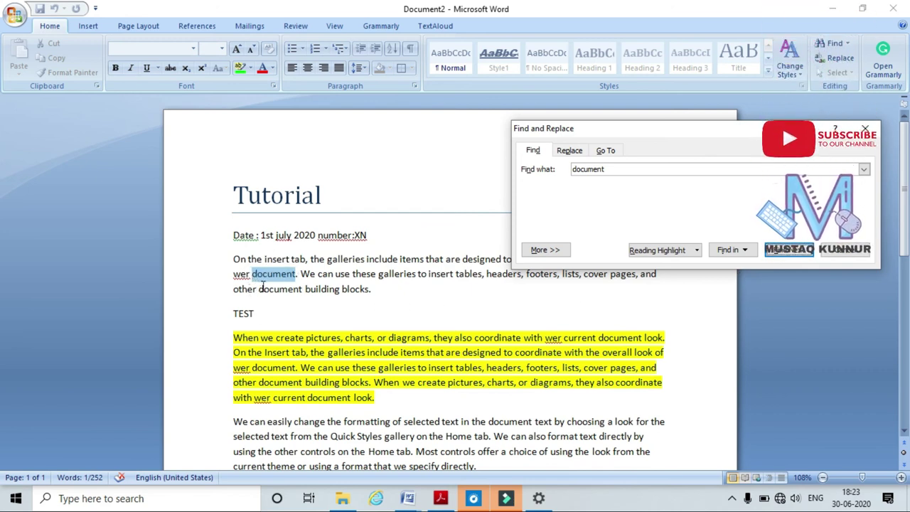
left_click(788, 253)
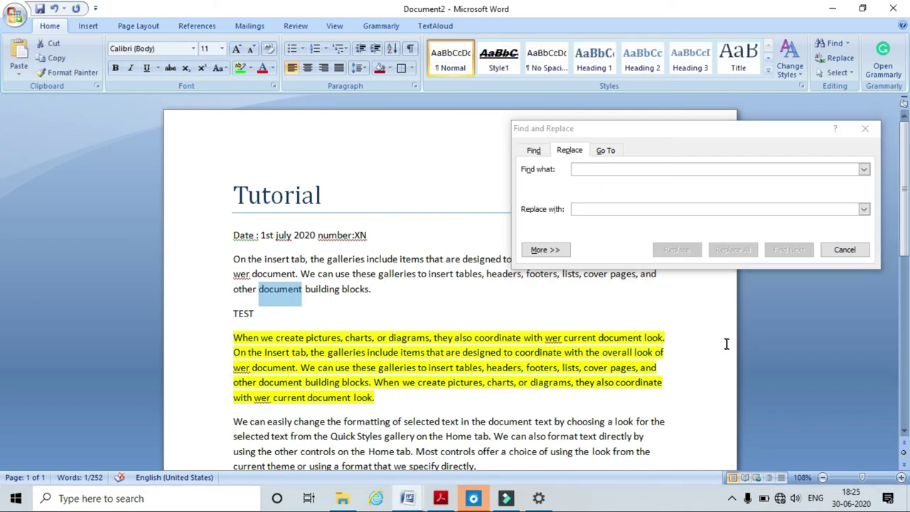
Replace the found occurrence of "document" with "the document file"
left_click(599, 169)
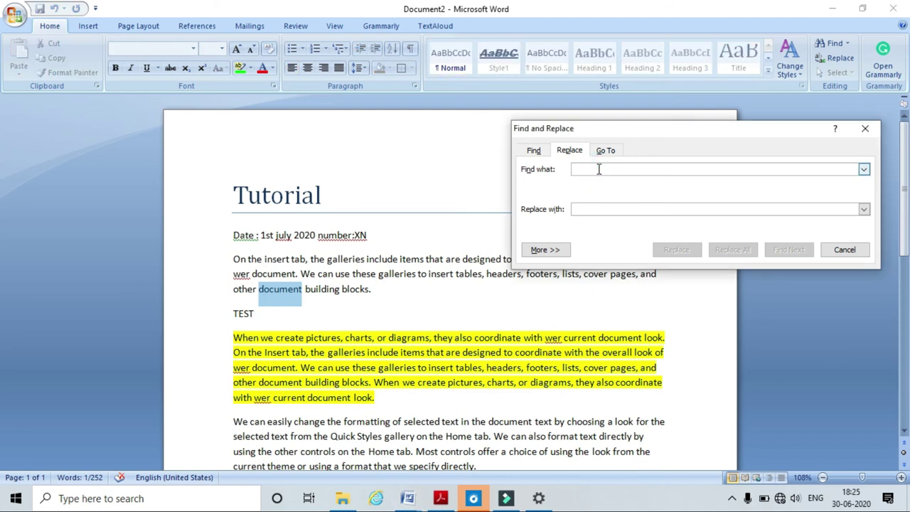
type("documen")
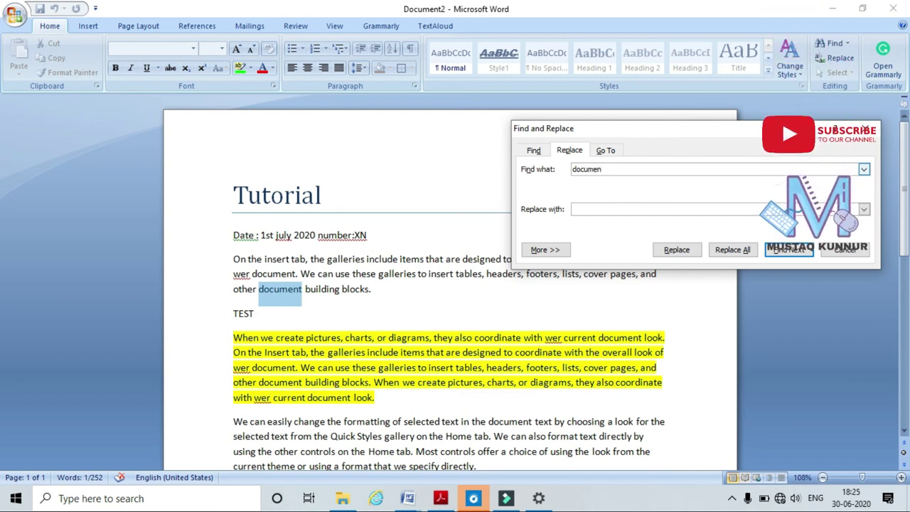
type("t")
left_click(595, 210)
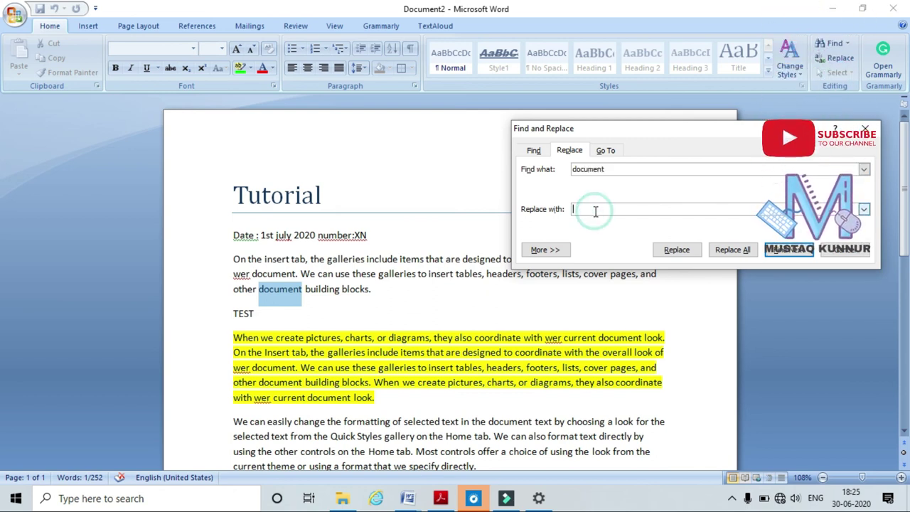
type("the document file")
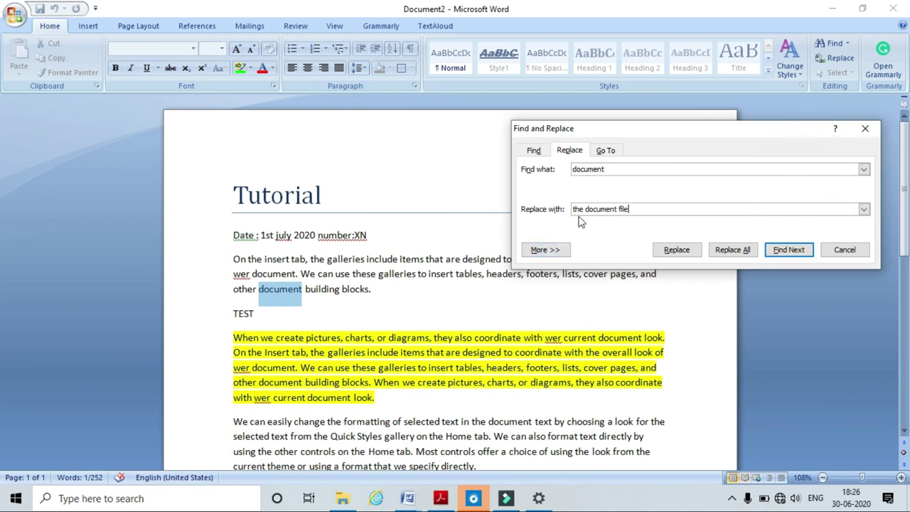
left_click(676, 249)
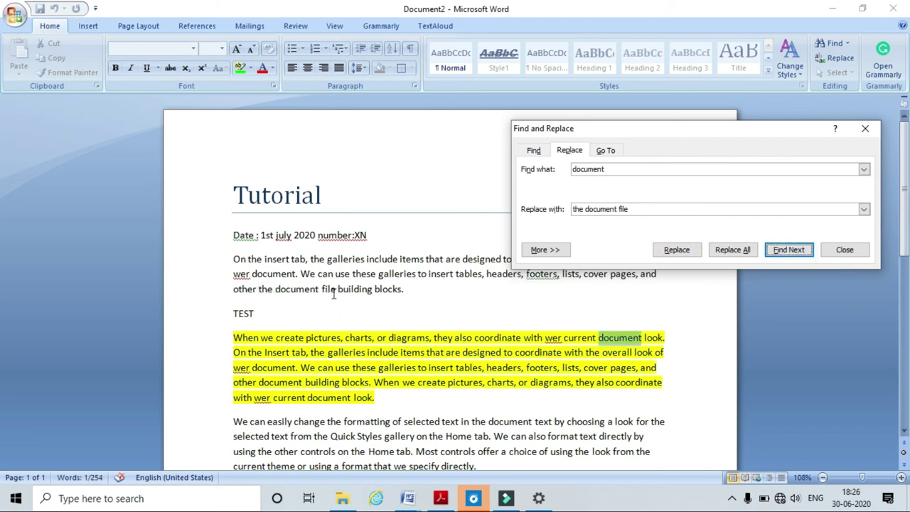
Replace every occurrence of "document" with "the document file", and look at the Go To page options before closing the dialog
left_click(732, 250)
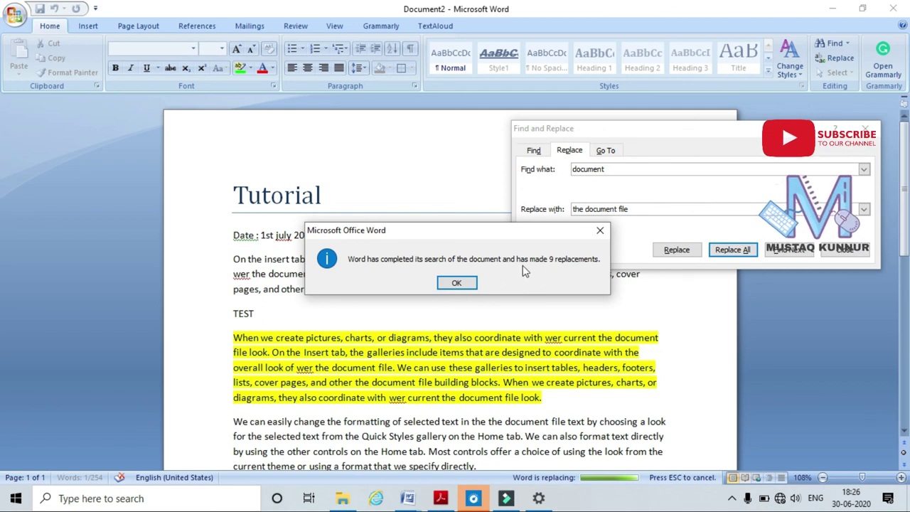
left_click(457, 282)
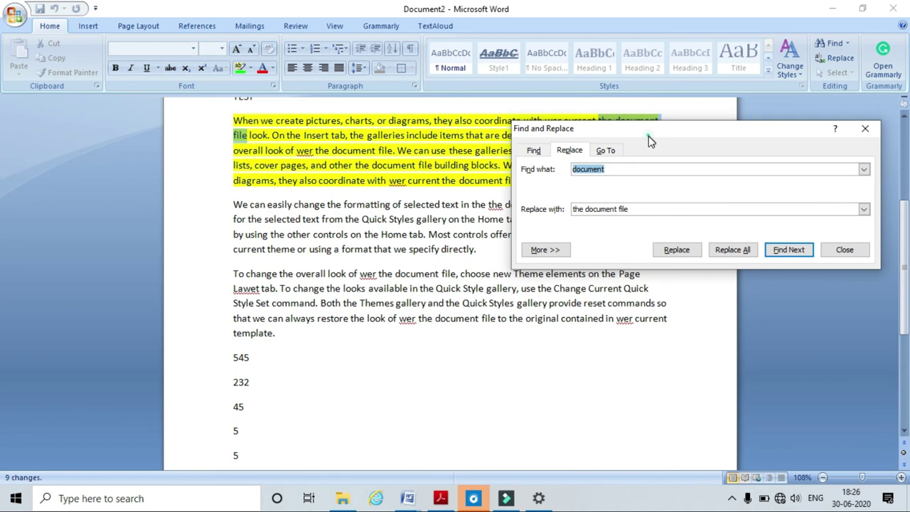
left_click_drag(648, 136, 642, 208)
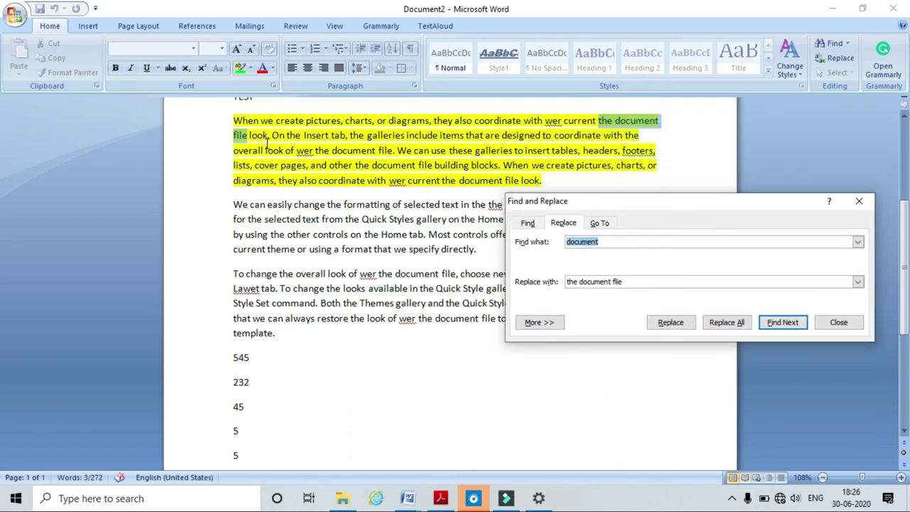
left_click(603, 226)
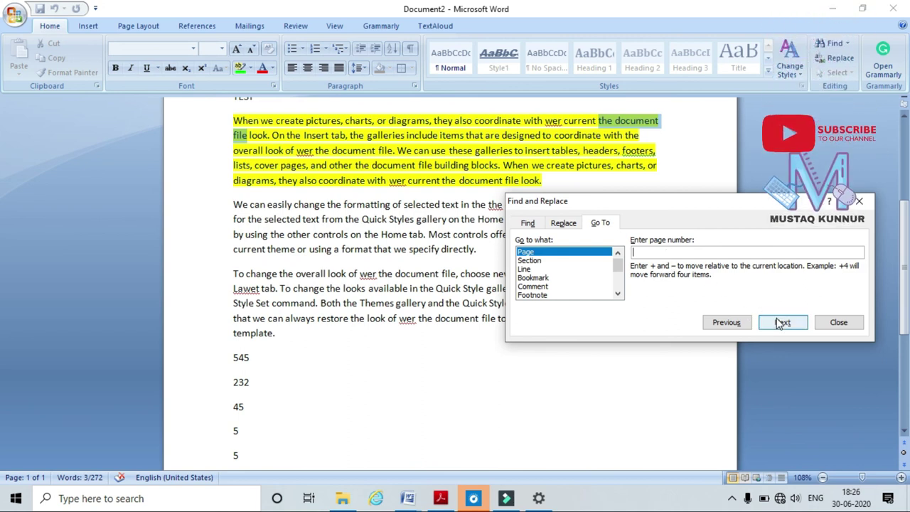
left_click(839, 322)
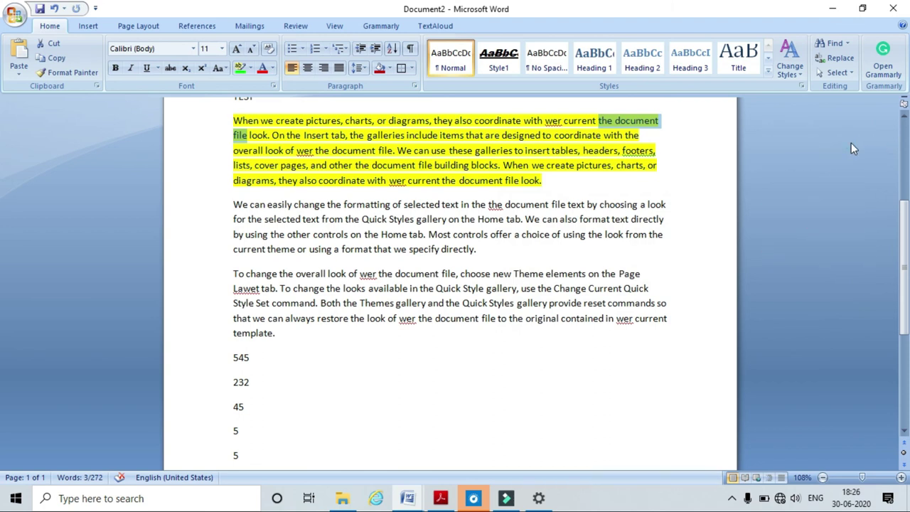
Select the entire content of the document and look through the selected text
left_click_drag(902, 254, 900, 163)
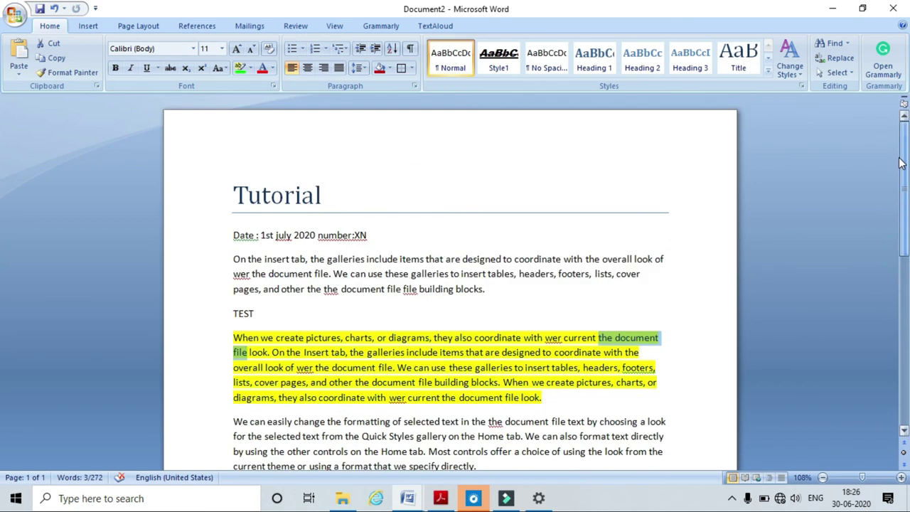
left_click(853, 74)
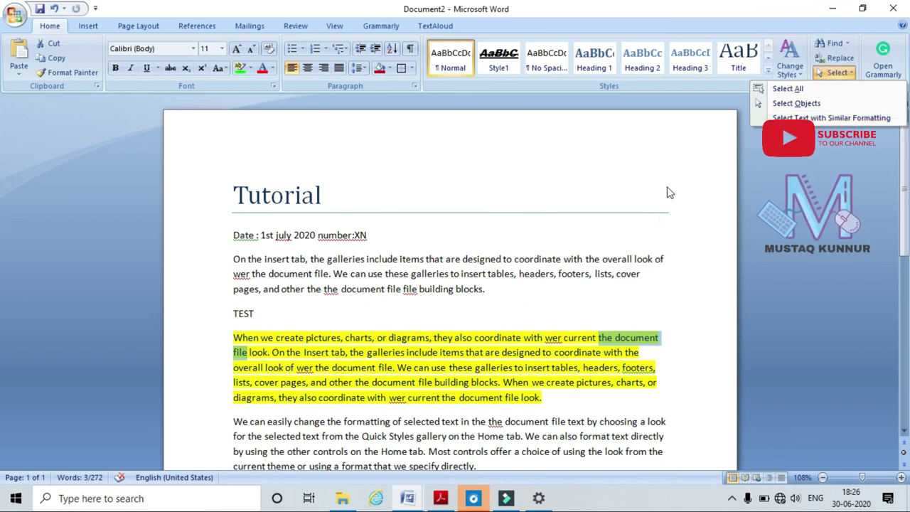
left_click(787, 89)
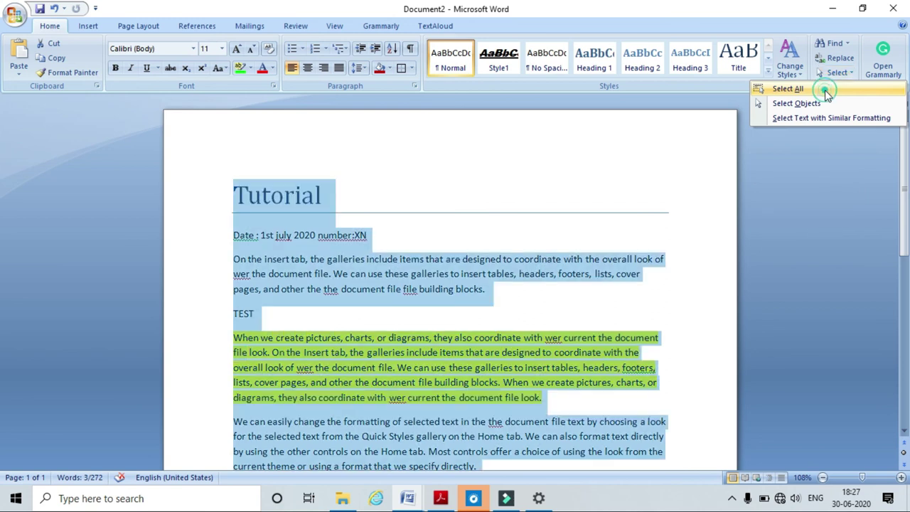
scroll(904, 186, "down", 1)
scroll(904, 186, "down", 6)
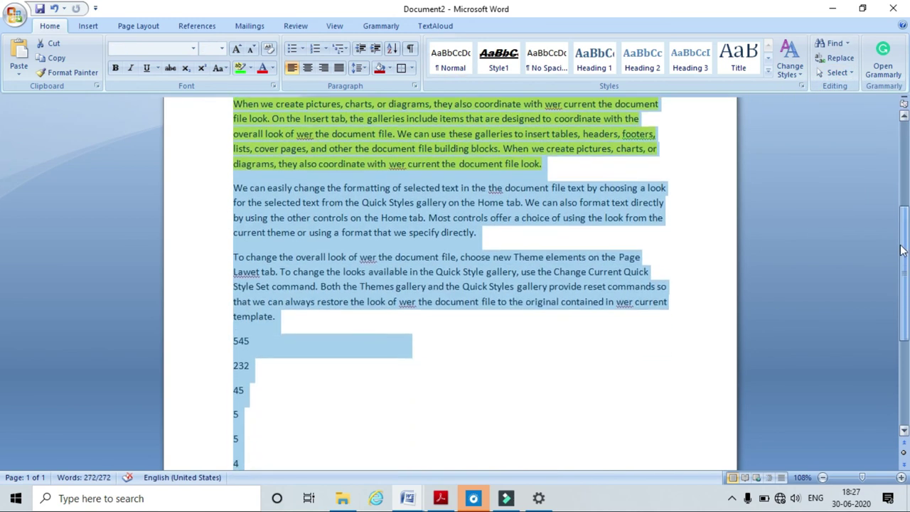
scroll(899, 172, "up", 6)
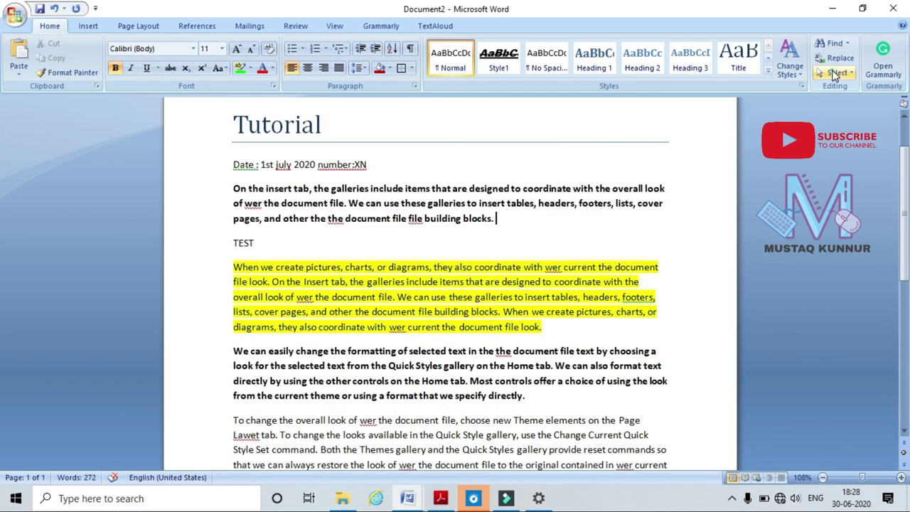
Look at the available text selection options without choosing one
left_click(836, 74)
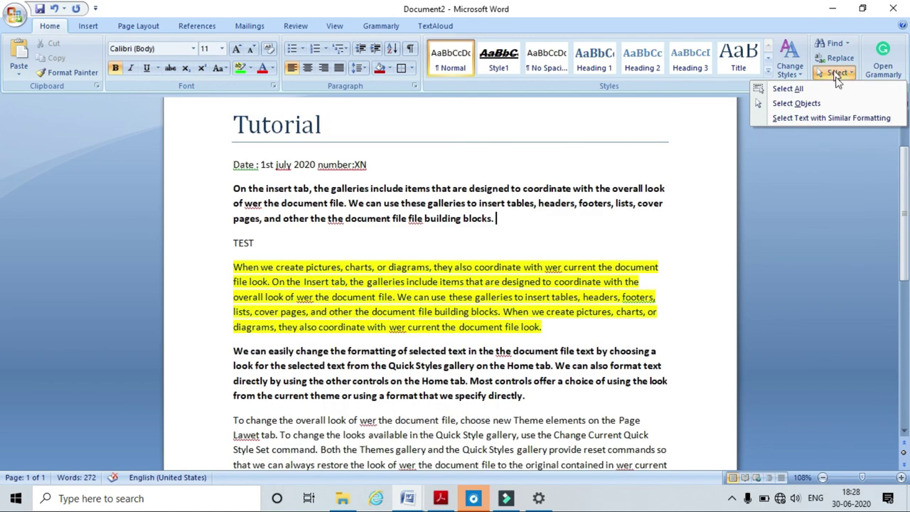
left_click(777, 220)
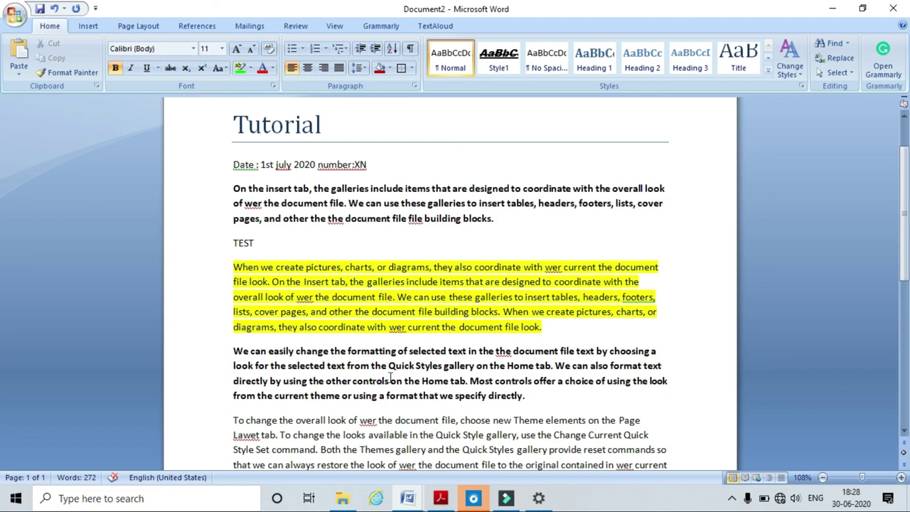
Select the bold paragraph beginning "On the insert tab" together with all other text that has similar formatting
left_click_drag(509, 219, 234, 188)
left_click(835, 73)
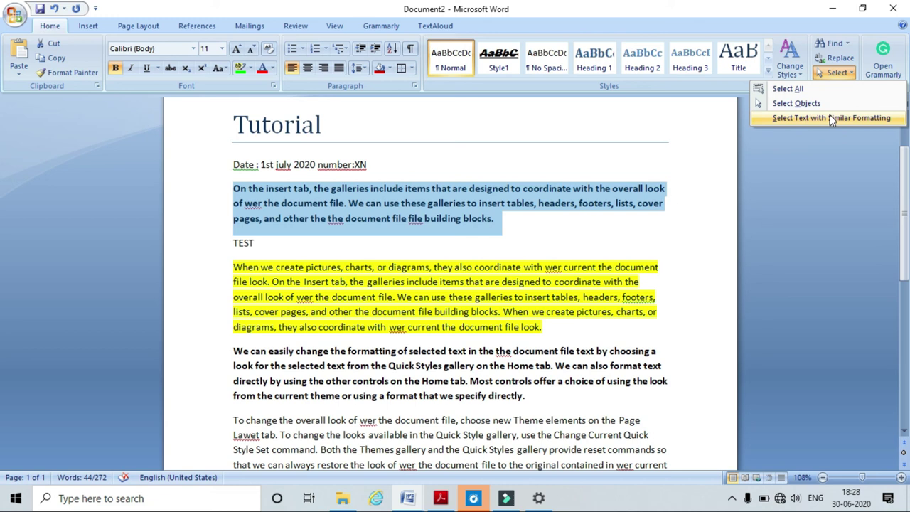
left_click(829, 117)
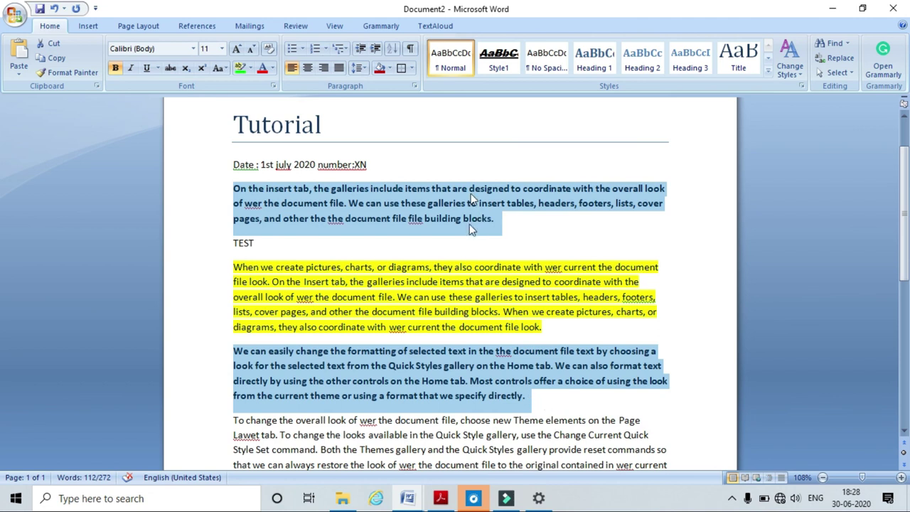
Copy the formatting of the bold "We can easily change" paragraph onto the paragraph beginning "To change the overall look" with Format Painter
left_click_drag(900, 178, 900, 228)
left_click(493, 358)
left_click_drag(525, 254, 233, 208)
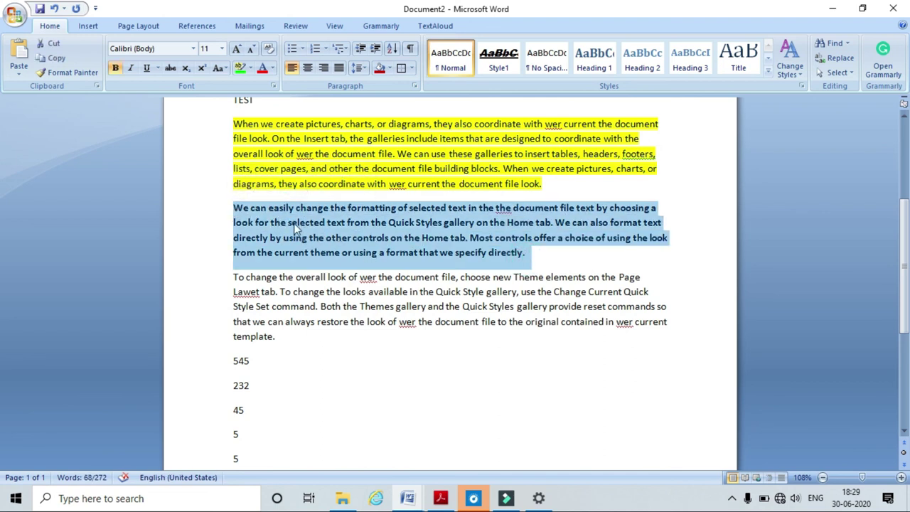
left_click(67, 75)
left_click_drag(278, 339, 233, 277)
Select all text formatted like the "On the insert tab" paragraph again, and display the available selection options
scroll(902, 255, "up", 5)
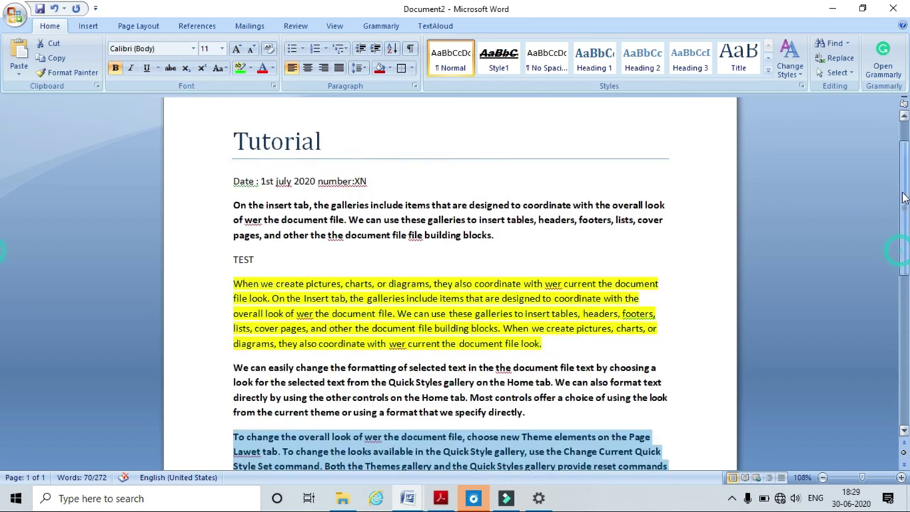
left_click_drag(500, 257, 233, 226)
left_click(839, 73)
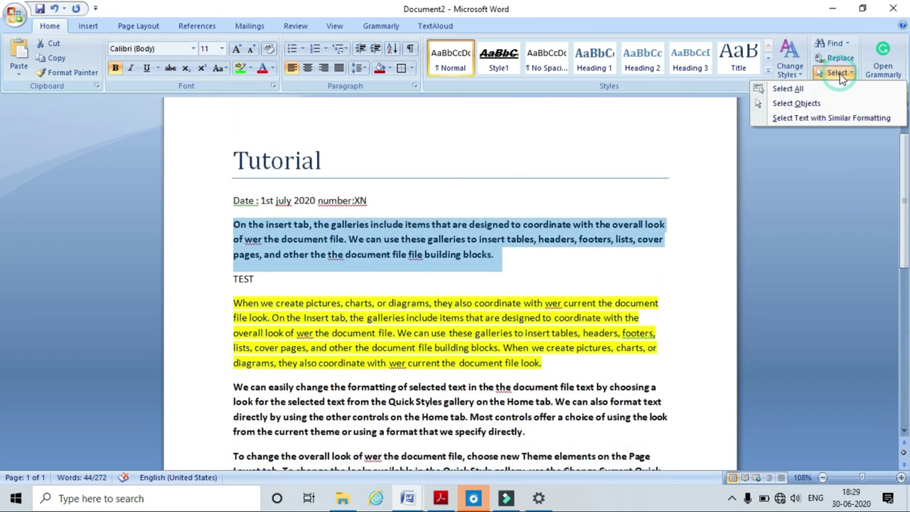
left_click(833, 117)
left_click_drag(901, 247, 901, 275)
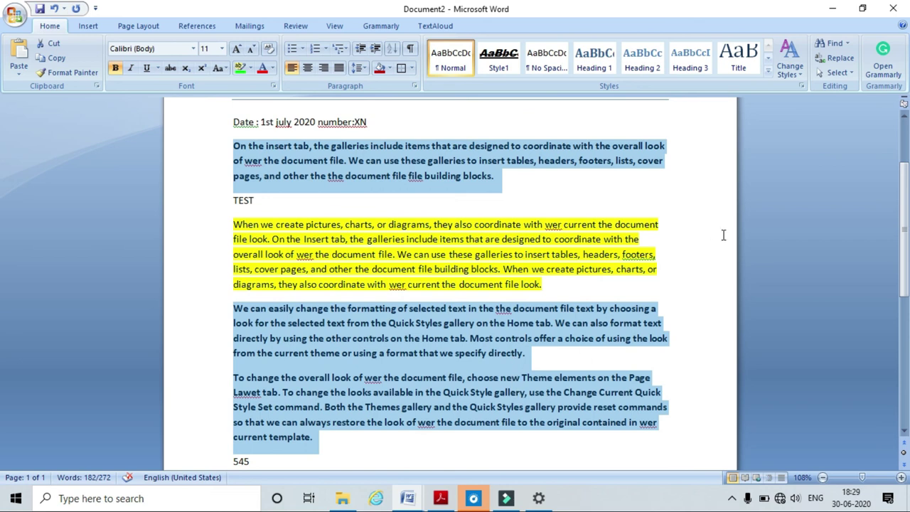
left_click(835, 72)
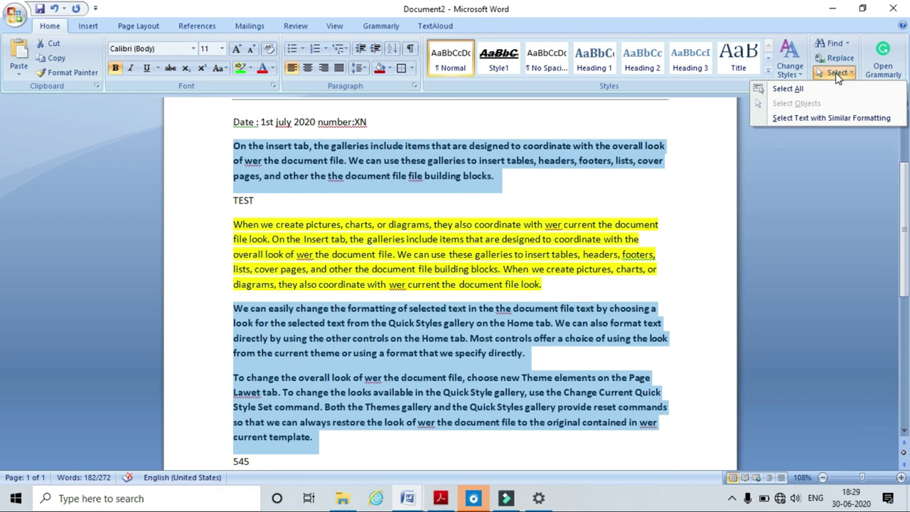